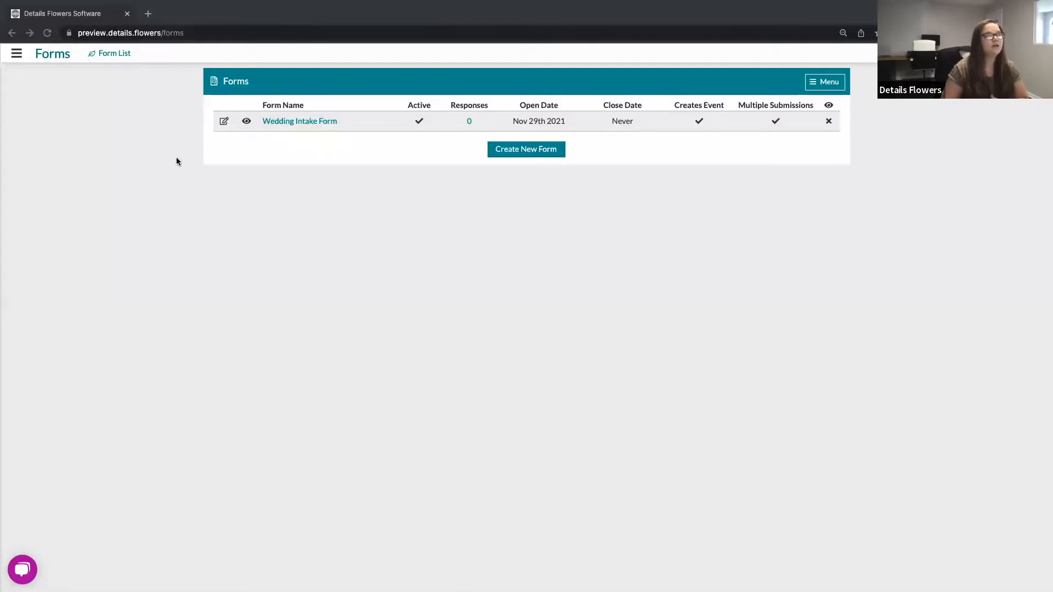
{"action": "left_click", "coordinate": [16, 59]}
{"action": "left_click", "coordinate": [16, 58]}
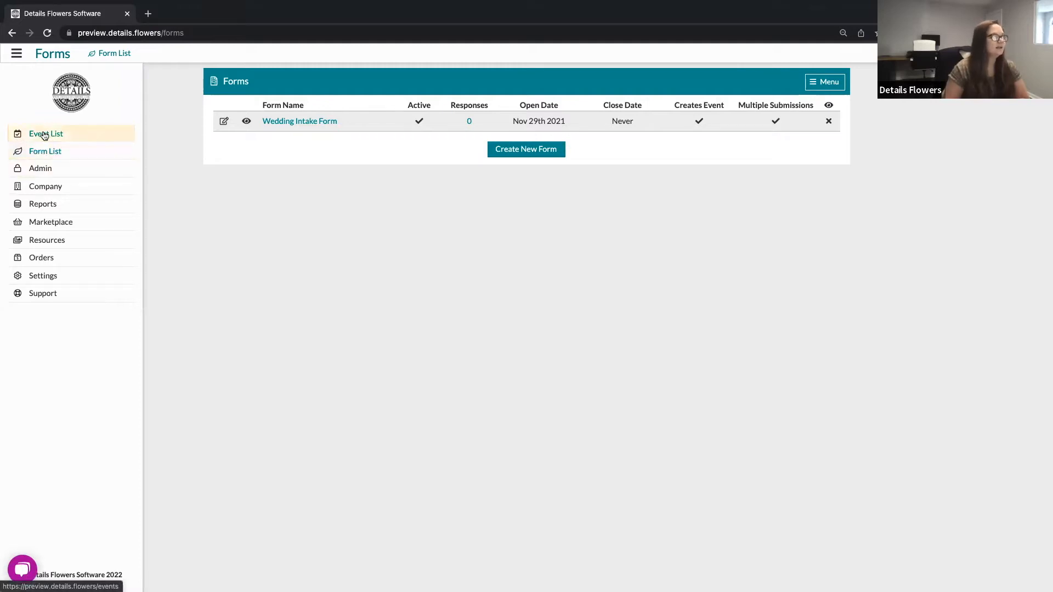
{"action": "left_click", "coordinate": [200, 251]}
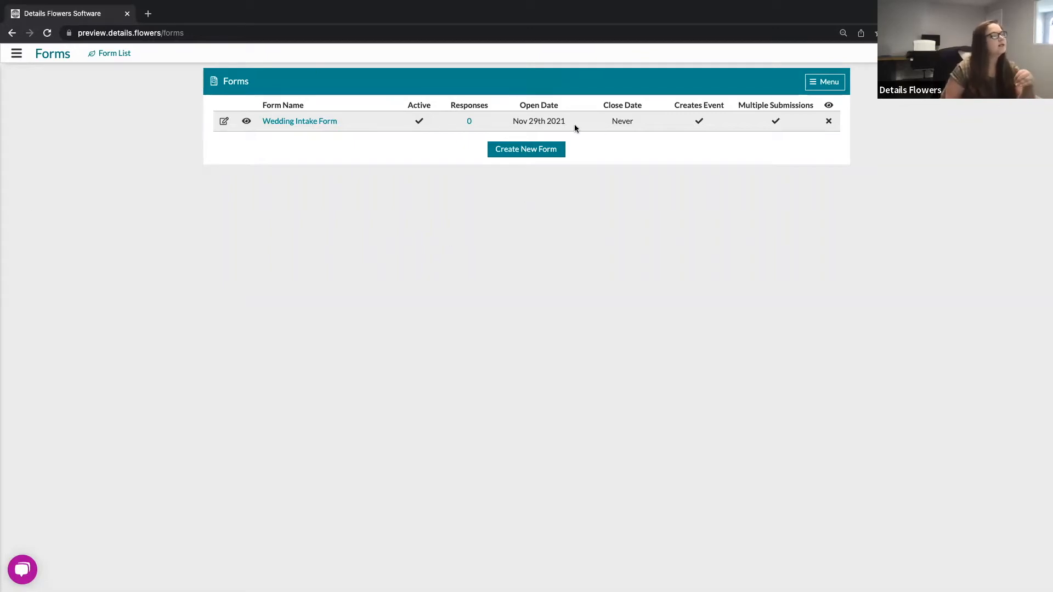
Step: Create a new form and name it Intake Form
{"action": "left_click", "coordinate": [528, 154]}
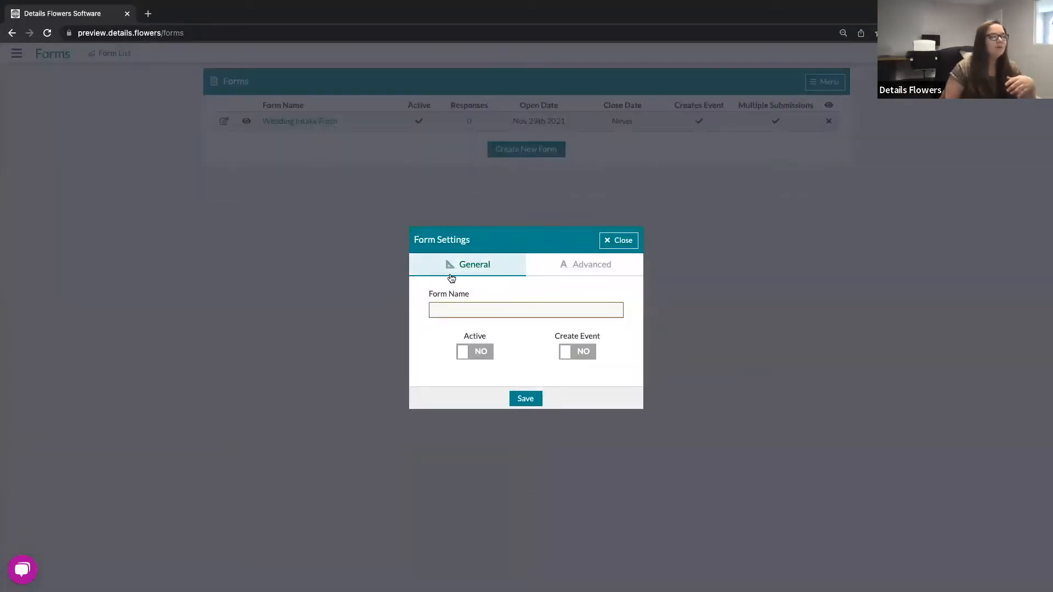
{"action": "left_click", "coordinate": [448, 313]}
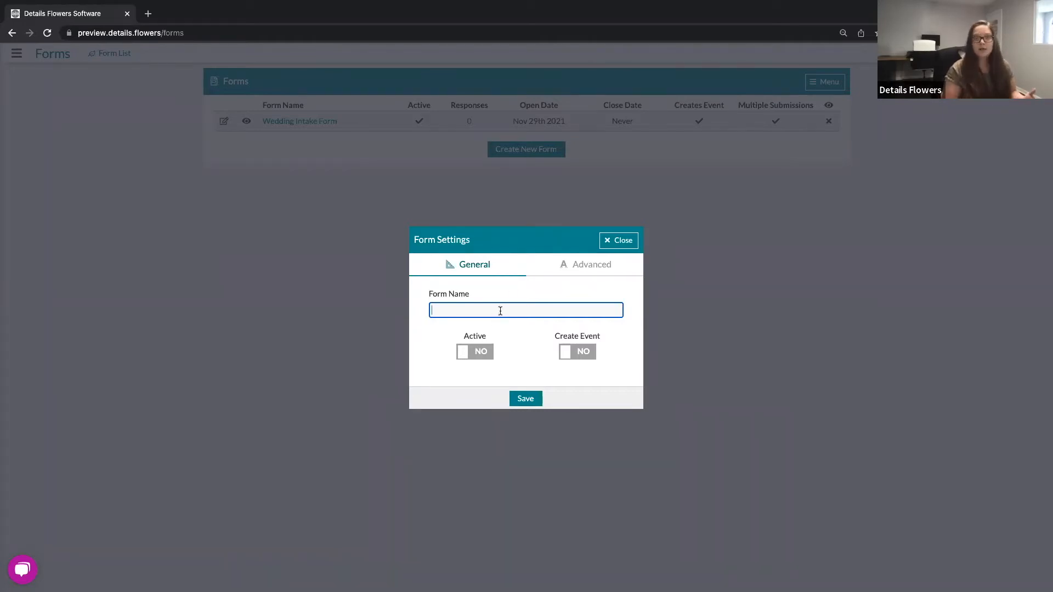
{"action": "type", "text": "Intak"}
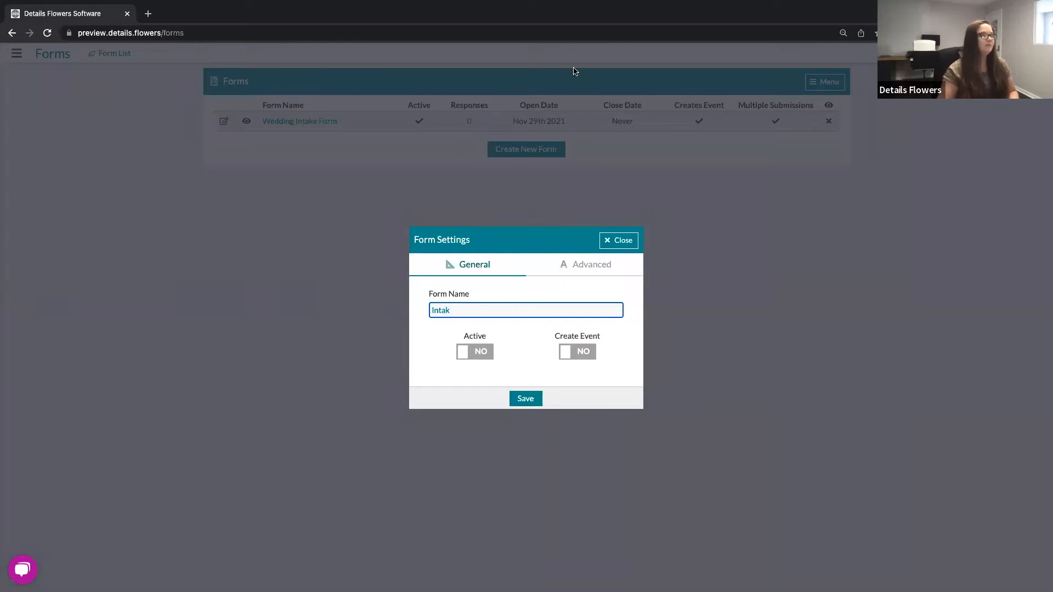
{"action": "type", "text": "e Form"}
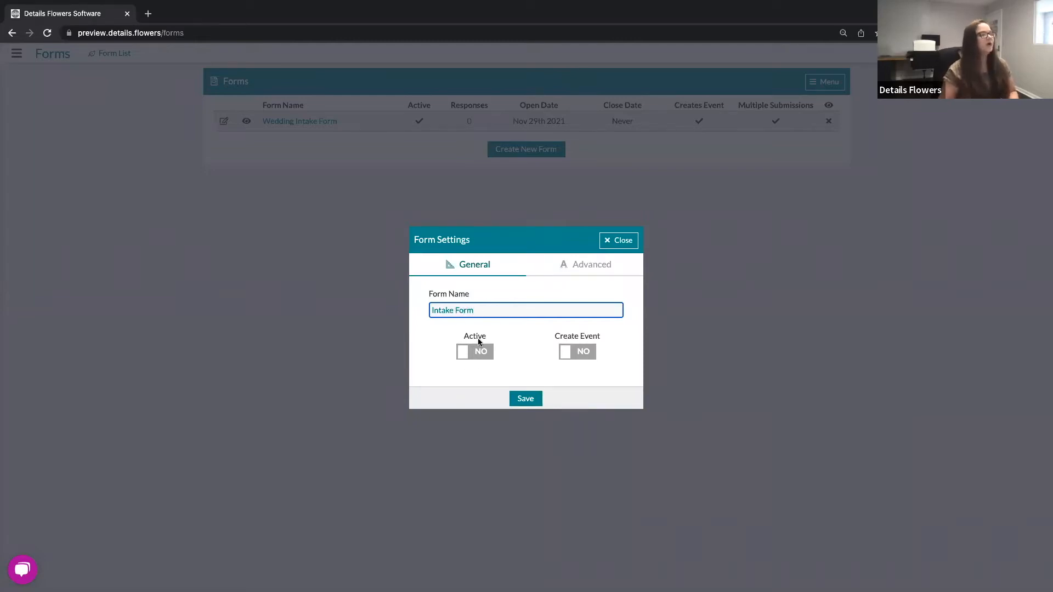
{"action": "left_click", "coordinate": [515, 349]}
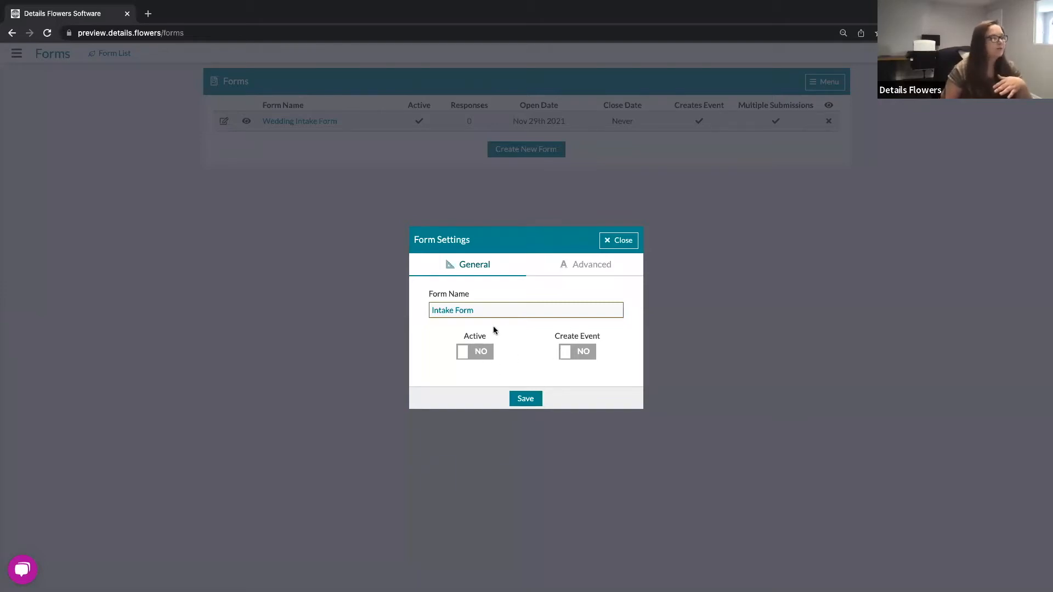
Step: Switch on Active and Create Event, then turn on Multiple Submissions in the advanced settings
{"action": "left_click", "coordinate": [478, 354]}
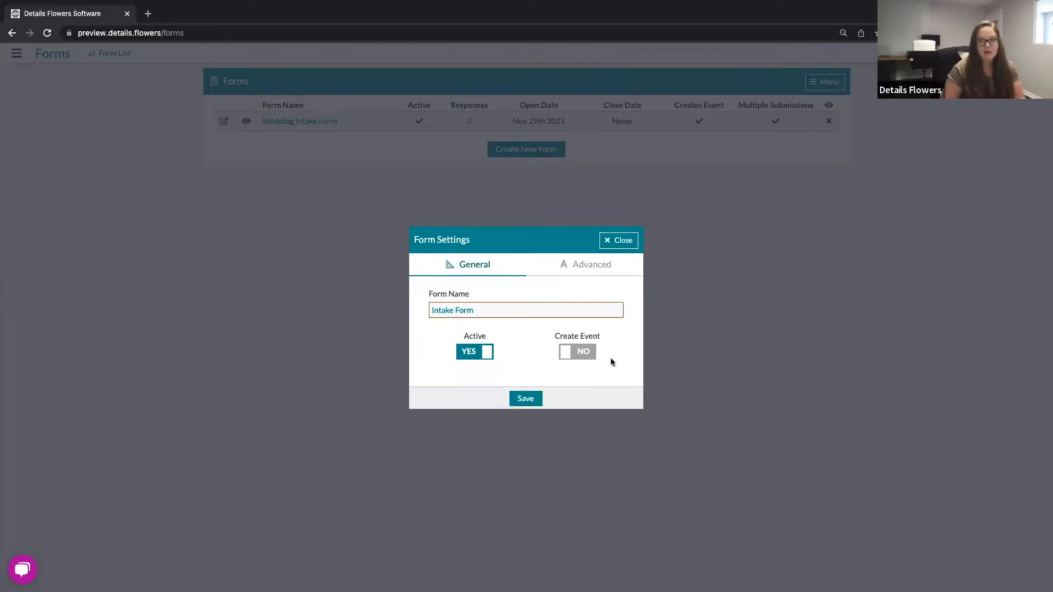
{"action": "left_click", "coordinate": [583, 351]}
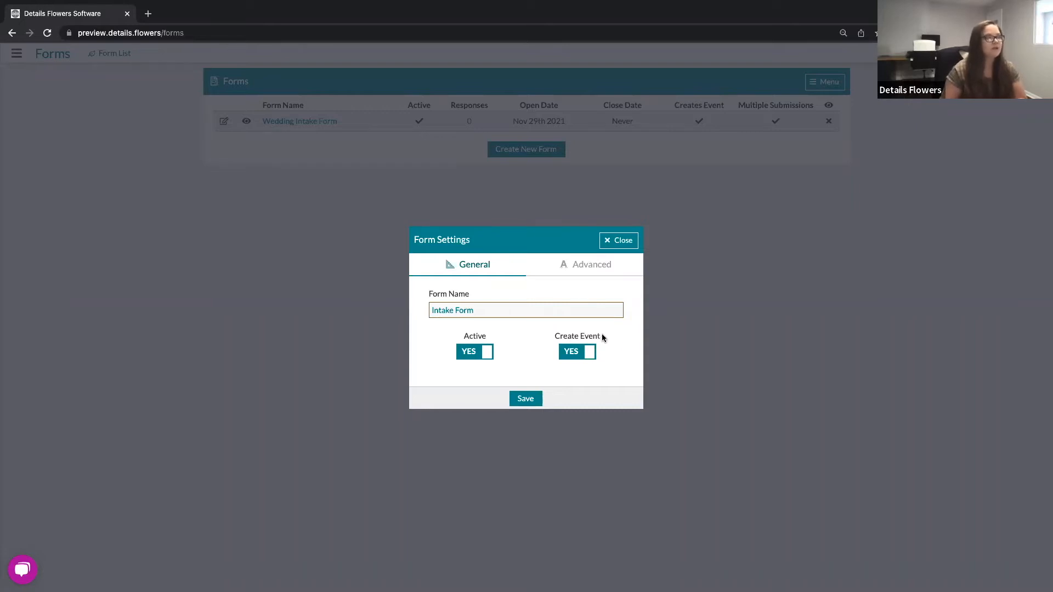
{"action": "left_click", "coordinate": [586, 268]}
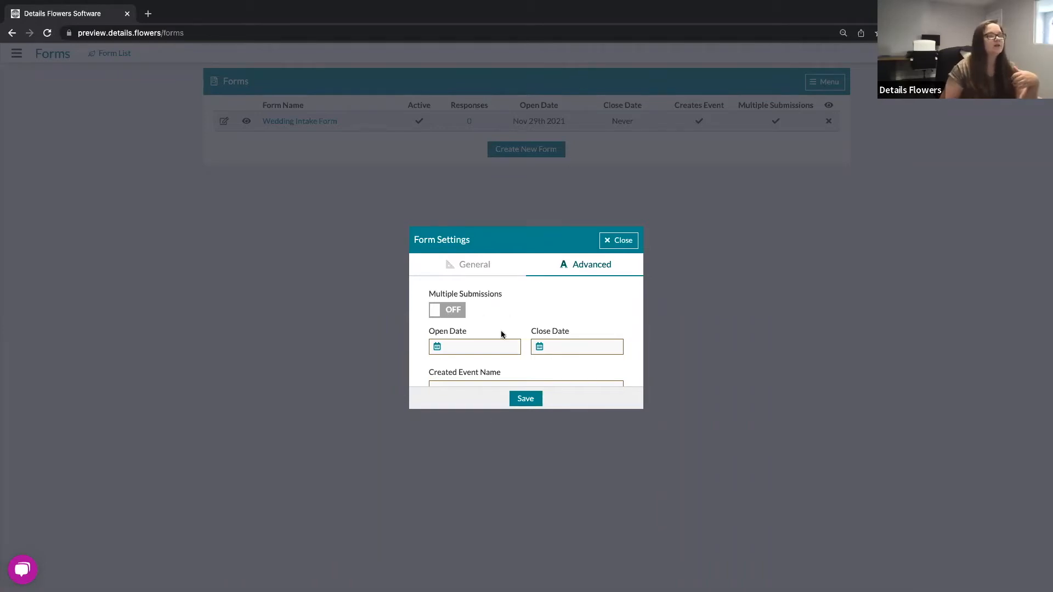
{"action": "left_click", "coordinate": [452, 315]}
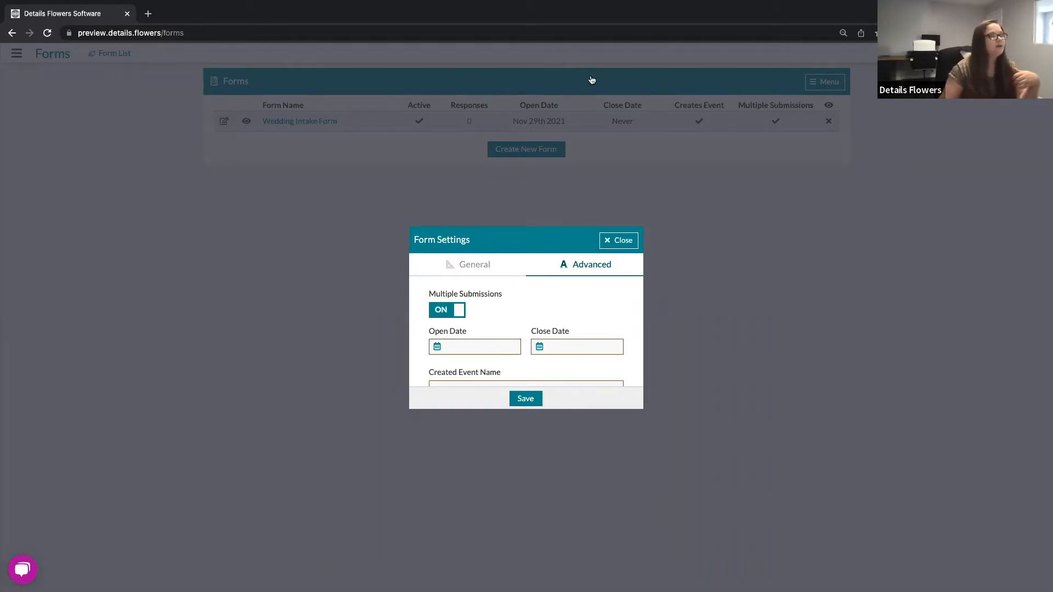
Step: Set the form's open date to today, January 12th 2022
{"action": "scroll", "coordinate": [486, 332], "scroll_direction": "down", "scroll_amount": 2}
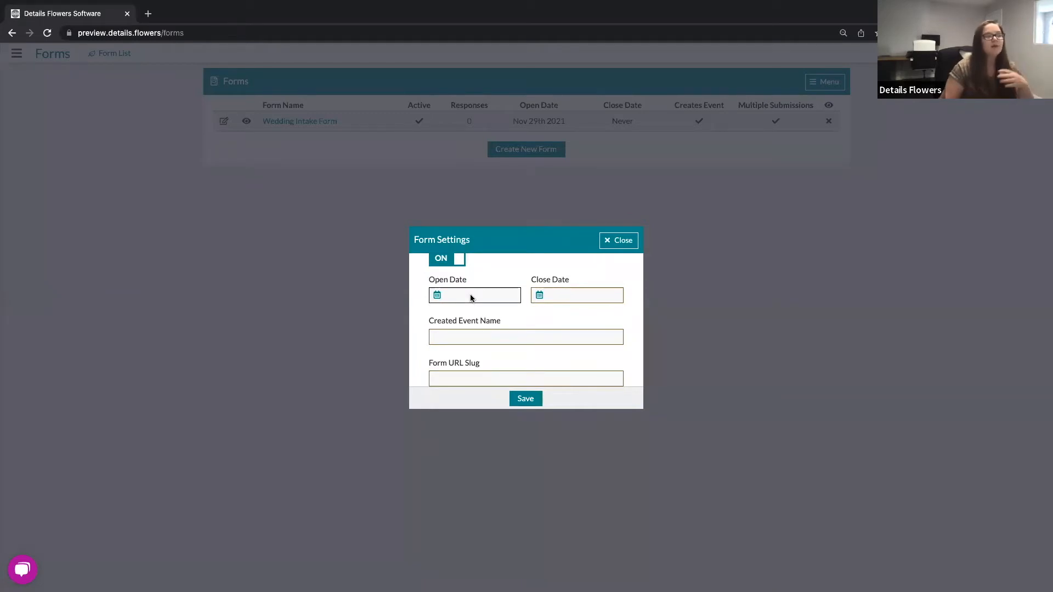
{"action": "left_click", "coordinate": [471, 298]}
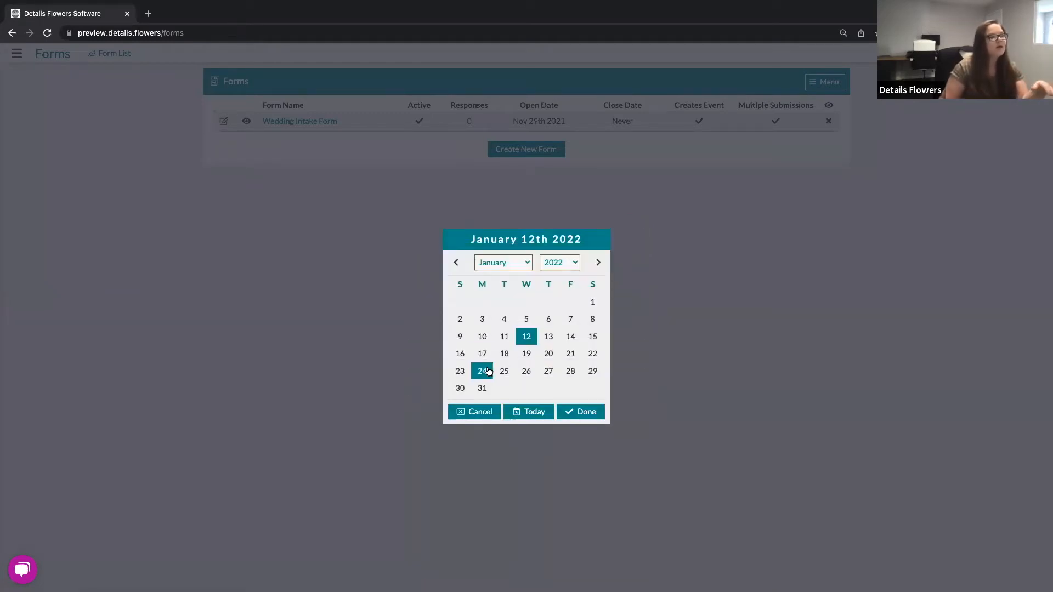
{"action": "left_click", "coordinate": [541, 415]}
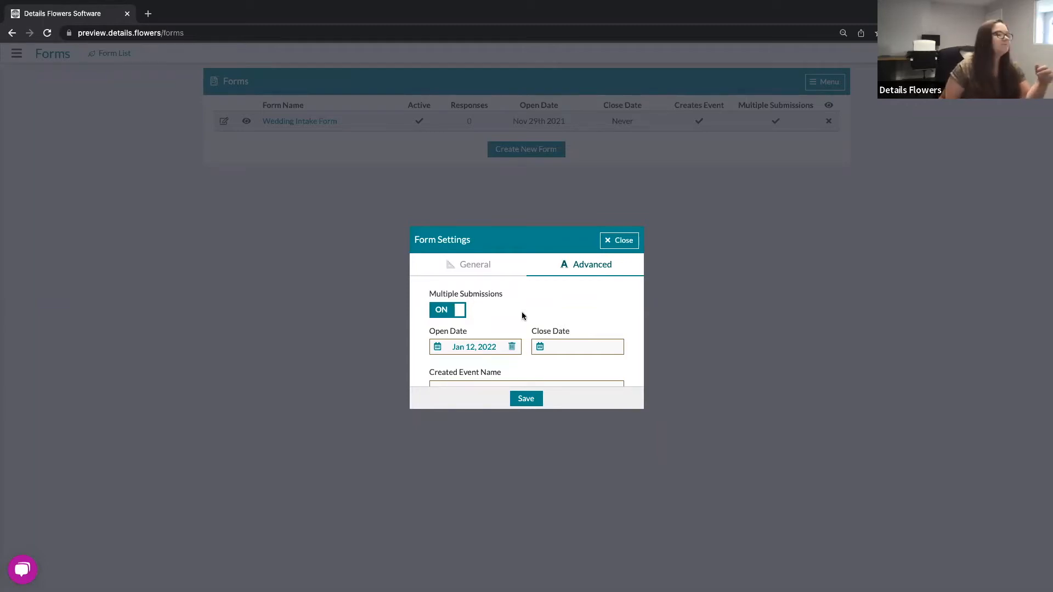
Step: Set the created event name to {{client_name}}
{"action": "scroll", "coordinate": [522, 316], "scroll_direction": "down", "scroll_amount": 2}
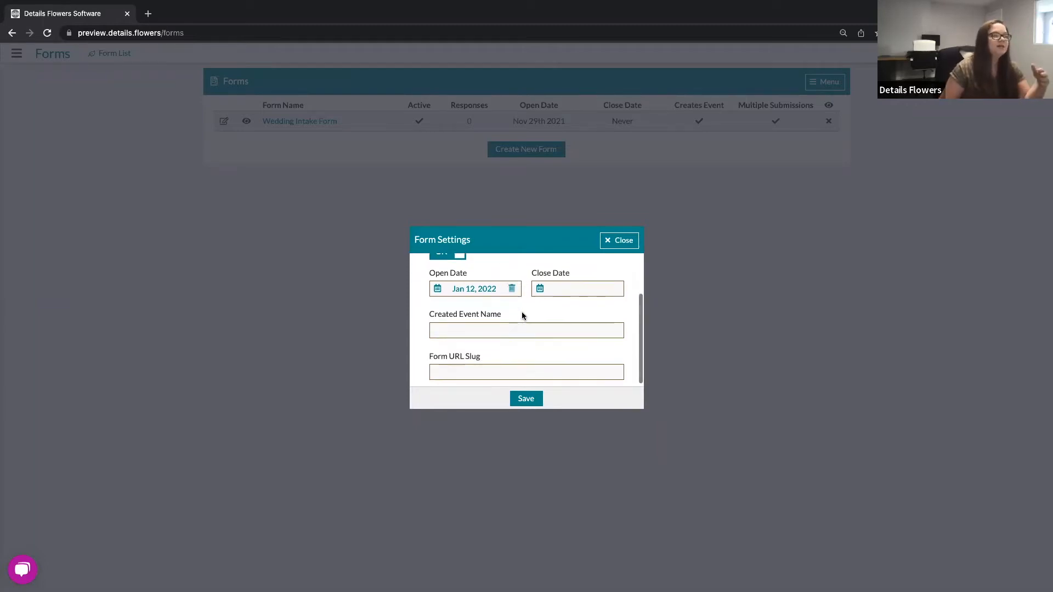
{"action": "scroll", "coordinate": [522, 317], "scroll_direction": "up", "scroll_amount": 1}
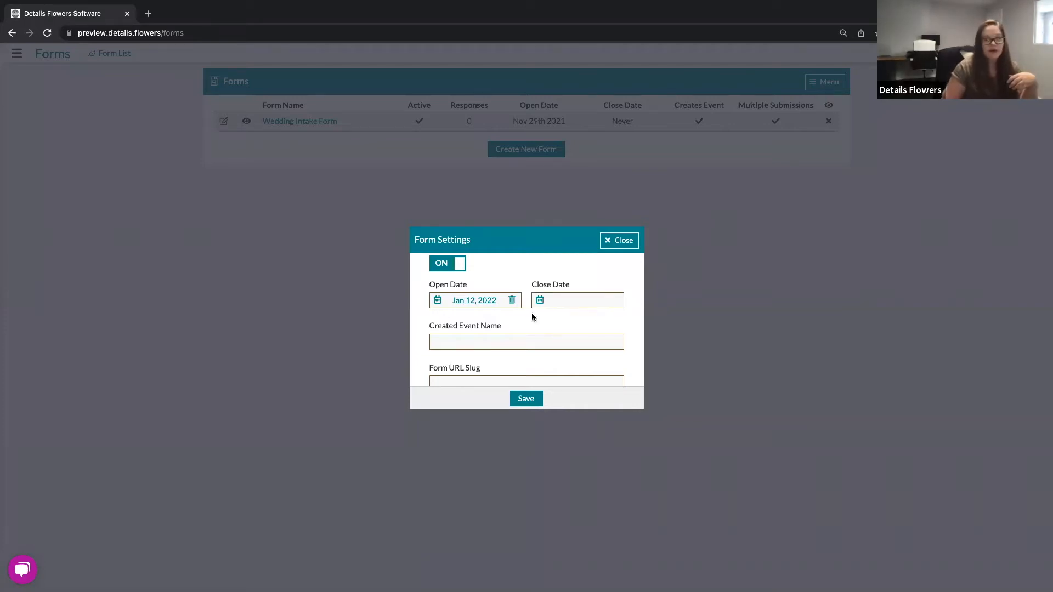
{"action": "left_click", "coordinate": [459, 343]}
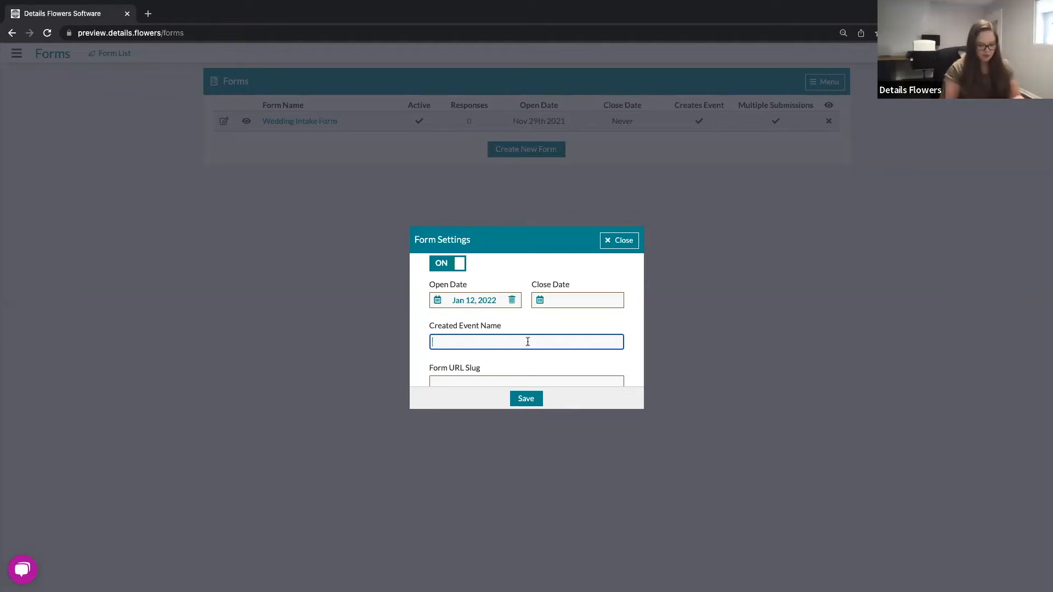
{"action": "type", "text": "{{client"}
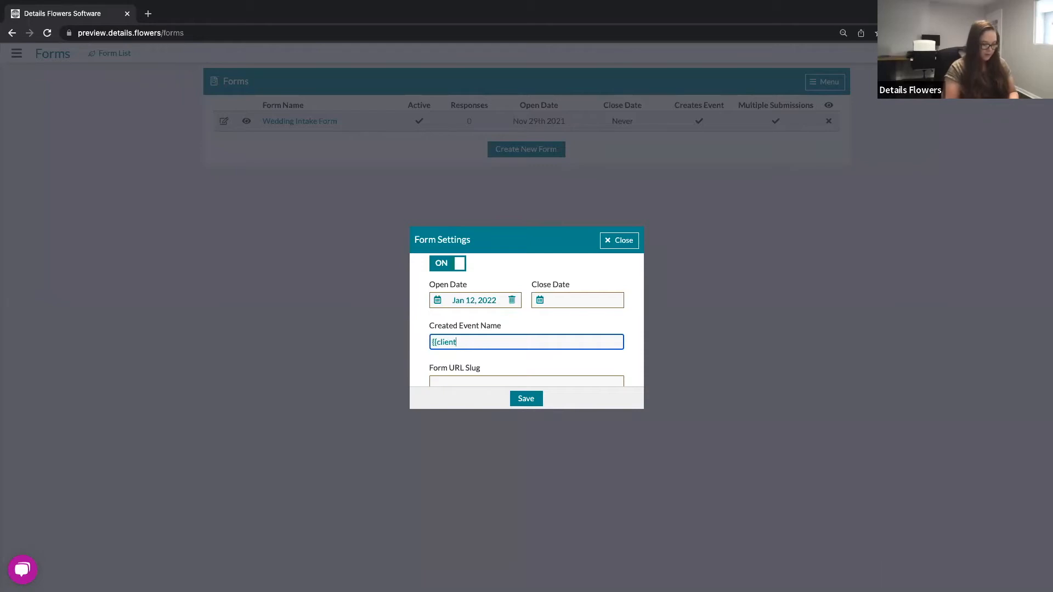
{"action": "type", "text": "_name}}"}
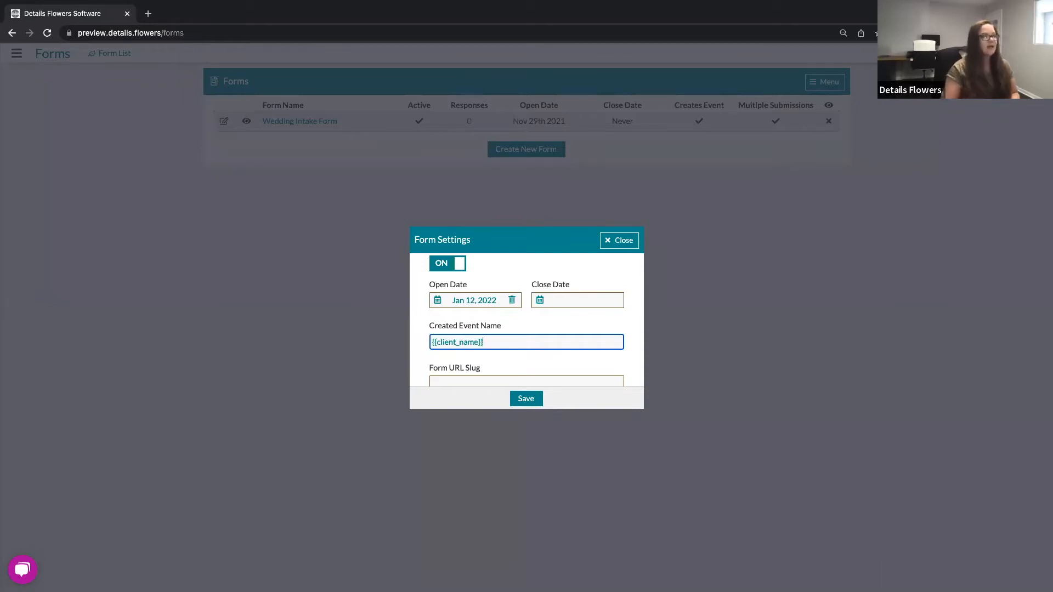
{"action": "left_click", "coordinate": [574, 321]}
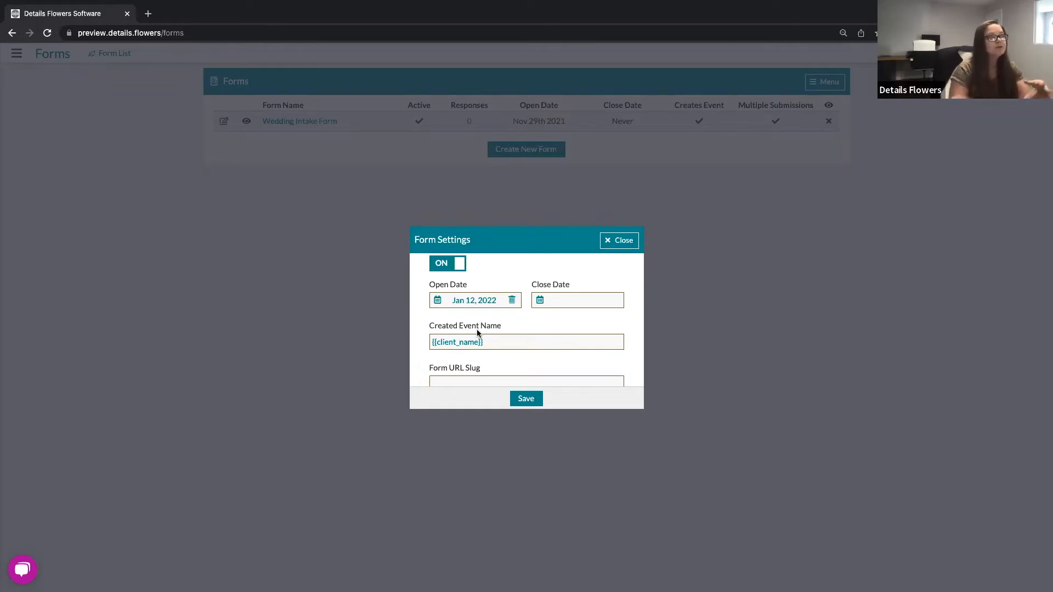
{"action": "left_click", "coordinate": [600, 341]}
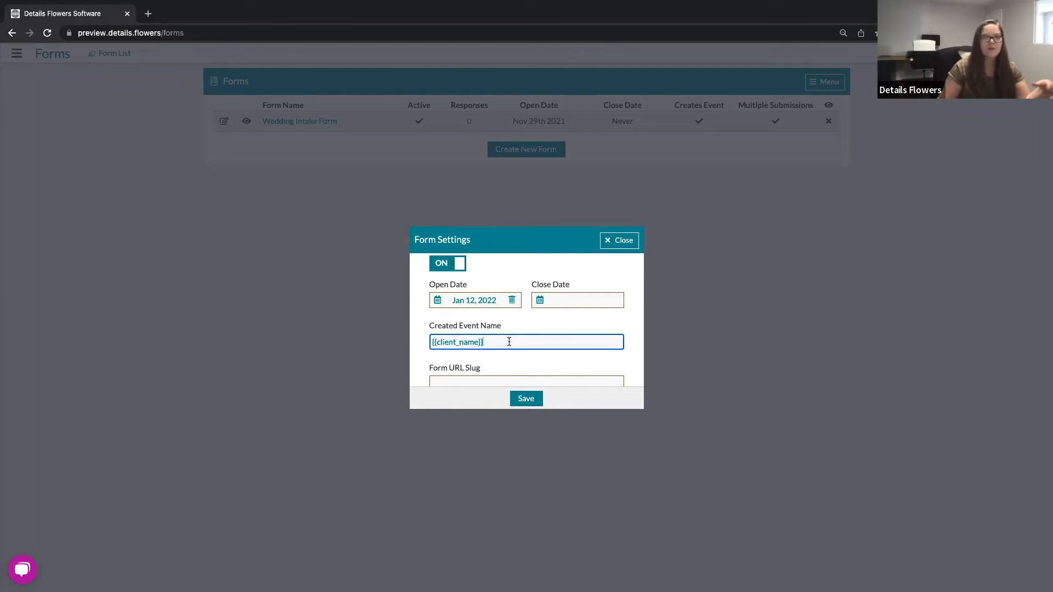
{"action": "scroll", "coordinate": [509, 342], "scroll_direction": "down", "scroll_amount": 1}
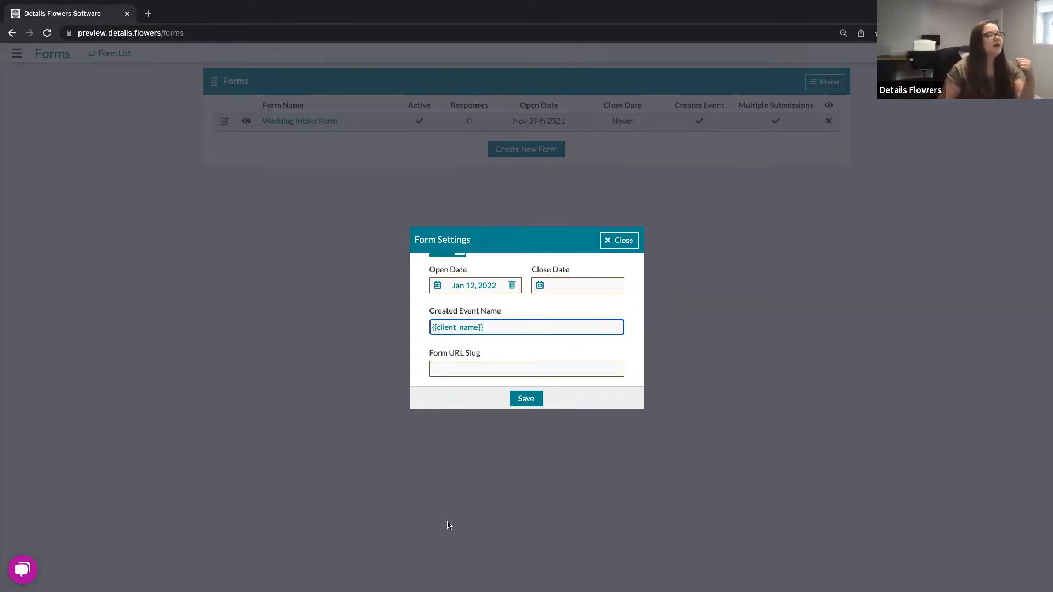
{"action": "left_click", "coordinate": [464, 370]}
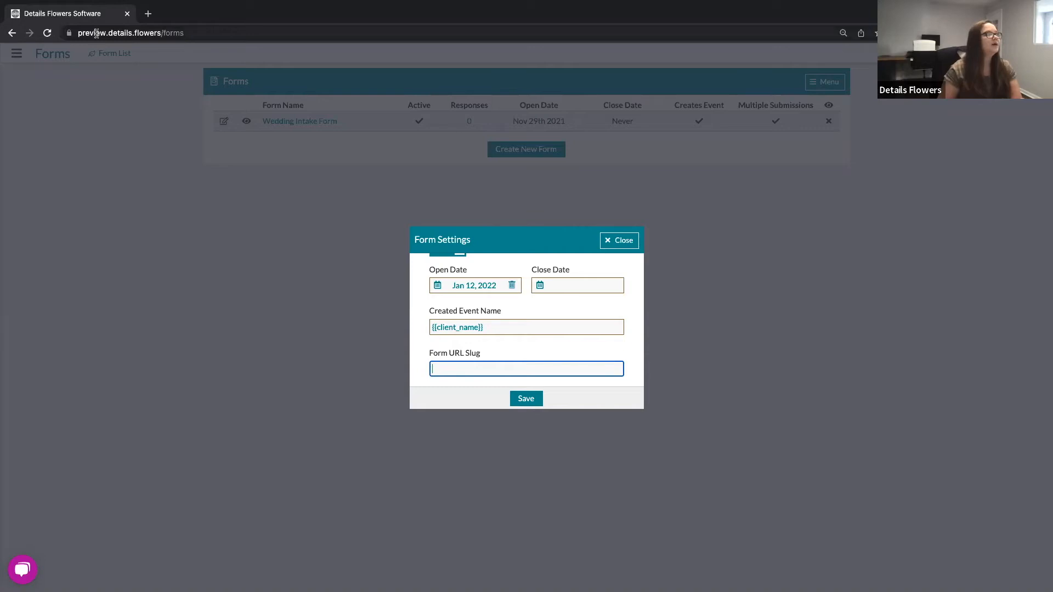
{"action": "left_click_drag", "start_coordinate": [195, 34], "coordinate": [74, 34]}
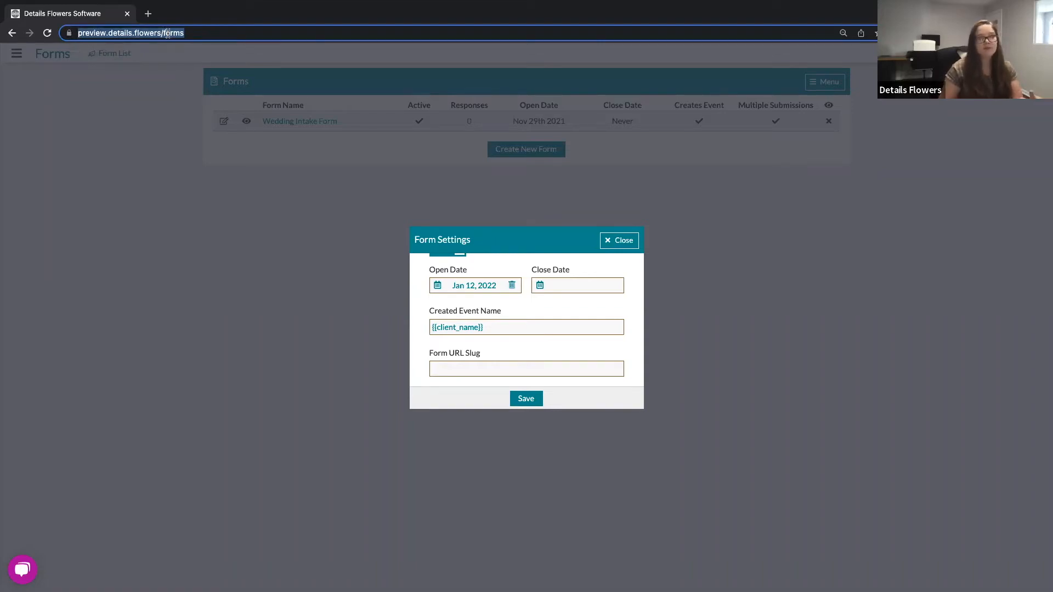
{"action": "left_click", "coordinate": [259, 131]}
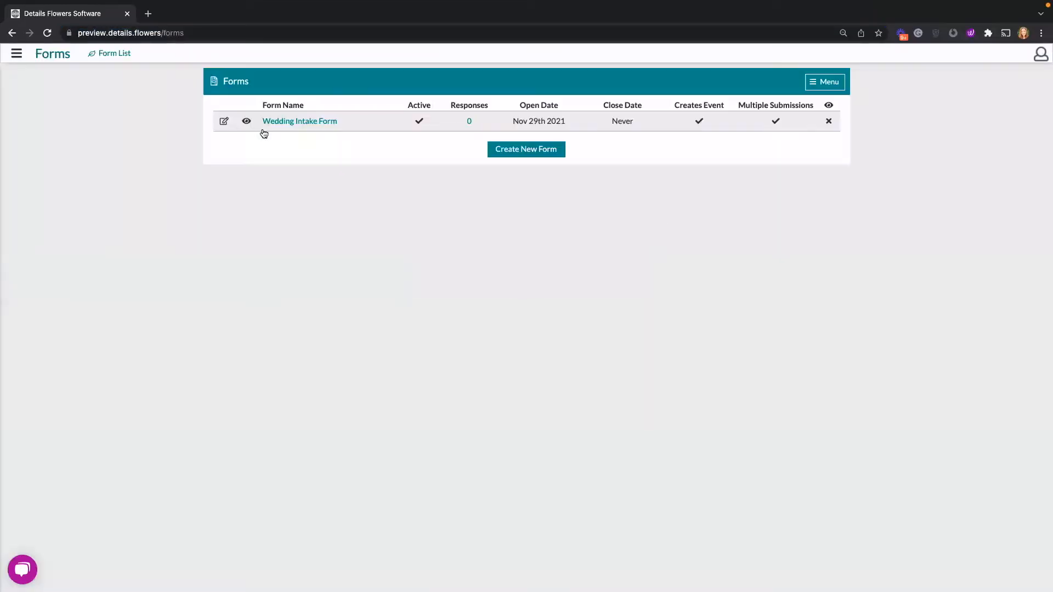
Step: Create a new form named Intake Form with Active and Create Event switched on
{"action": "left_click", "coordinate": [513, 152]}
{"action": "left_click", "coordinate": [520, 309]}
{"action": "type", "text": "Intake Form"}
{"action": "left_click", "coordinate": [475, 352]}
{"action": "left_click", "coordinate": [589, 352]}
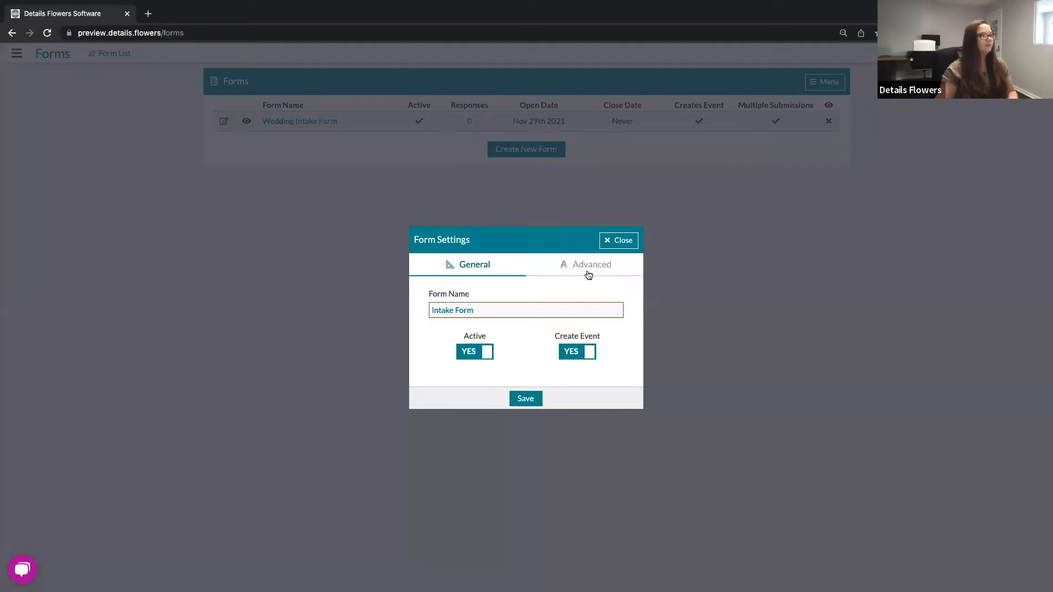
Step: Open the form's advanced settings and save the new form
{"action": "left_click", "coordinate": [588, 265]}
{"action": "left_click", "coordinate": [477, 355]}
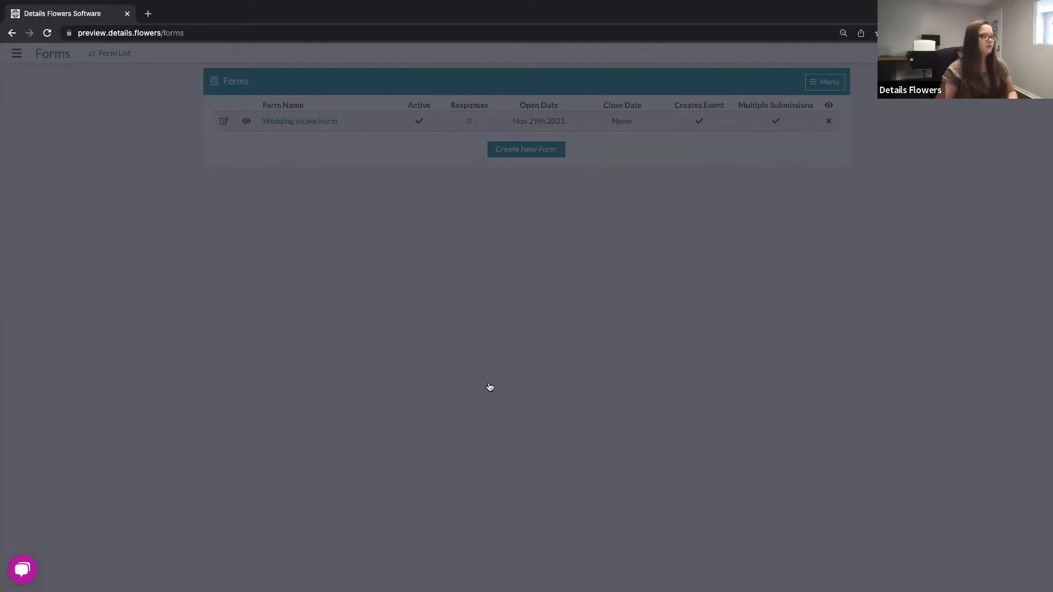
{"action": "left_click", "coordinate": [532, 413]}
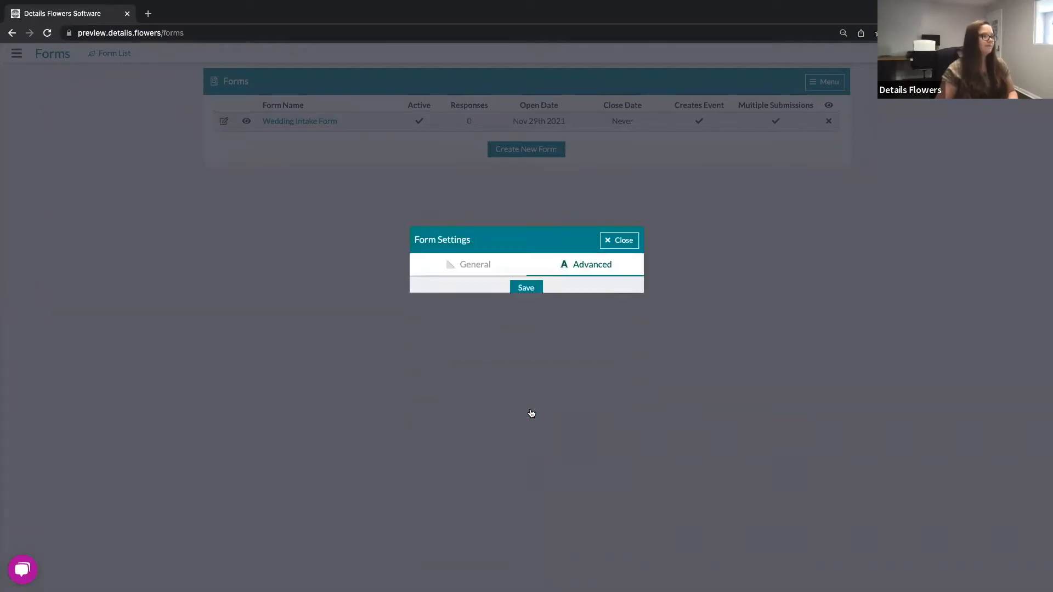
{"action": "scroll", "coordinate": [471, 369], "scroll_direction": "down", "scroll_amount": 2}
{"action": "left_click", "coordinate": [471, 369]}
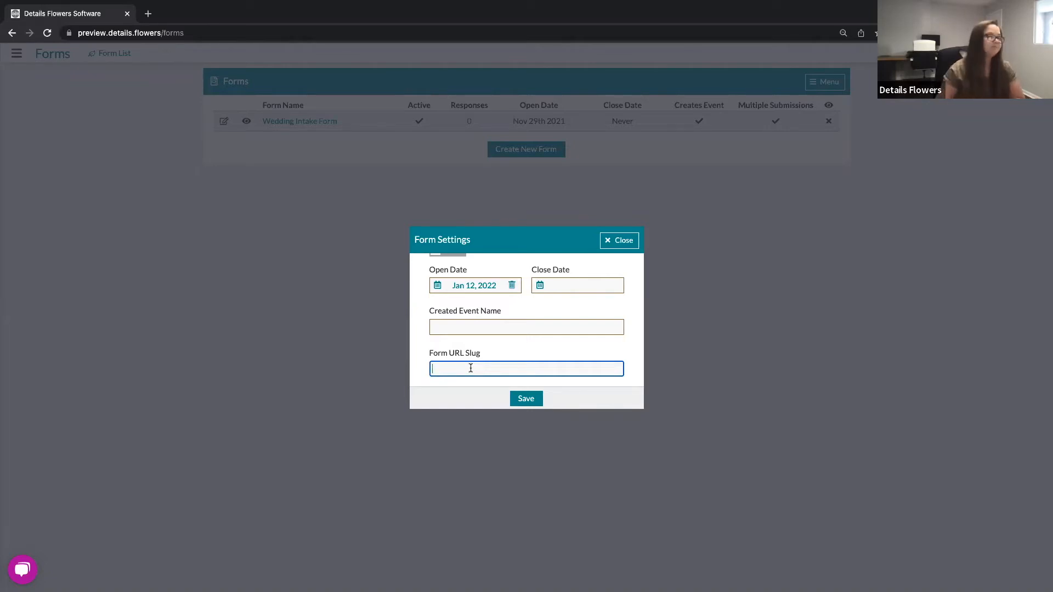
{"action": "left_click", "coordinate": [522, 401]}
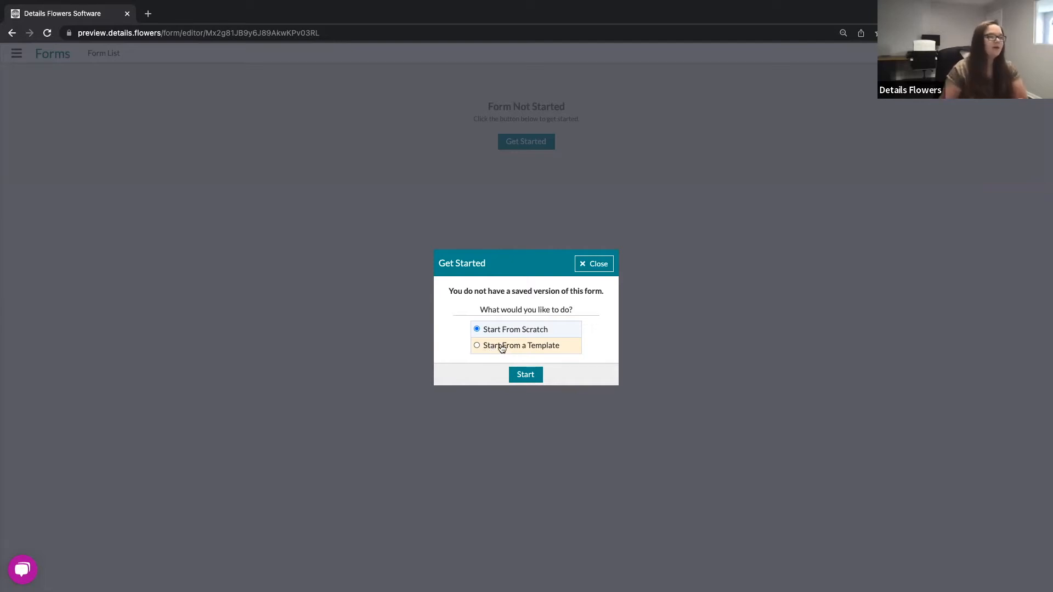
Step: Start the form from a template, loading the Wedding Intake Form template
{"action": "left_click", "coordinate": [502, 348]}
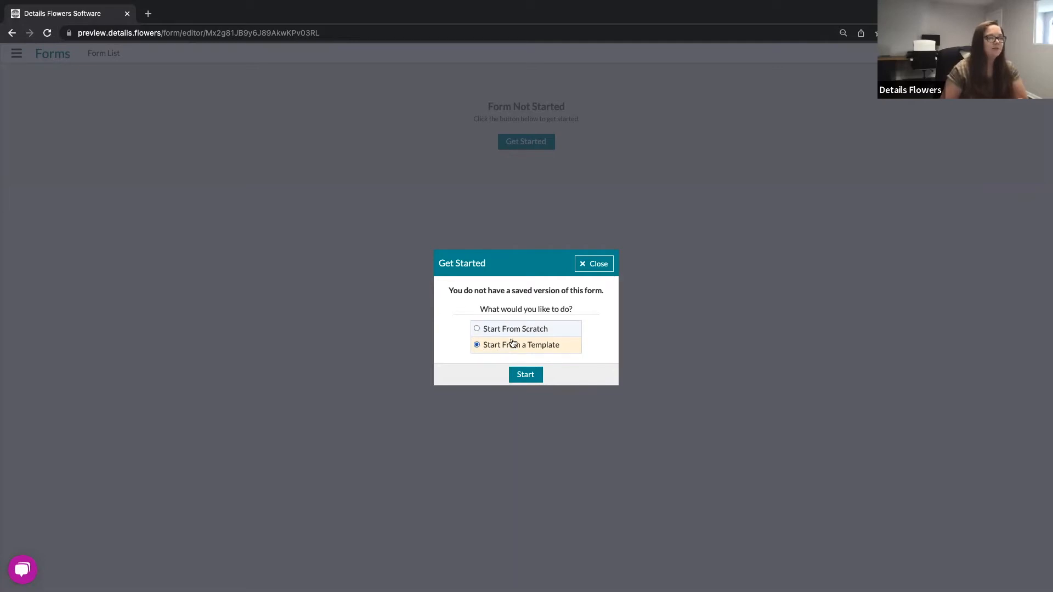
{"action": "left_click", "coordinate": [528, 378]}
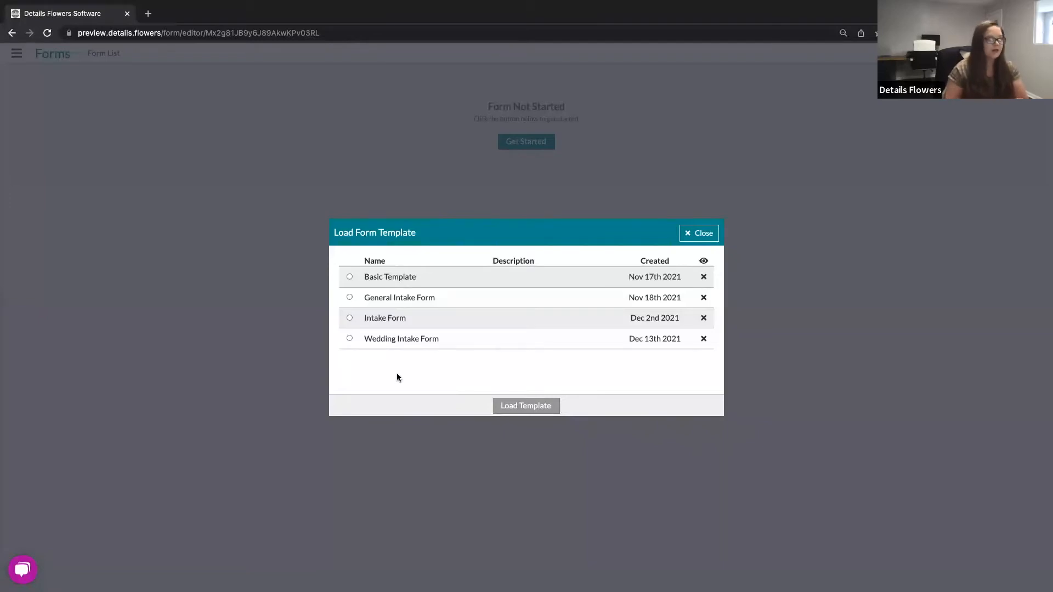
{"action": "left_click", "coordinate": [390, 344]}
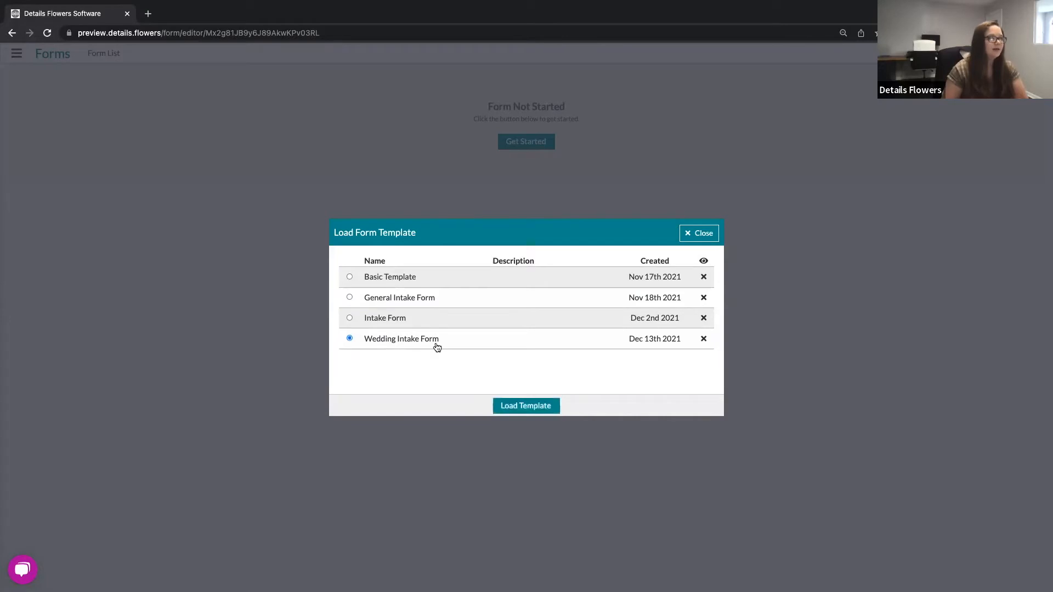
{"action": "left_click", "coordinate": [545, 410]}
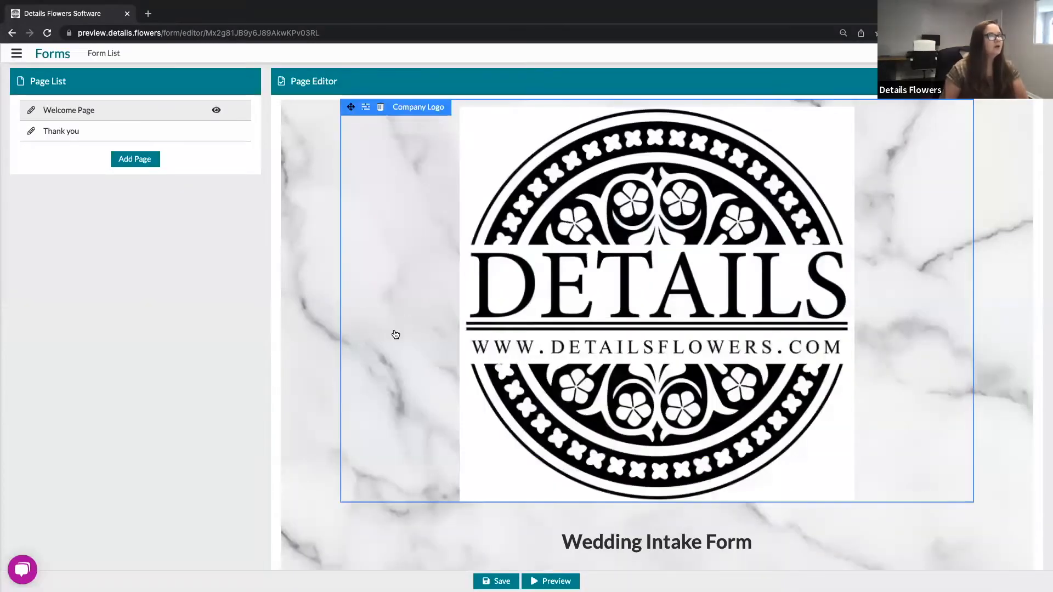
{"action": "scroll", "coordinate": [280, 310], "scroll_direction": "down", "scroll_amount": 5}
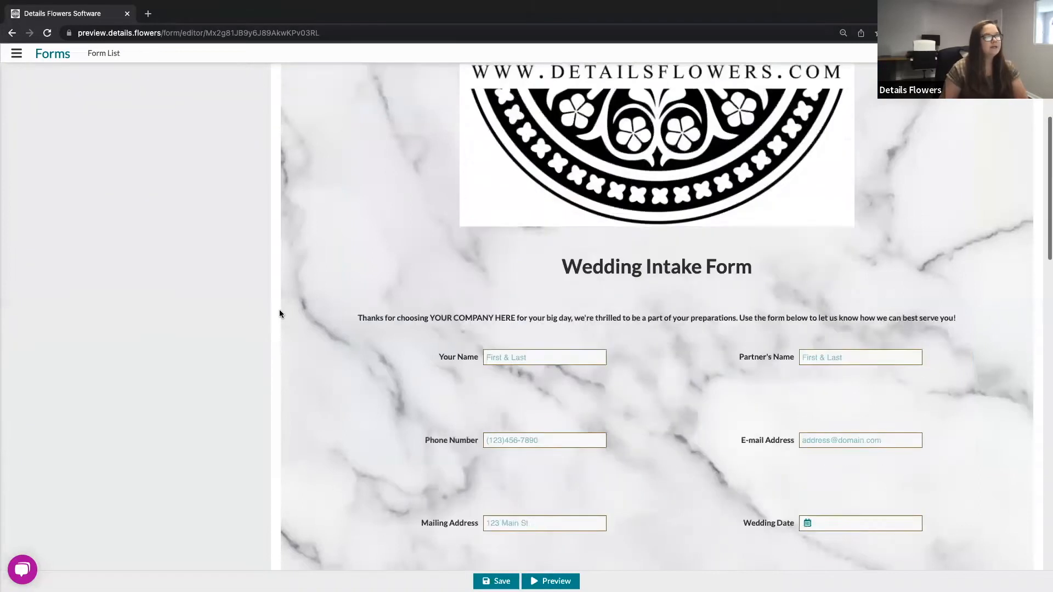
Step: Set the company logo's maximum height to 200 in its component options and close them
{"action": "scroll", "coordinate": [279, 313], "scroll_direction": "down", "scroll_amount": 10}
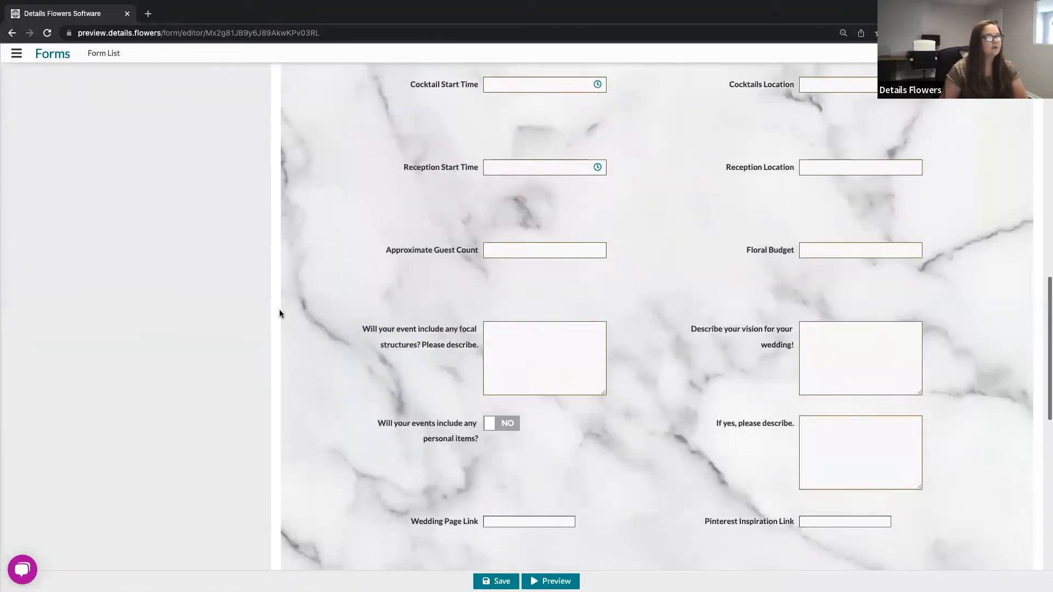
{"action": "scroll", "coordinate": [280, 314], "scroll_direction": "down", "scroll_amount": 7}
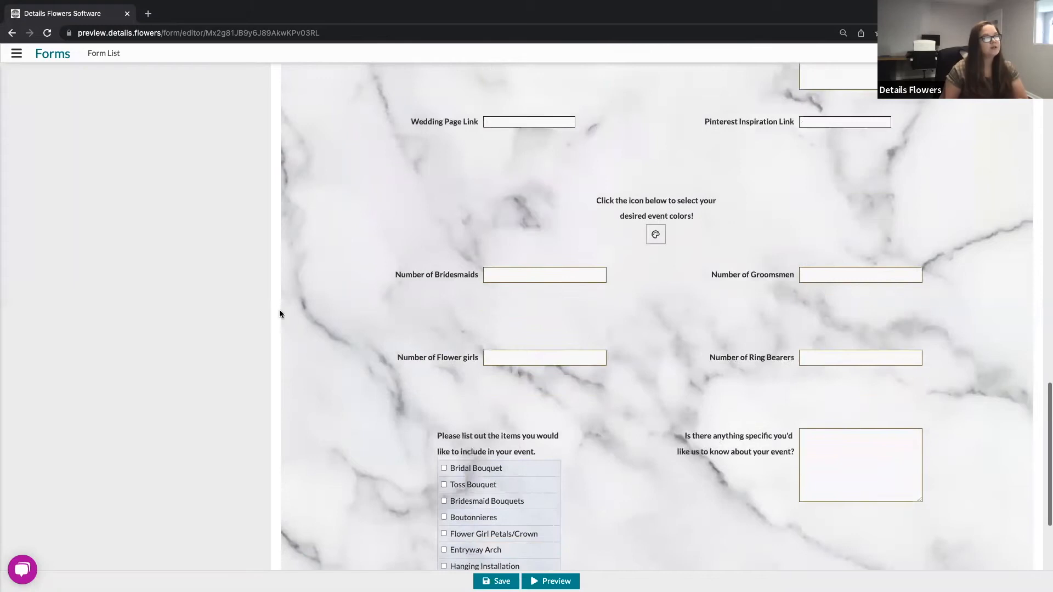
{"action": "scroll", "coordinate": [280, 314], "scroll_direction": "down", "scroll_amount": 4}
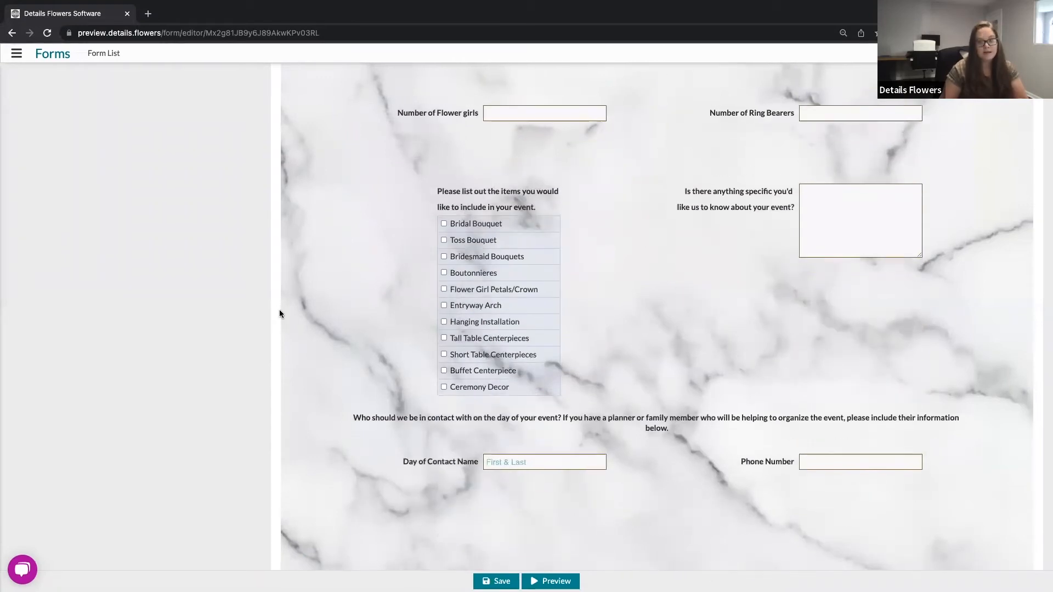
{"action": "scroll", "coordinate": [280, 313], "scroll_direction": "up", "scroll_amount": 20}
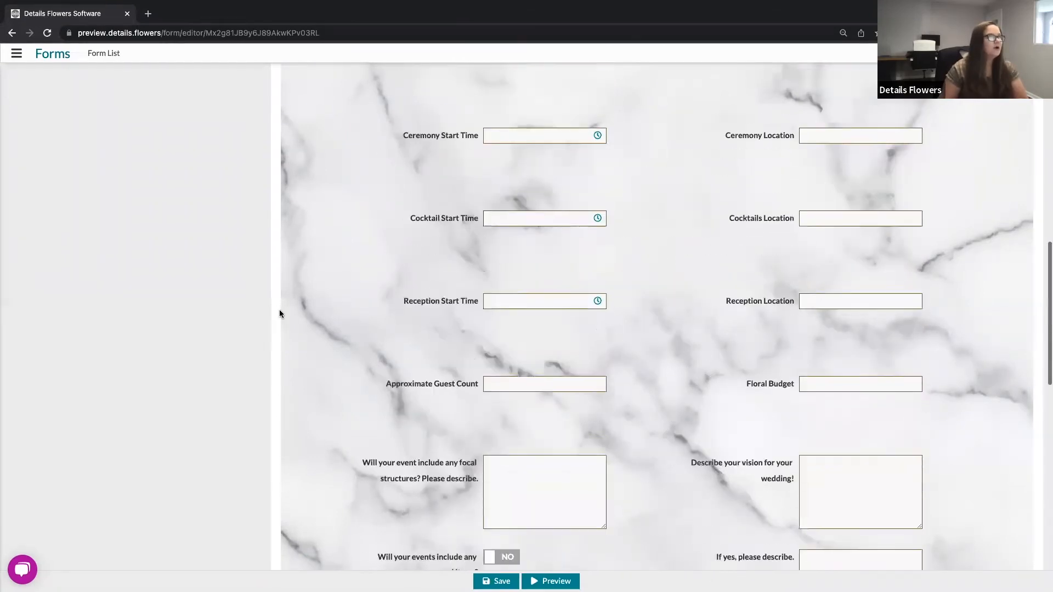
{"action": "scroll", "coordinate": [280, 313], "scroll_direction": "up", "scroll_amount": 7}
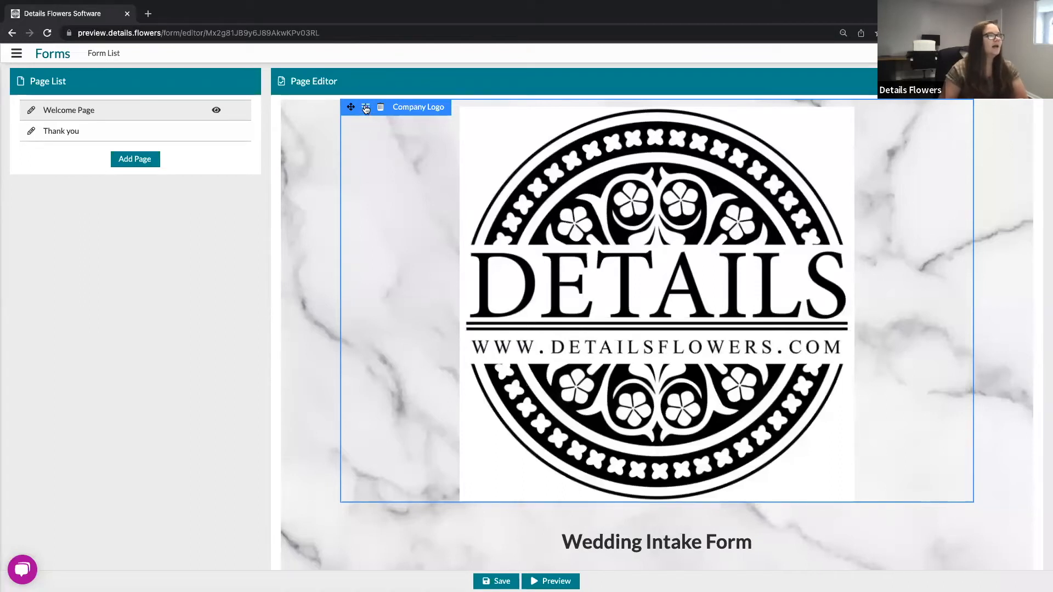
{"action": "left_click", "coordinate": [366, 108]}
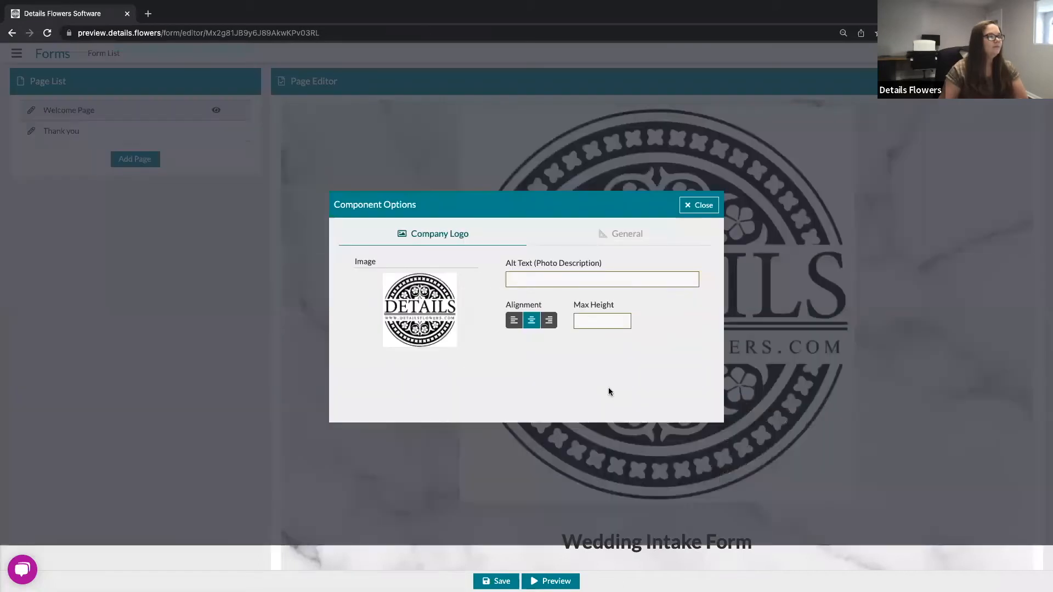
{"action": "left_click", "coordinate": [602, 322]}
{"action": "type", "text": "200"}
{"action": "left_click", "coordinate": [606, 384]}
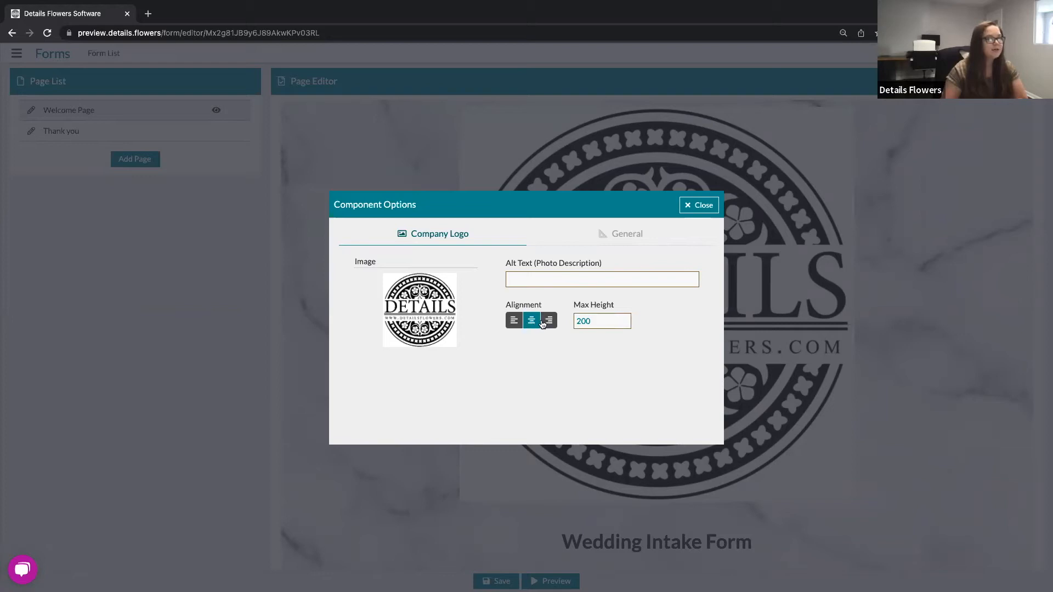
{"action": "left_click", "coordinate": [536, 282]}
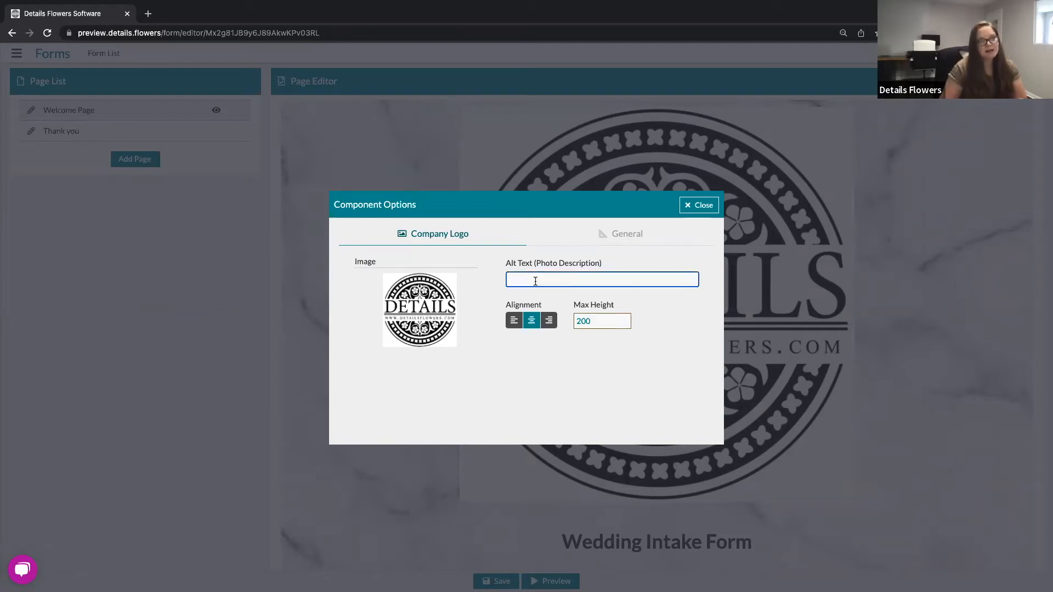
{"action": "left_click", "coordinate": [625, 344]}
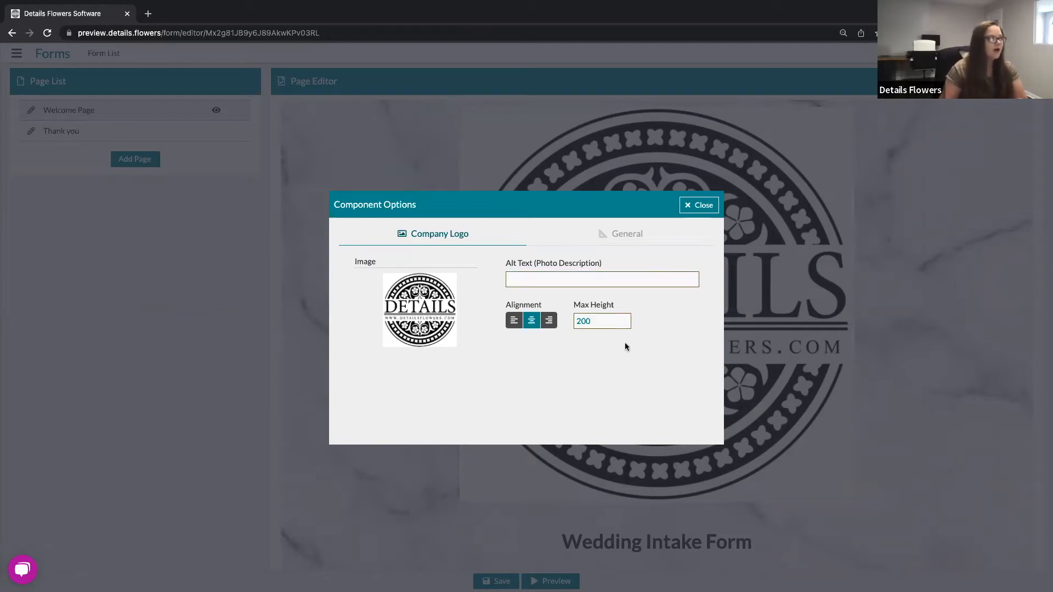
{"action": "left_click", "coordinate": [698, 205]}
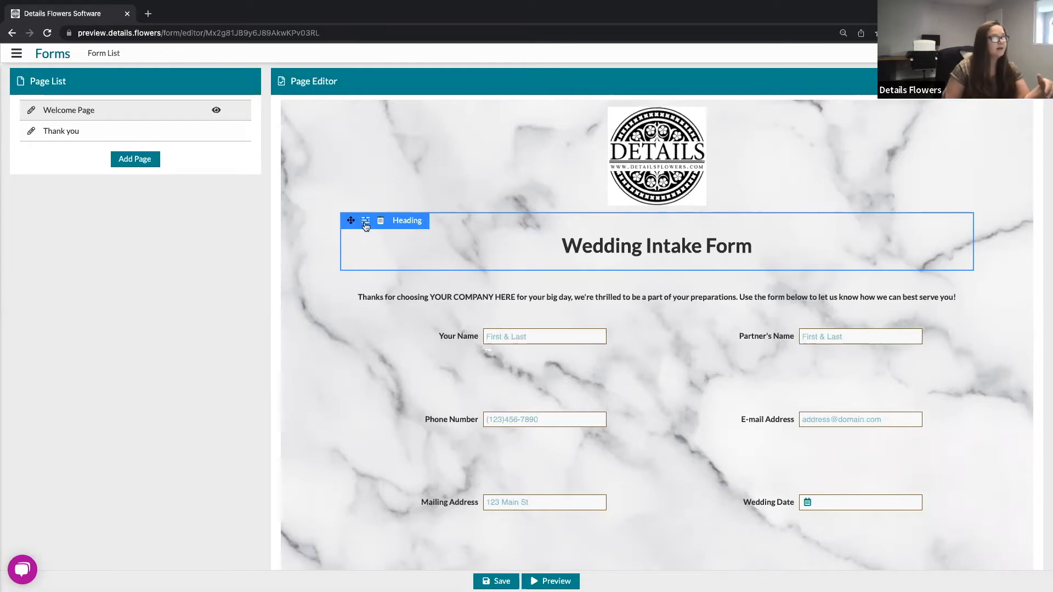
Step: Open the heading's component options to review its text and heading type, then close them
{"action": "left_click", "coordinate": [366, 222]}
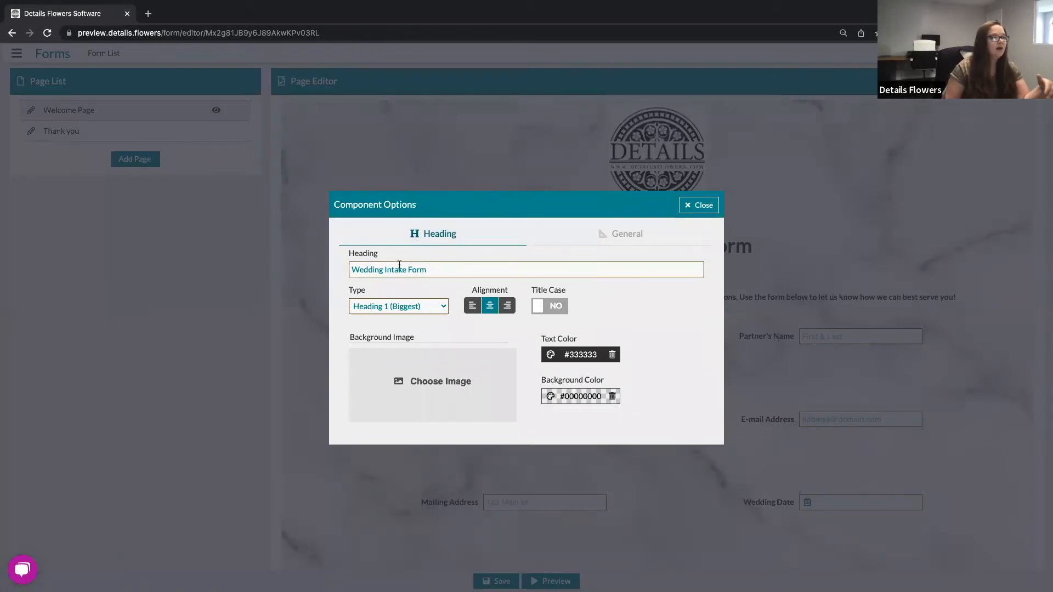
{"action": "left_click_drag", "start_coordinate": [428, 270], "coordinate": [346, 318]}
{"action": "left_click", "coordinate": [438, 307]}
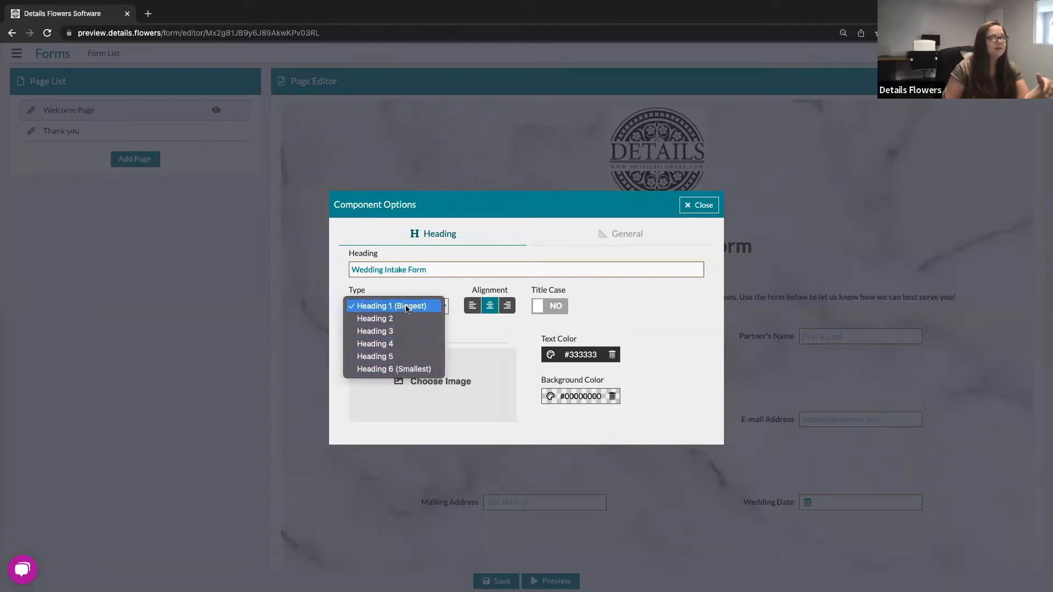
{"action": "left_click", "coordinate": [441, 285]}
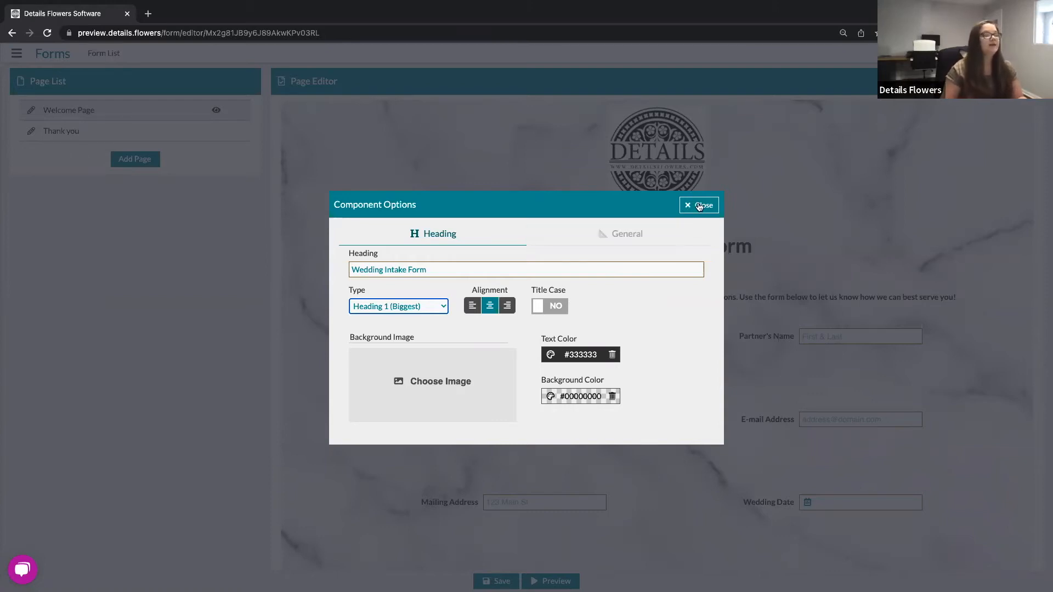
{"action": "left_click", "coordinate": [717, 207]}
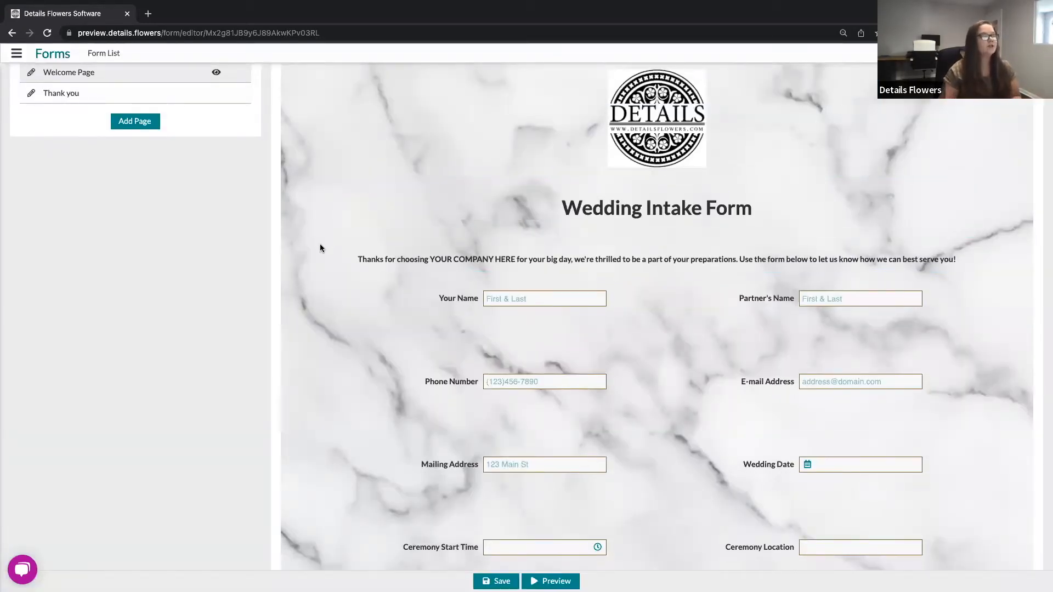
Step: Scroll through the Welcome Page to review the template's field sections
{"action": "scroll", "coordinate": [321, 248], "scroll_direction": "up", "scroll_amount": 1}
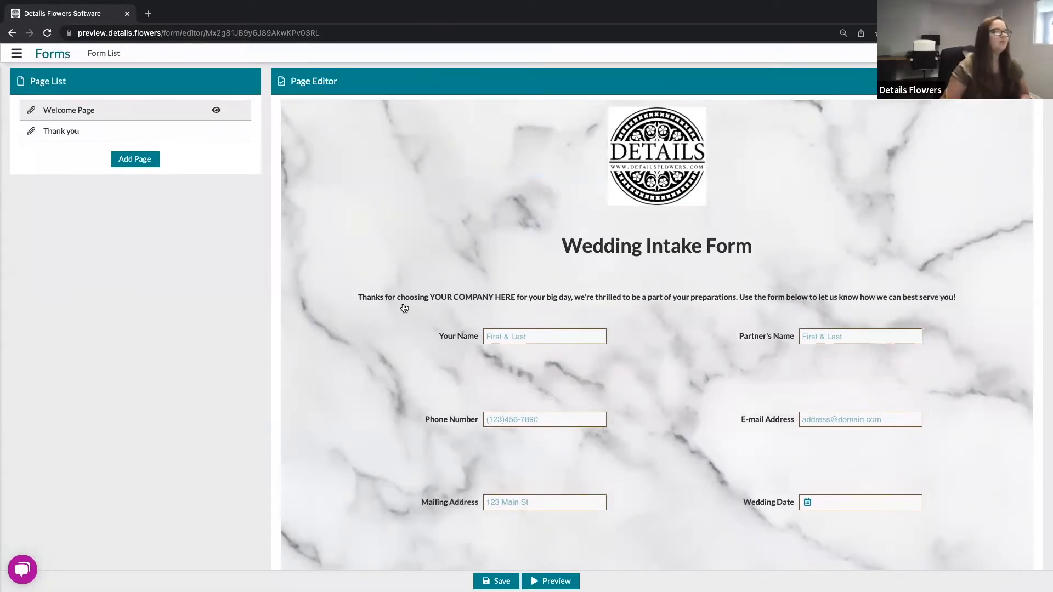
{"action": "mouse_move", "coordinate": [403, 308]}
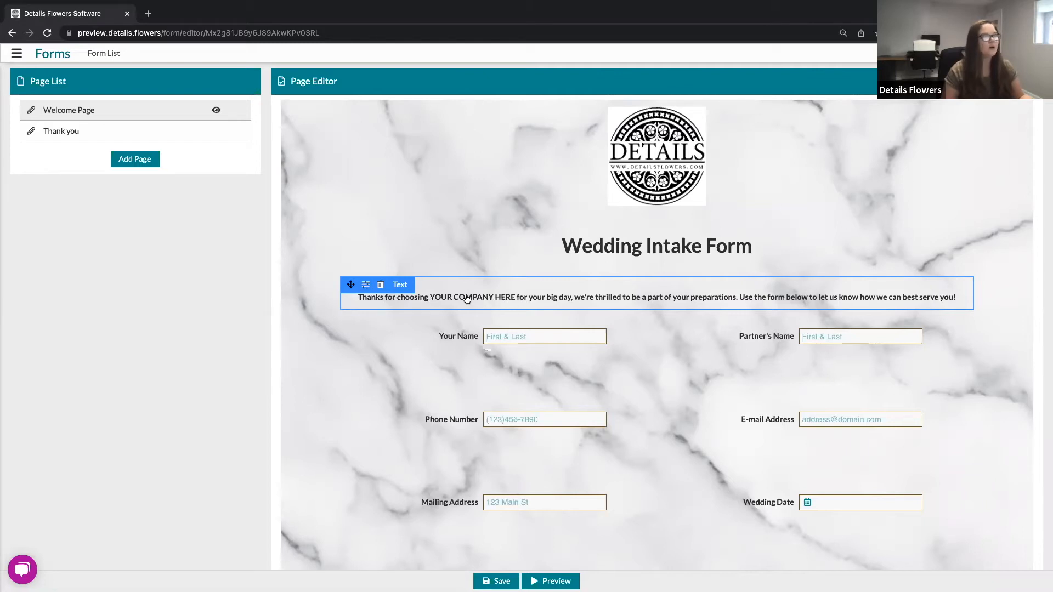
{"action": "scroll", "coordinate": [467, 295], "scroll_direction": "down", "scroll_amount": 1}
{"action": "scroll", "coordinate": [467, 295], "scroll_direction": "down", "scroll_amount": 3}
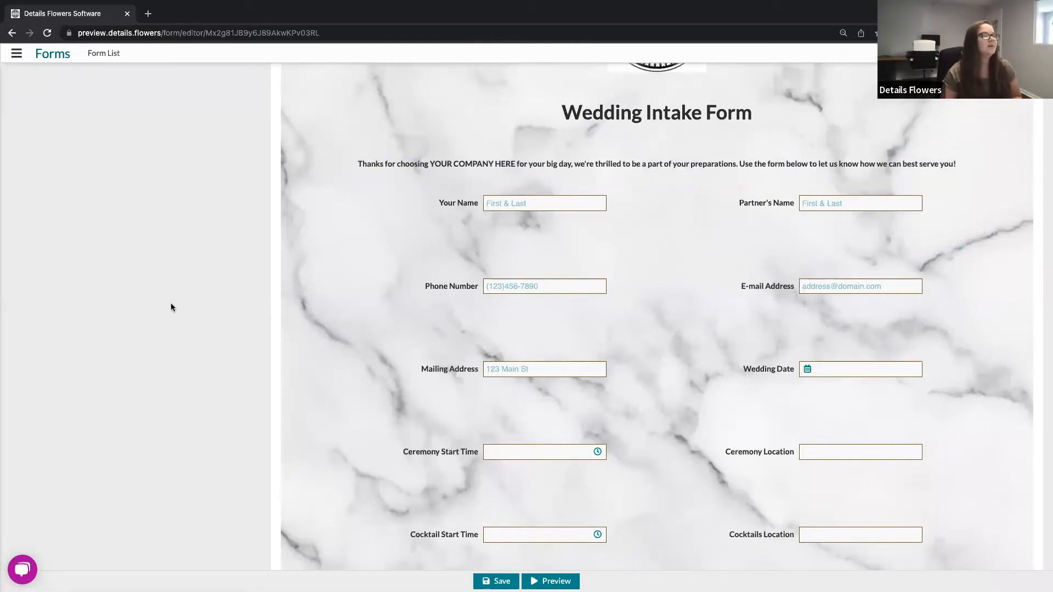
{"action": "scroll", "coordinate": [171, 307], "scroll_direction": "up", "scroll_amount": 4}
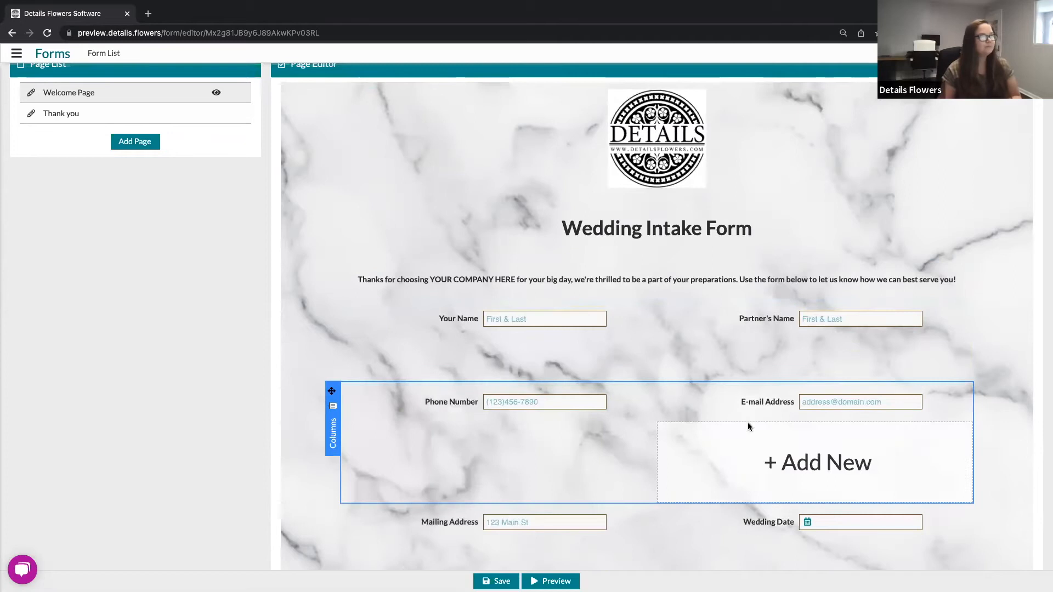
{"action": "scroll", "coordinate": [242, 424], "scroll_direction": "down", "scroll_amount": 5}
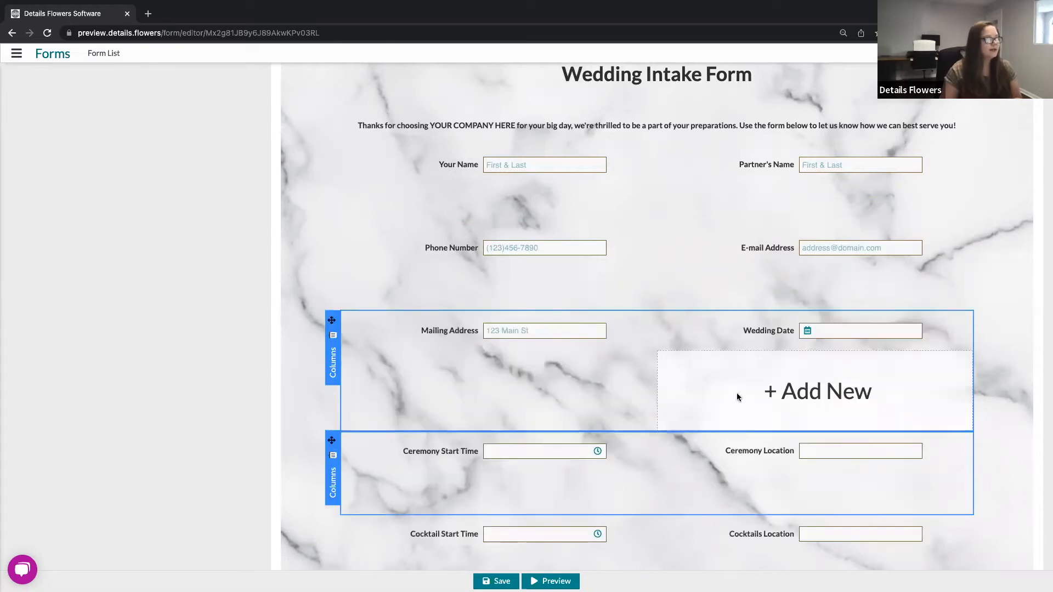
{"action": "scroll", "coordinate": [724, 400], "scroll_direction": "down", "scroll_amount": 4}
{"action": "scroll", "coordinate": [723, 400], "scroll_direction": "down", "scroll_amount": 1}
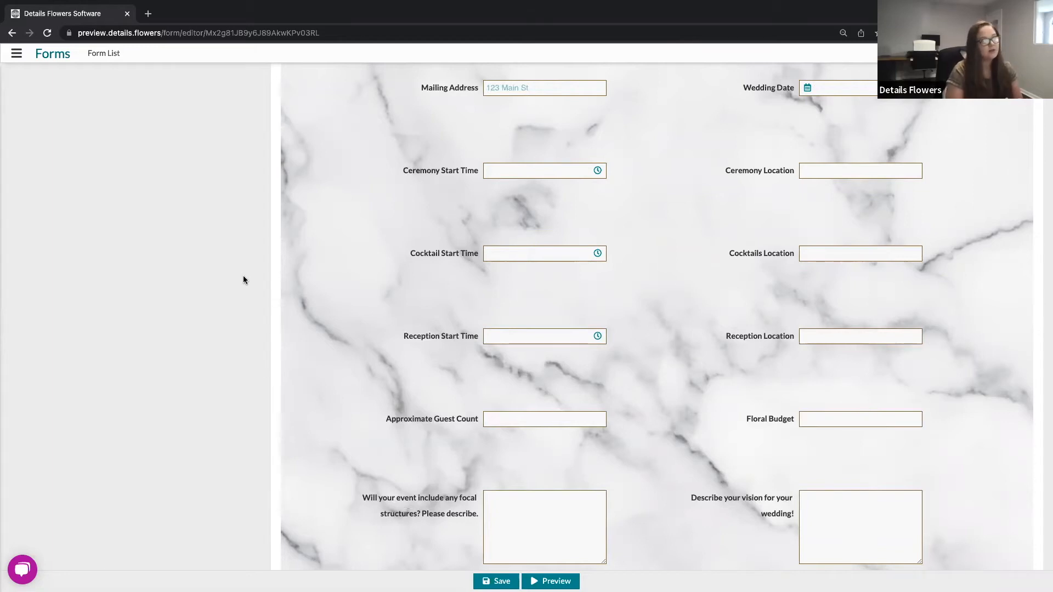
{"action": "scroll", "coordinate": [244, 280], "scroll_direction": "down", "scroll_amount": 4}
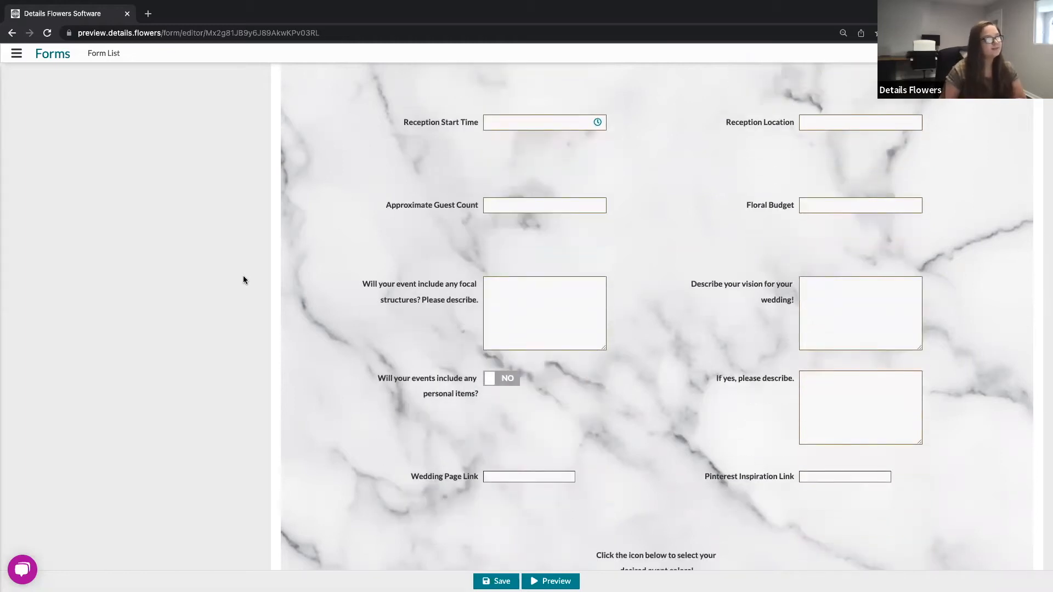
{"action": "scroll", "coordinate": [244, 279], "scroll_direction": "down", "scroll_amount": 2}
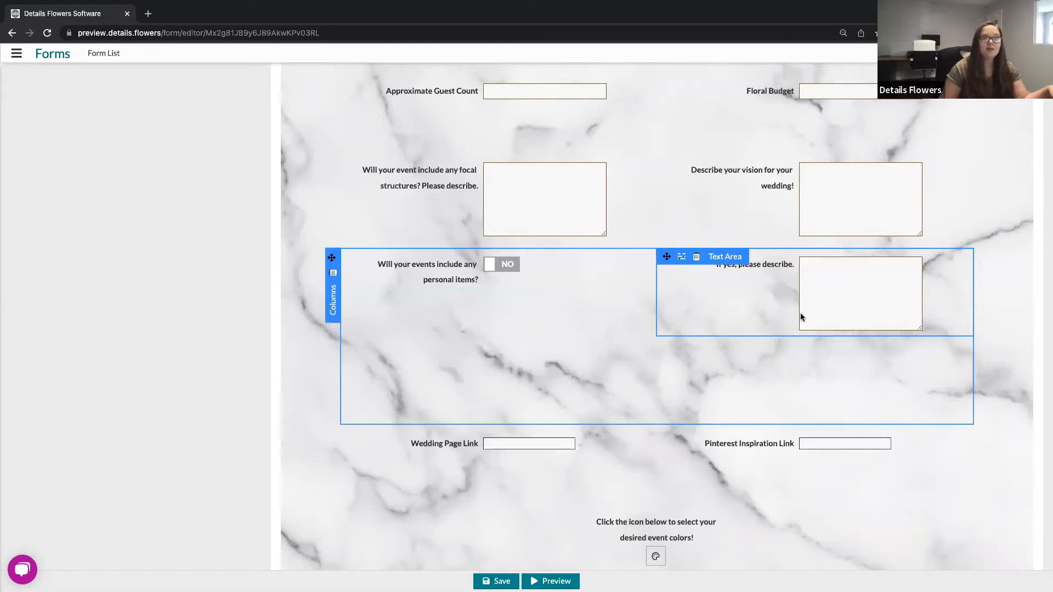
{"action": "scroll", "coordinate": [67, 310], "scroll_direction": "down", "scroll_amount": 3}
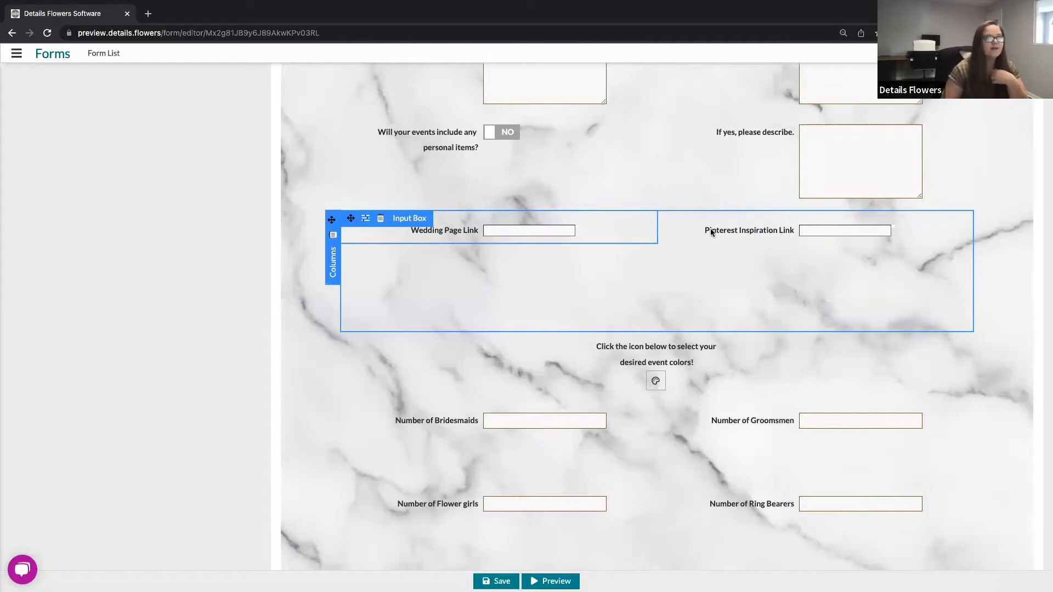
{"action": "scroll", "coordinate": [622, 229], "scroll_direction": "down", "scroll_amount": 1}
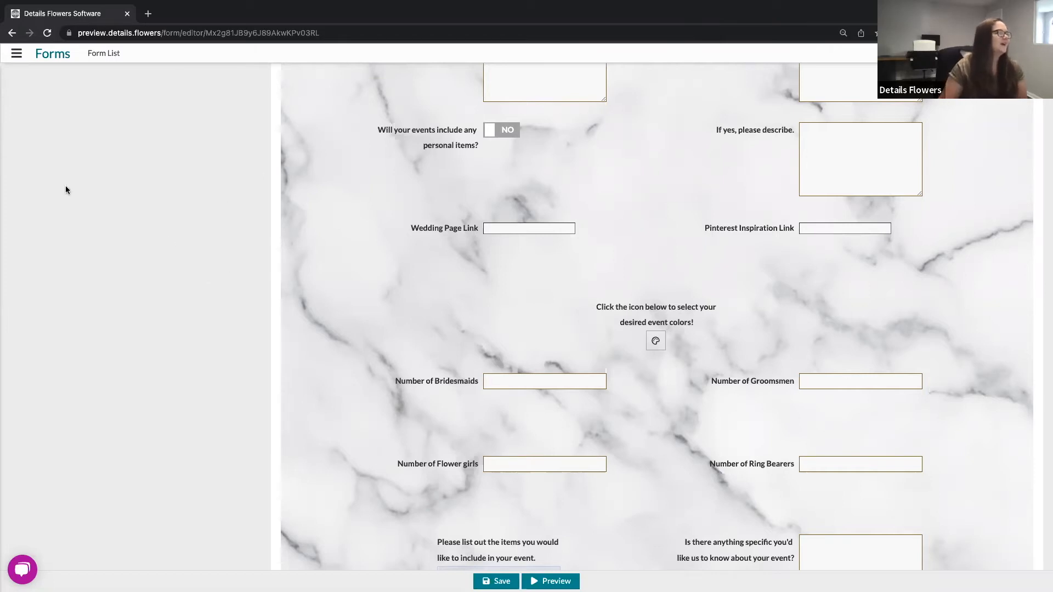
{"action": "scroll", "coordinate": [27, 235], "scroll_direction": "down", "scroll_amount": 2}
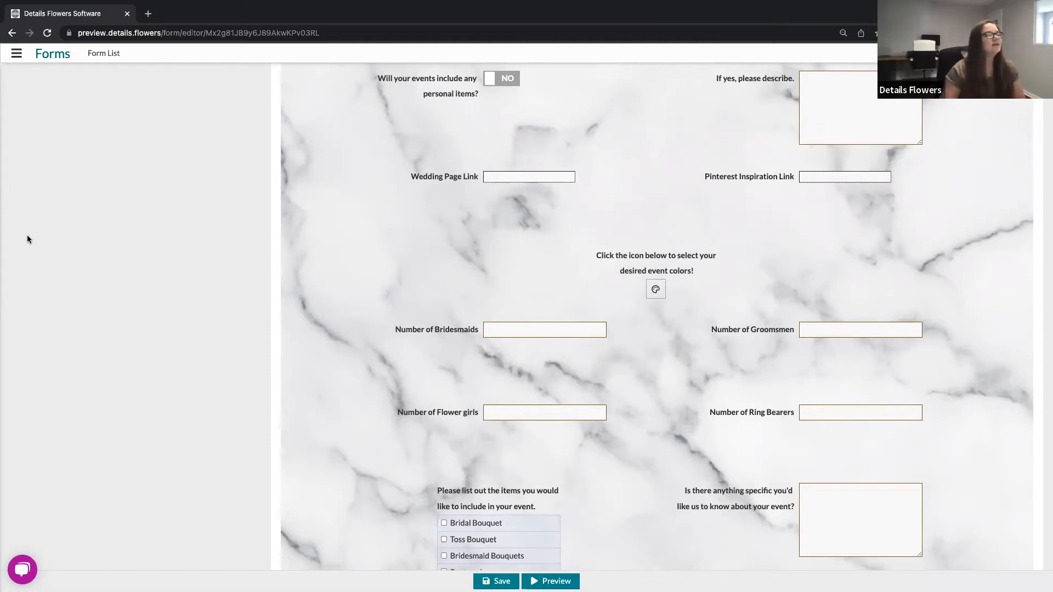
{"action": "scroll", "coordinate": [551, 392], "scroll_direction": "down", "scroll_amount": 5}
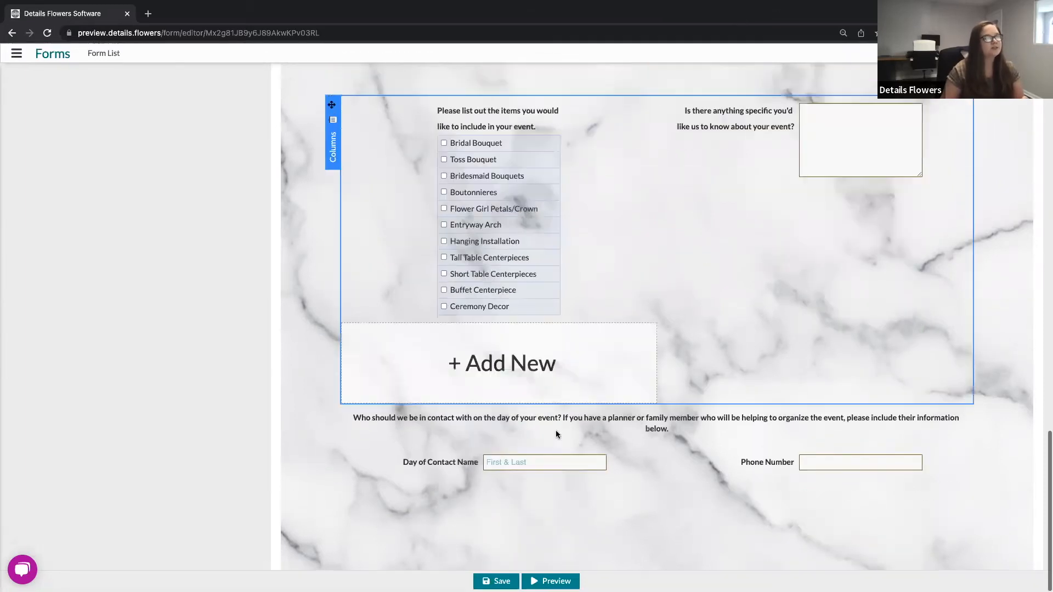
Step: Add a Select Multiple component below the day-of contact fields and open its options list
{"action": "left_click", "coordinate": [654, 552]}
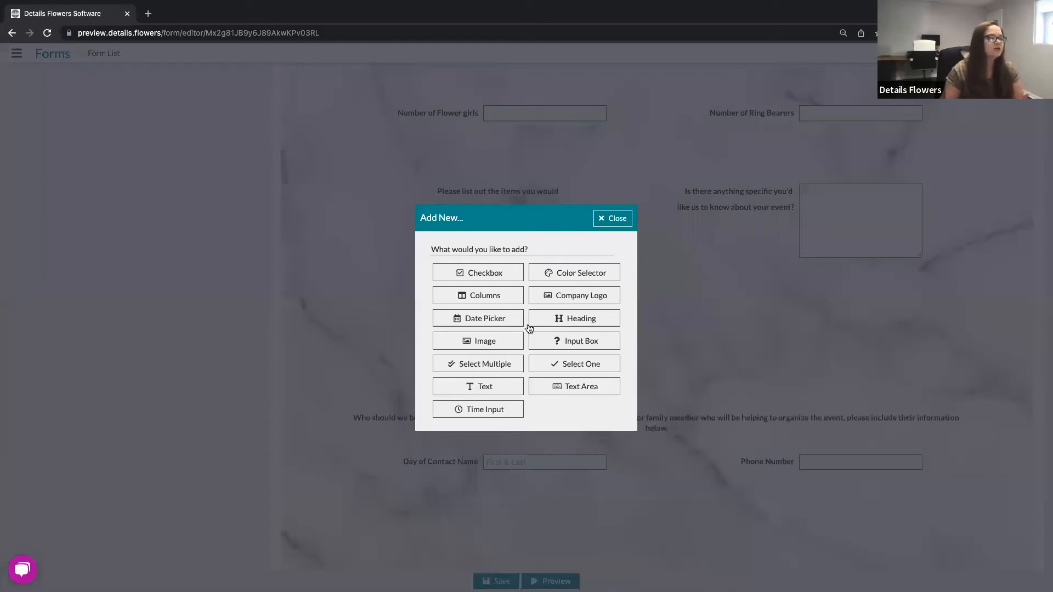
{"action": "left_click", "coordinate": [486, 371]}
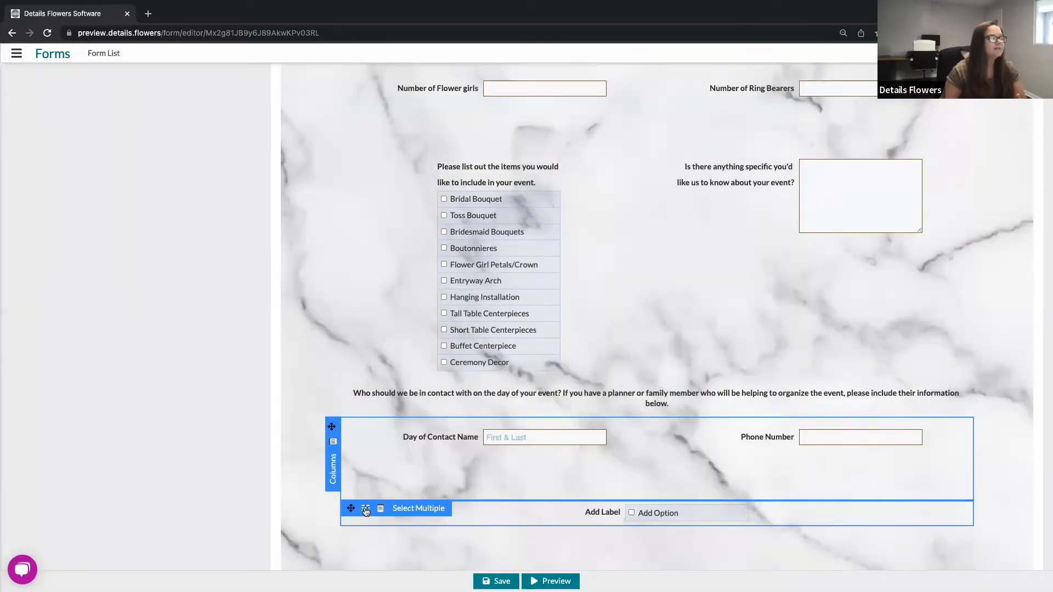
{"action": "left_click", "coordinate": [366, 511]}
{"action": "left_click", "coordinate": [530, 235]}
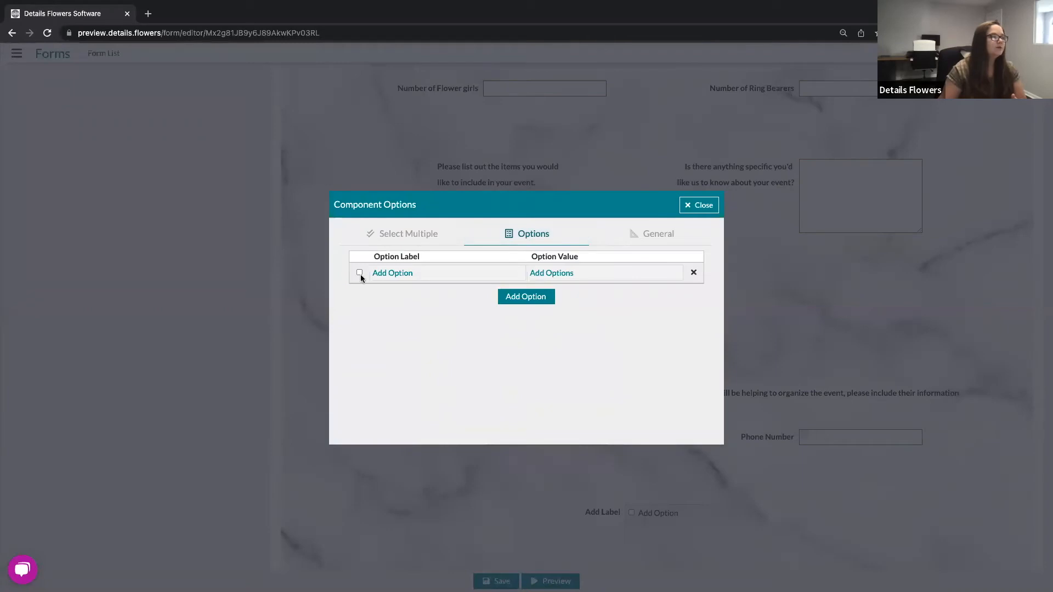
{"action": "left_click", "coordinate": [415, 273]}
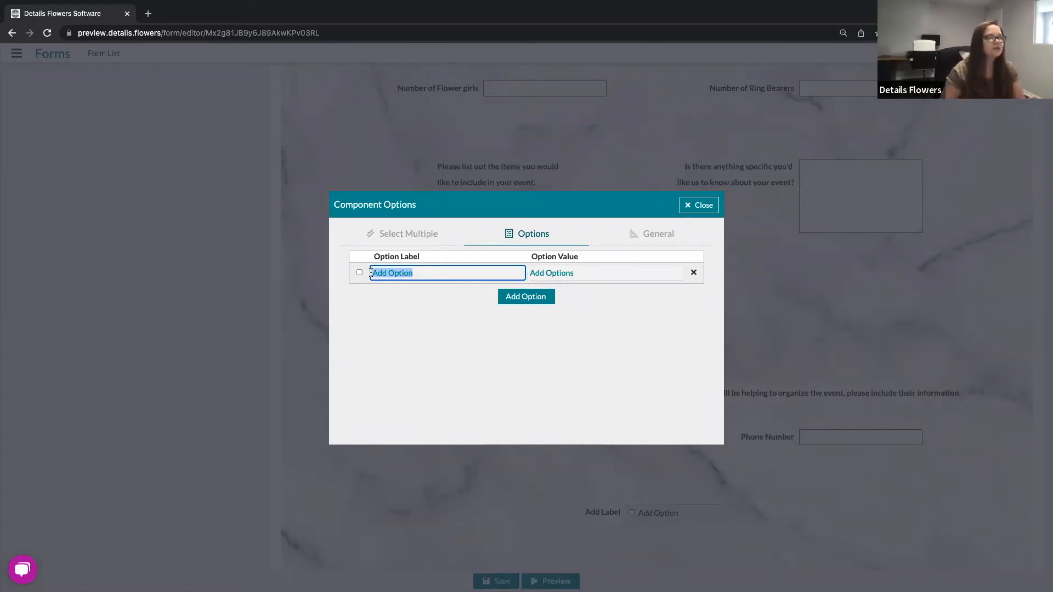
{"action": "left_click", "coordinate": [431, 337]}
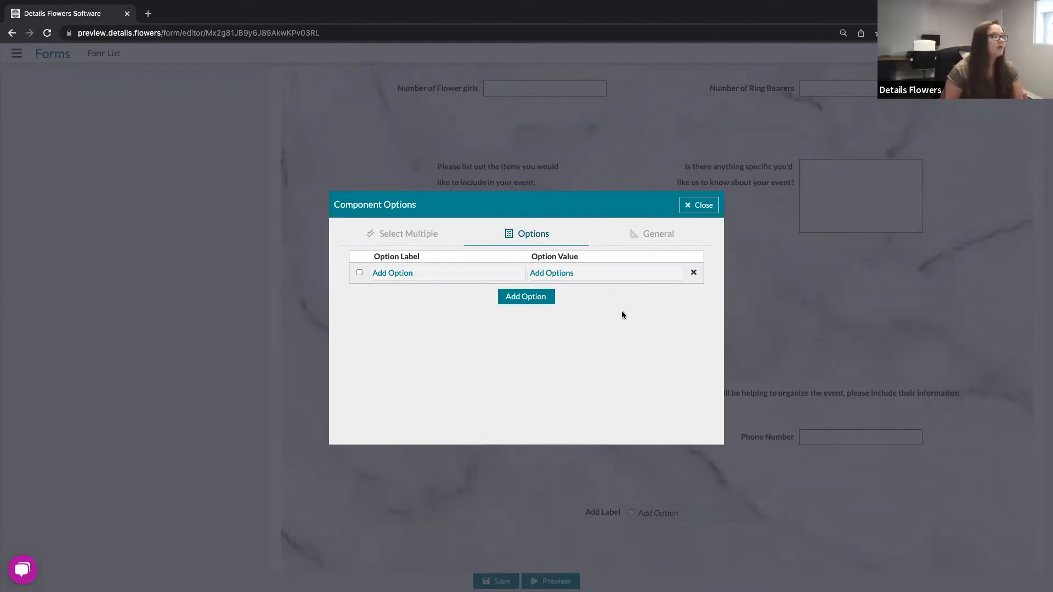
{"action": "left_click", "coordinate": [699, 206]}
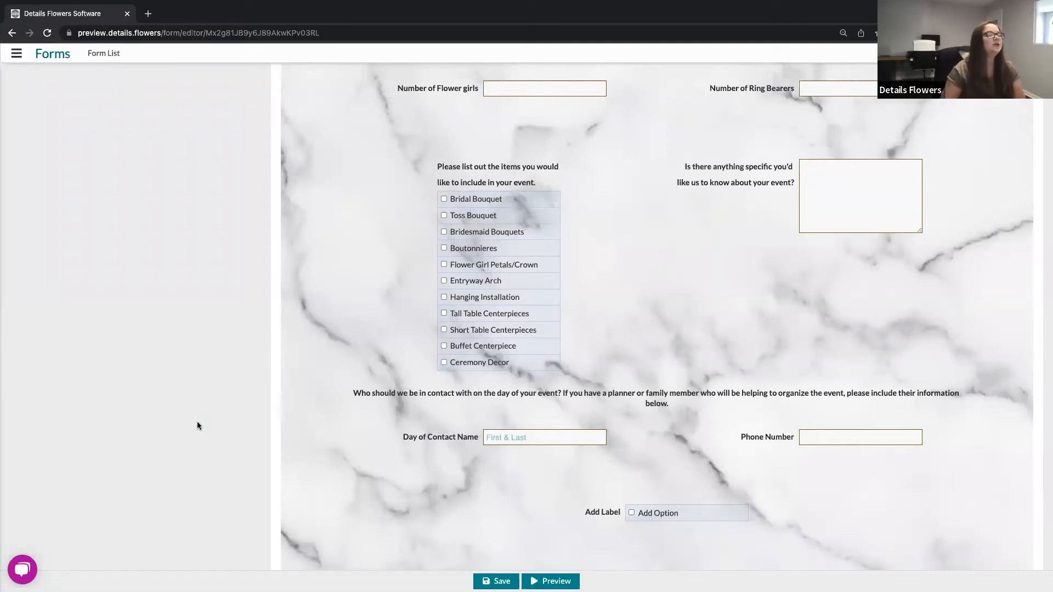
Step: Delete the new Select Multiple component
{"action": "mouse_move", "coordinate": [566, 513]}
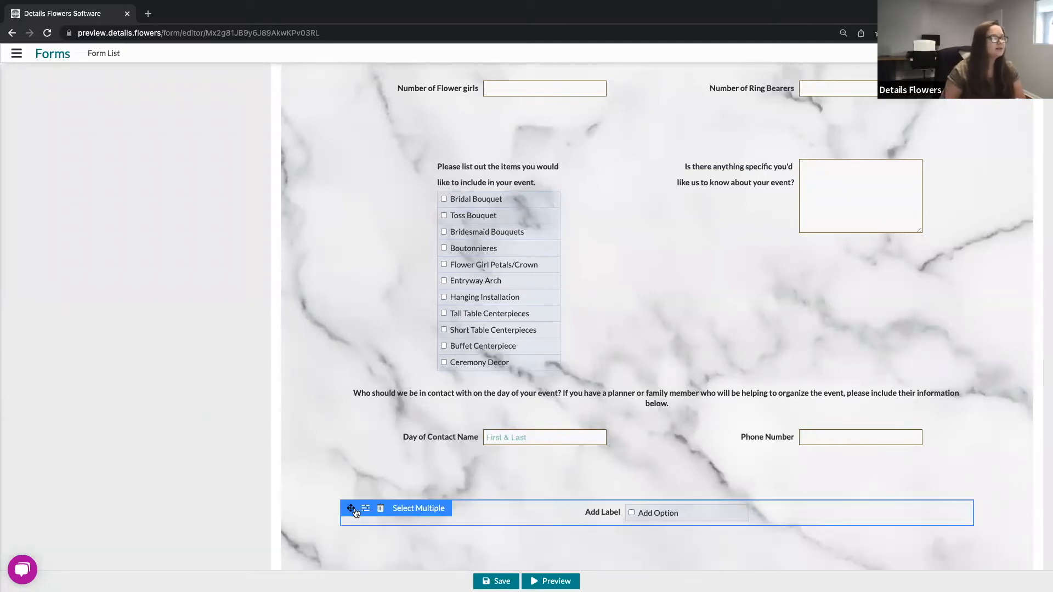
{"action": "left_click", "coordinate": [380, 509]}
{"action": "scroll", "coordinate": [564, 516], "scroll_direction": "up", "scroll_amount": 10}
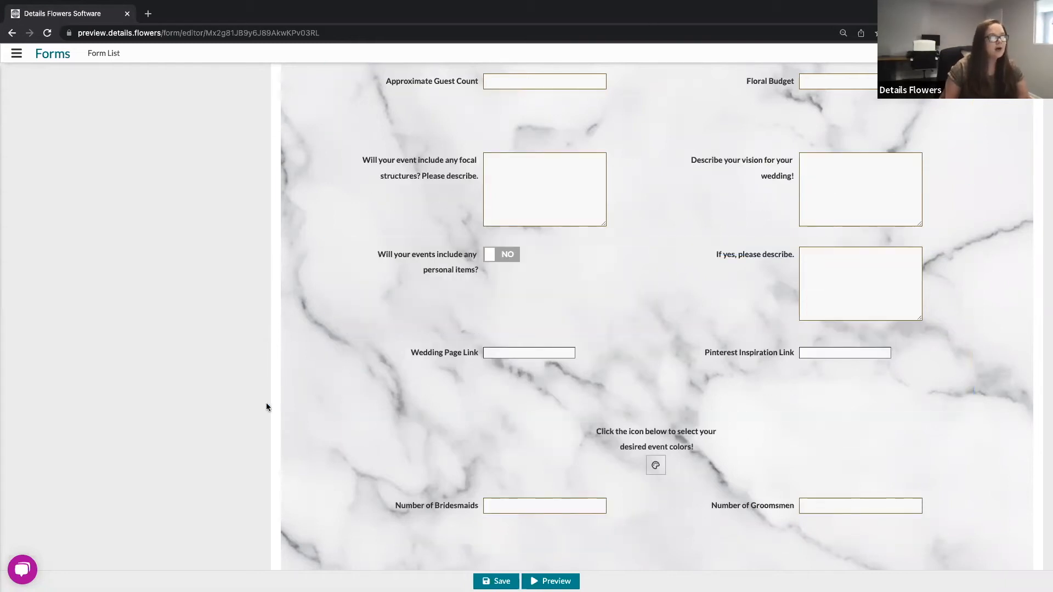
{"action": "scroll", "coordinate": [267, 406], "scroll_direction": "down", "scroll_amount": 5}
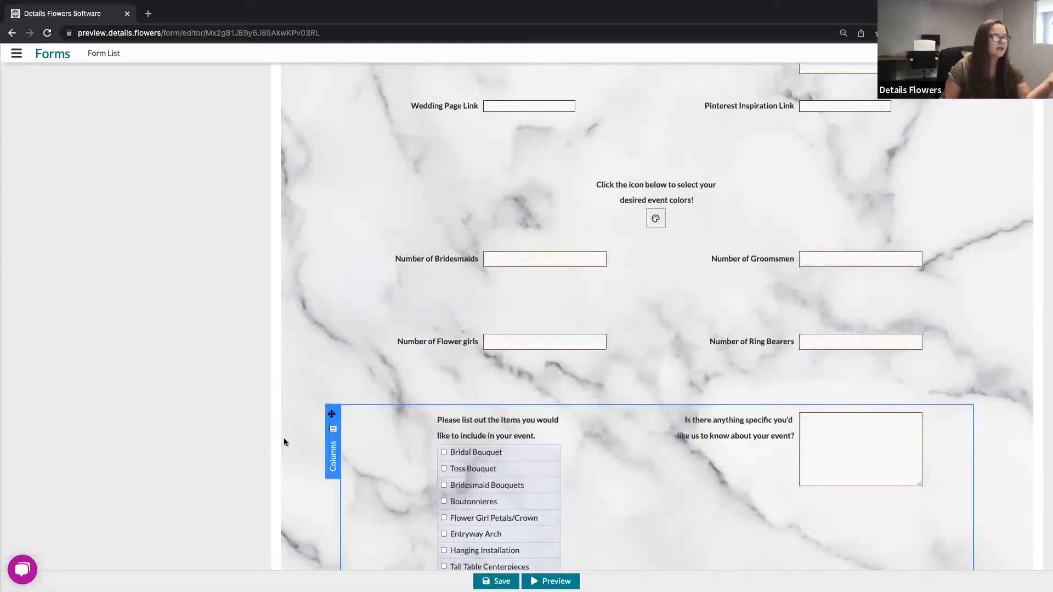
Step: Scroll down to the end of the Welcome Page and back up to the top to review its fields
{"action": "scroll", "coordinate": [284, 443], "scroll_direction": "down", "scroll_amount": 4}
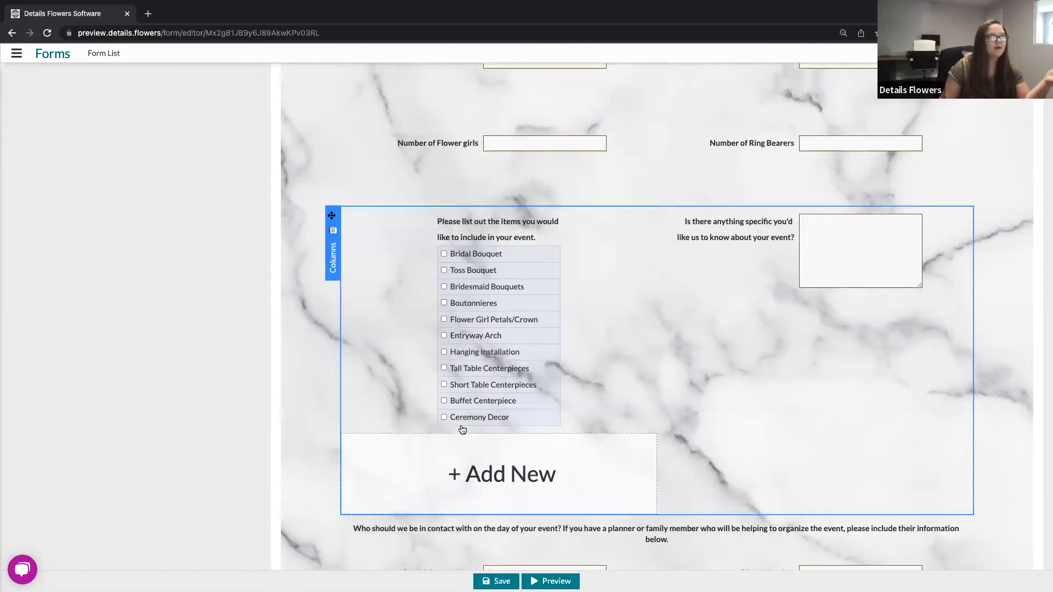
{"action": "scroll", "coordinate": [252, 516], "scroll_direction": "down", "scroll_amount": 1}
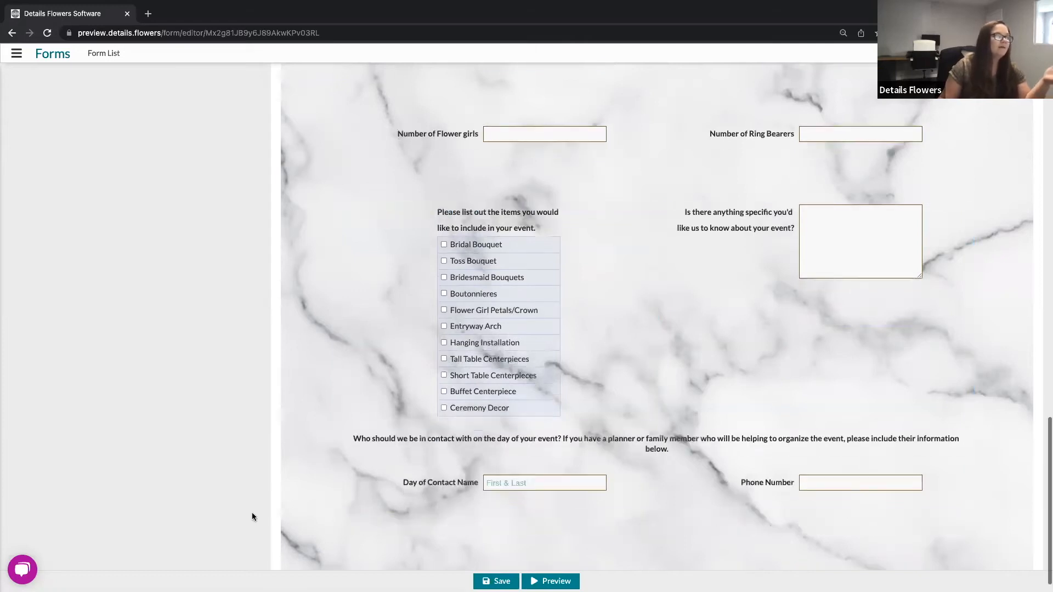
{"action": "scroll", "coordinate": [252, 516], "scroll_direction": "down", "scroll_amount": 1}
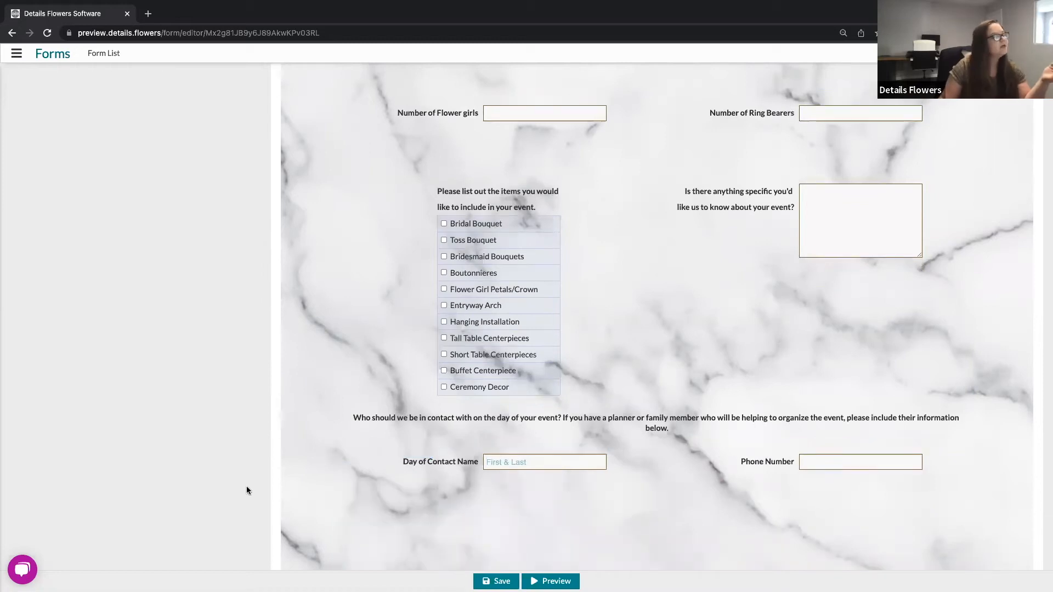
{"action": "mouse_move", "coordinate": [659, 555]}
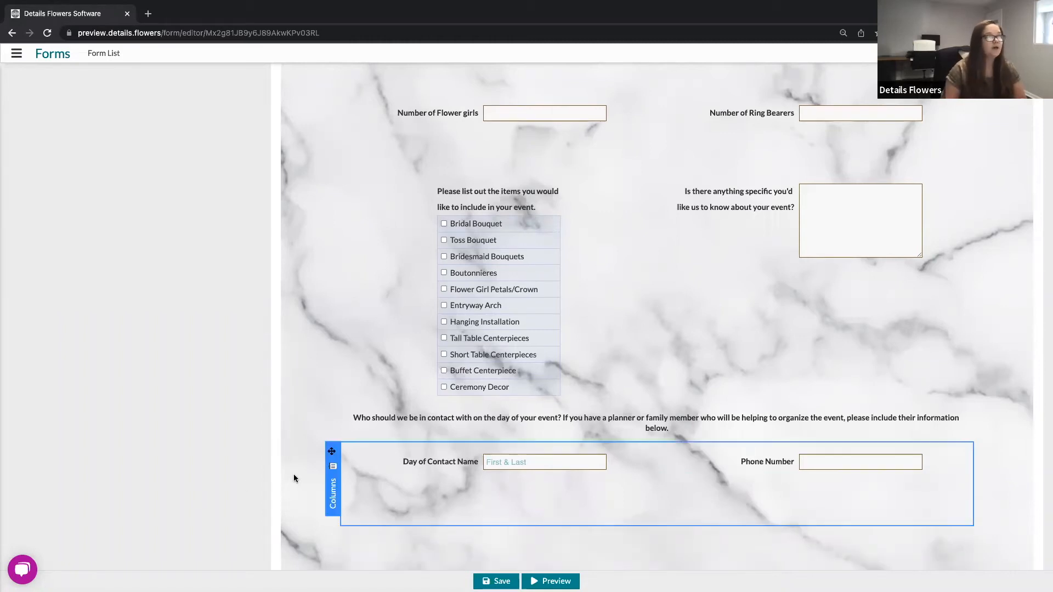
{"action": "scroll", "coordinate": [294, 475], "scroll_direction": "up", "scroll_amount": 10}
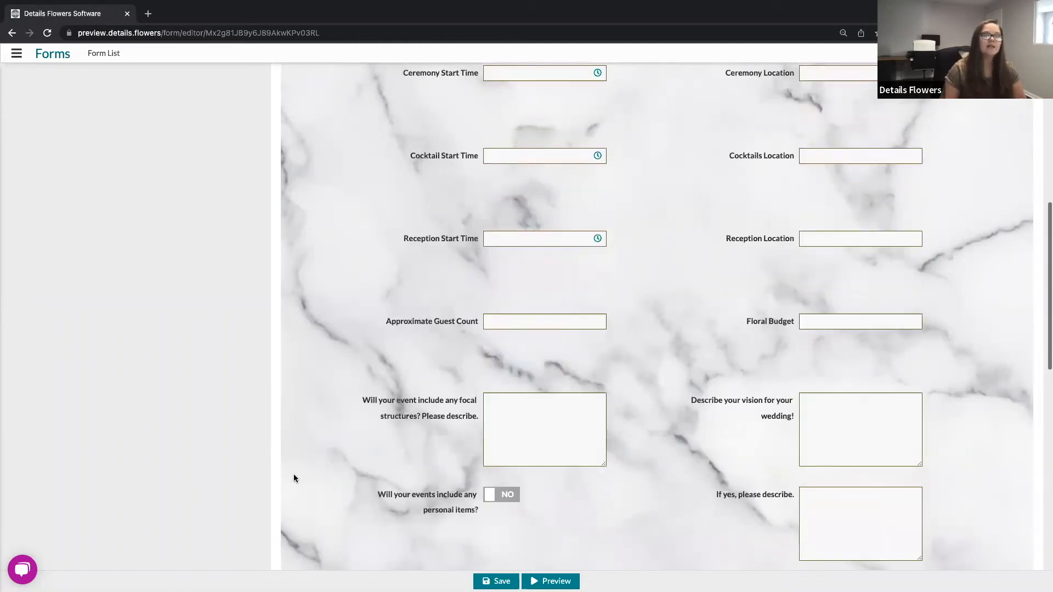
{"action": "scroll", "coordinate": [294, 474], "scroll_direction": "up", "scroll_amount": 8}
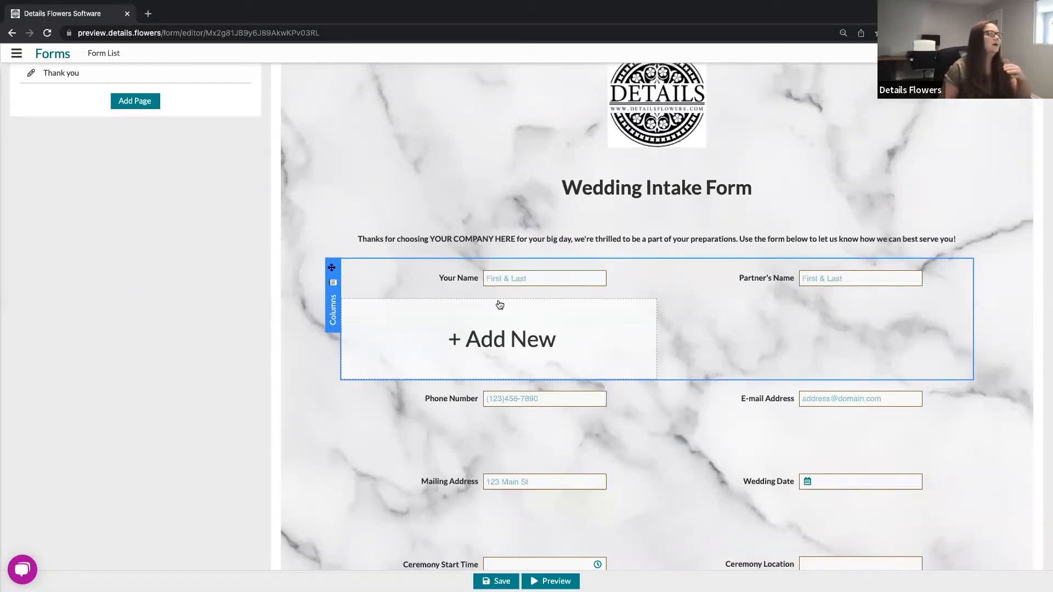
{"action": "mouse_move", "coordinate": [367, 269]}
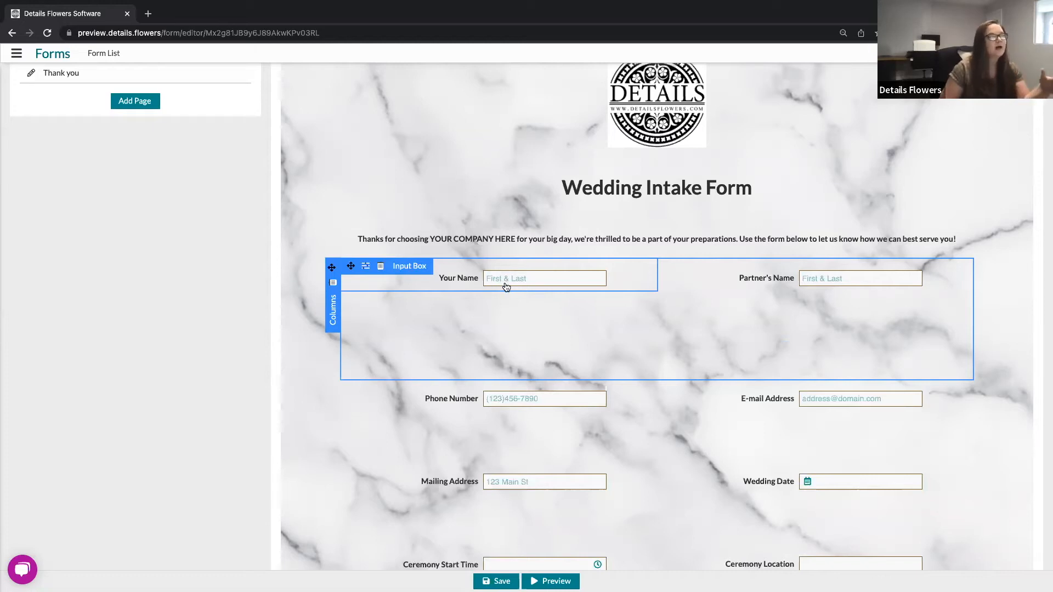
Step: Open the Your Name input box's component options, review its Set Value As choices, then close the options
{"action": "left_click", "coordinate": [366, 268]}
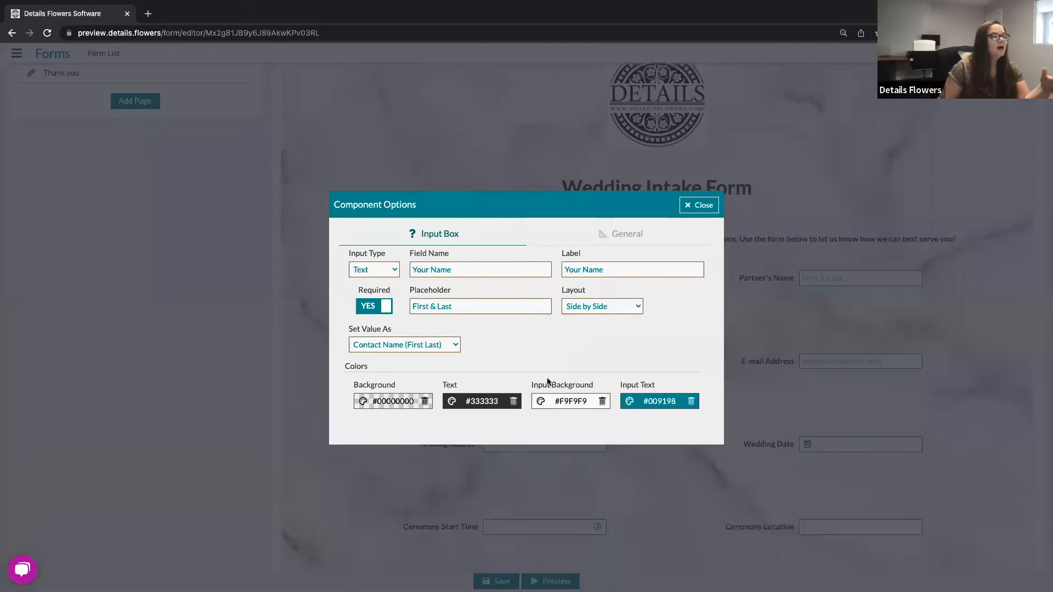
{"action": "left_click_drag", "start_coordinate": [347, 328], "coordinate": [395, 331]}
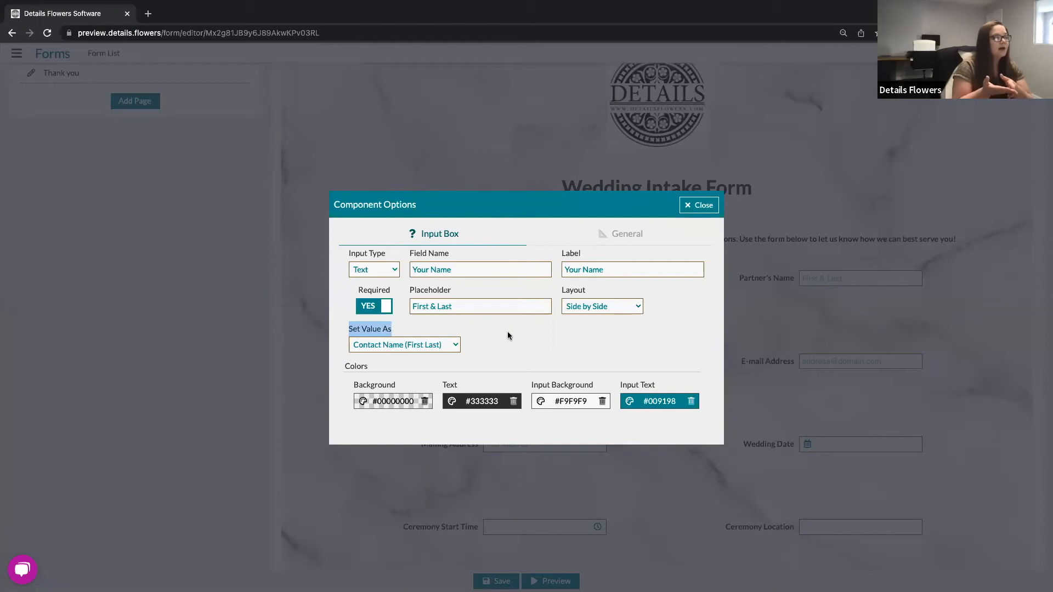
{"action": "left_click", "coordinate": [454, 346]}
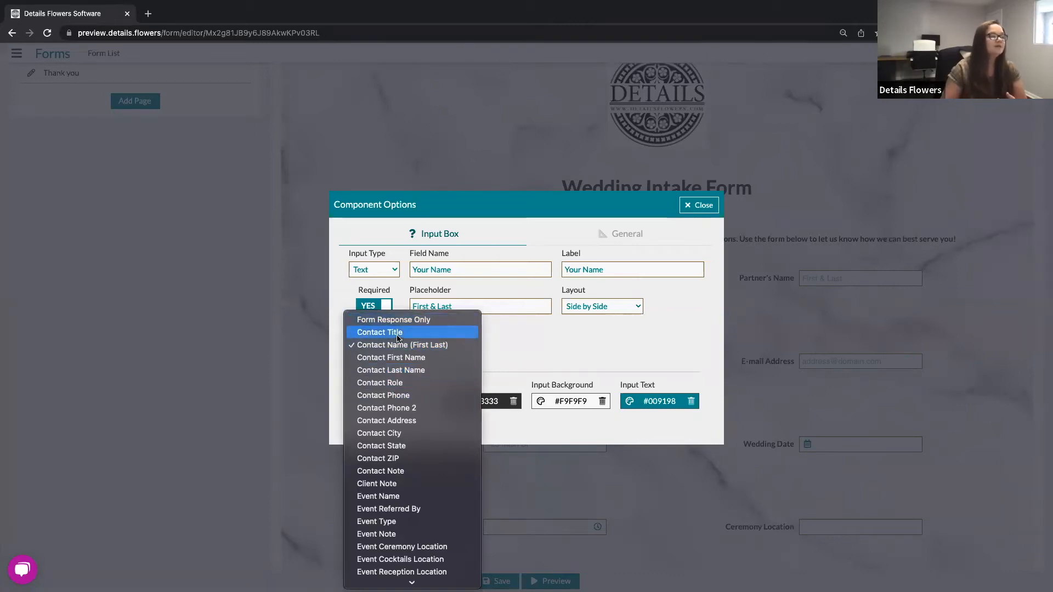
{"action": "scroll", "coordinate": [424, 456], "scroll_direction": "down", "scroll_amount": 2}
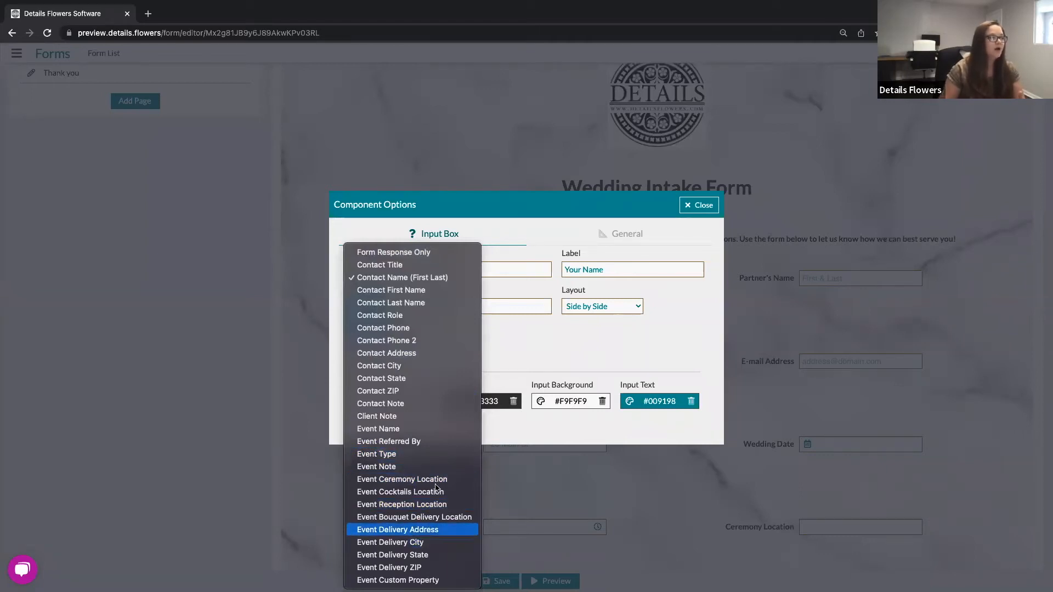
{"action": "key", "text": "Escape"}
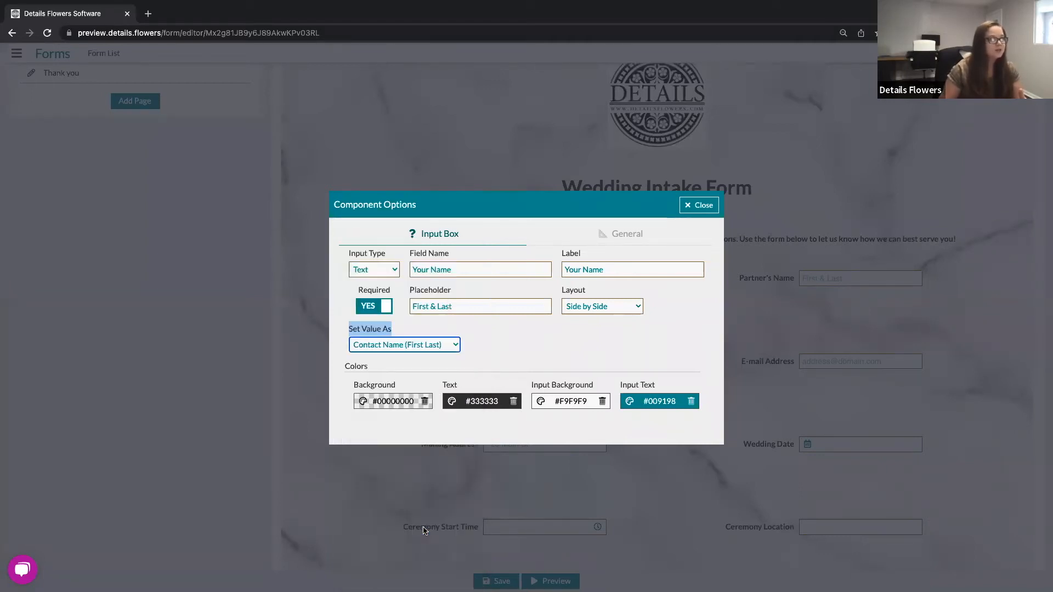
{"action": "left_click", "coordinate": [453, 350]}
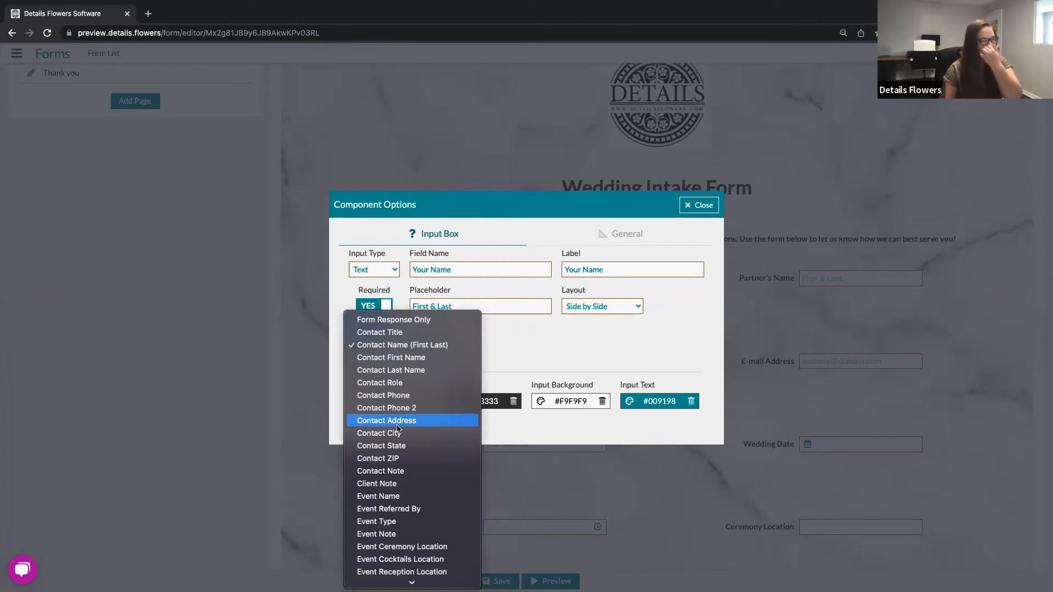
{"action": "scroll", "coordinate": [397, 430], "scroll_direction": "down", "scroll_amount": 3}
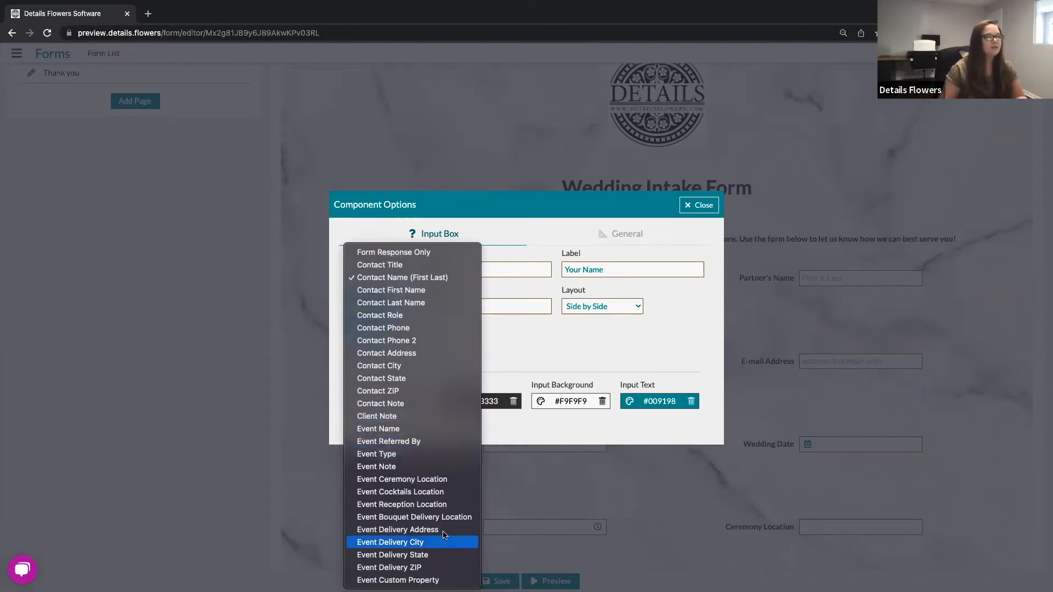
{"action": "left_click", "coordinate": [558, 347]}
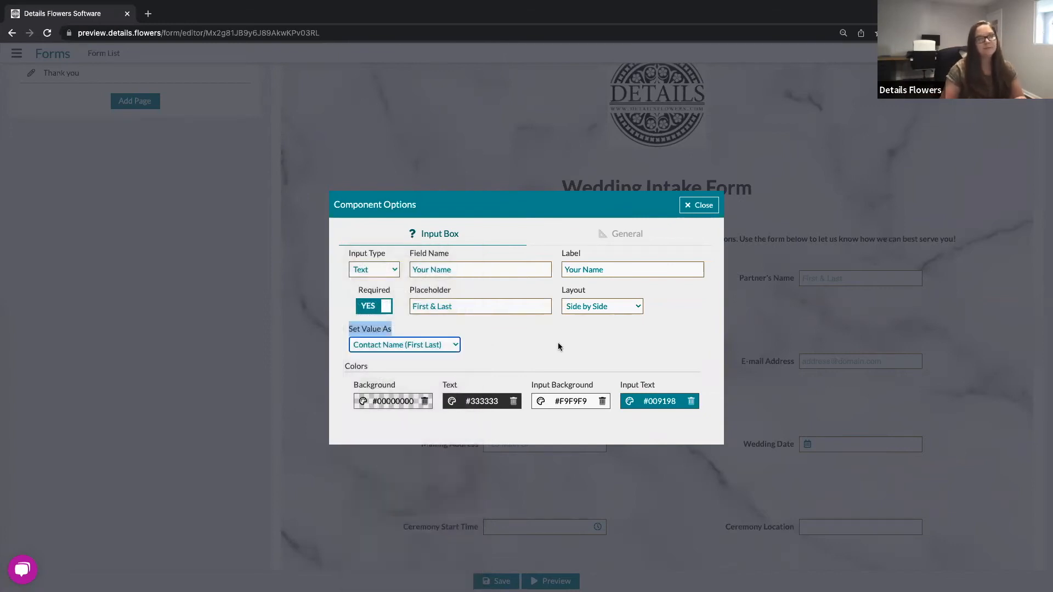
{"action": "left_click", "coordinate": [546, 350]}
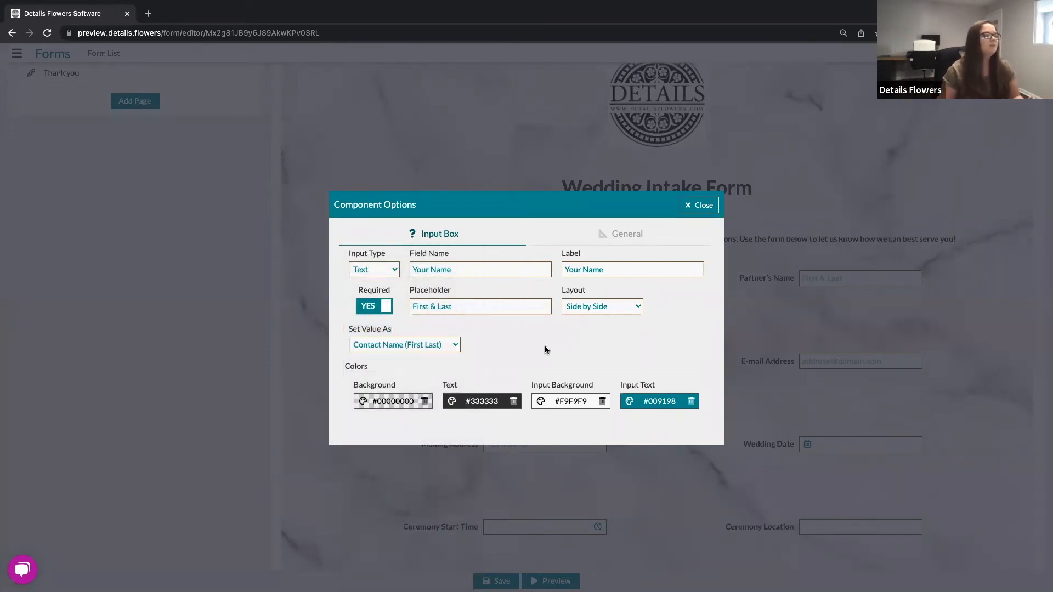
{"action": "left_click", "coordinate": [695, 206]}
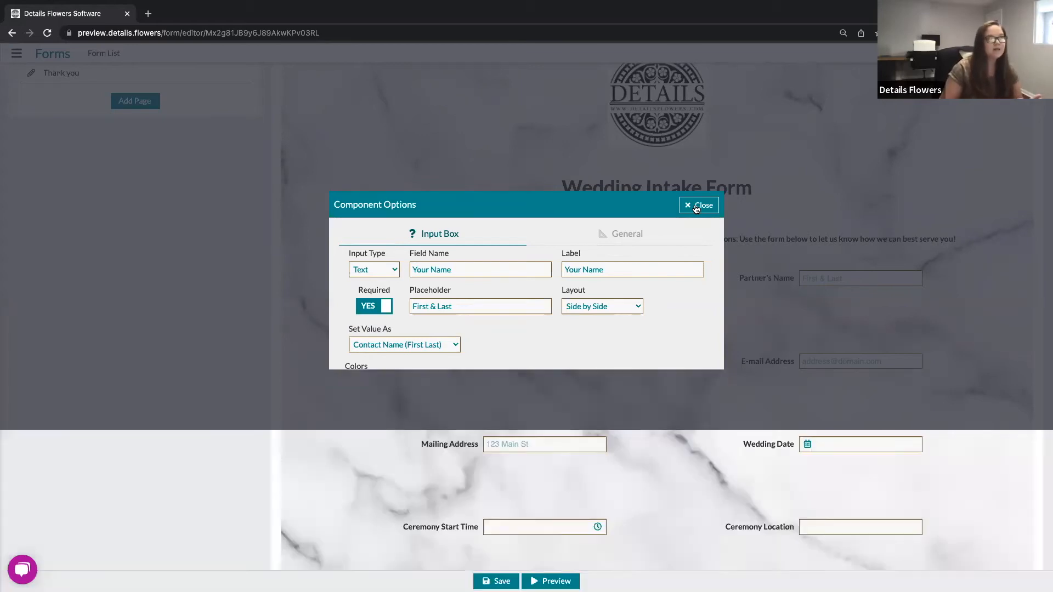
Step: Open the Wedding Date picker's component options, review its Set Value As choices, keeping Event Date, and close them
{"action": "scroll", "coordinate": [663, 281], "scroll_direction": "down", "scroll_amount": 3}
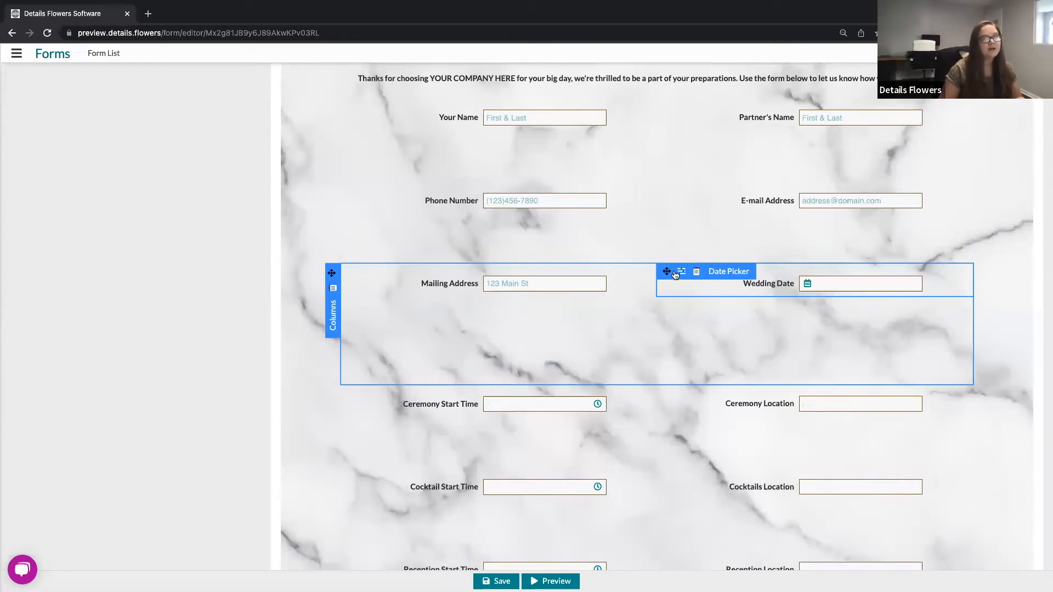
{"action": "left_click", "coordinate": [682, 273]}
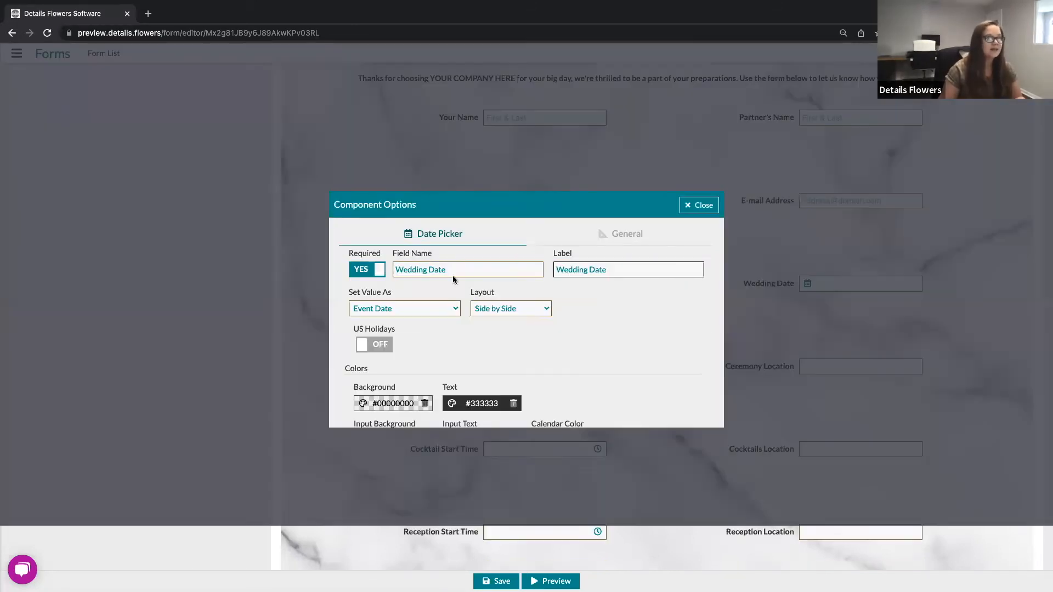
{"action": "left_click", "coordinate": [429, 309]}
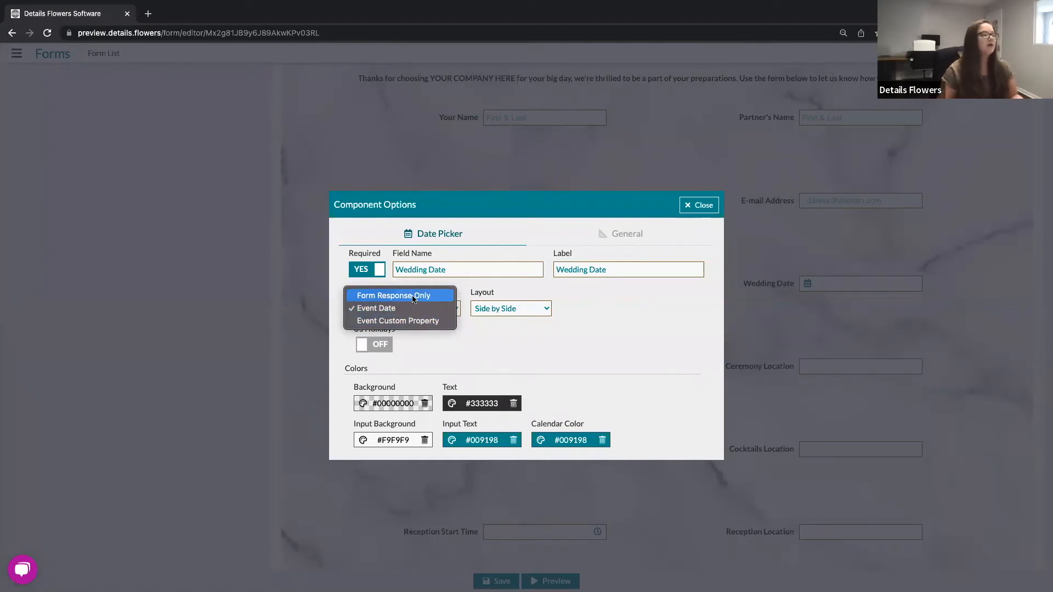
{"action": "left_click", "coordinate": [387, 313]}
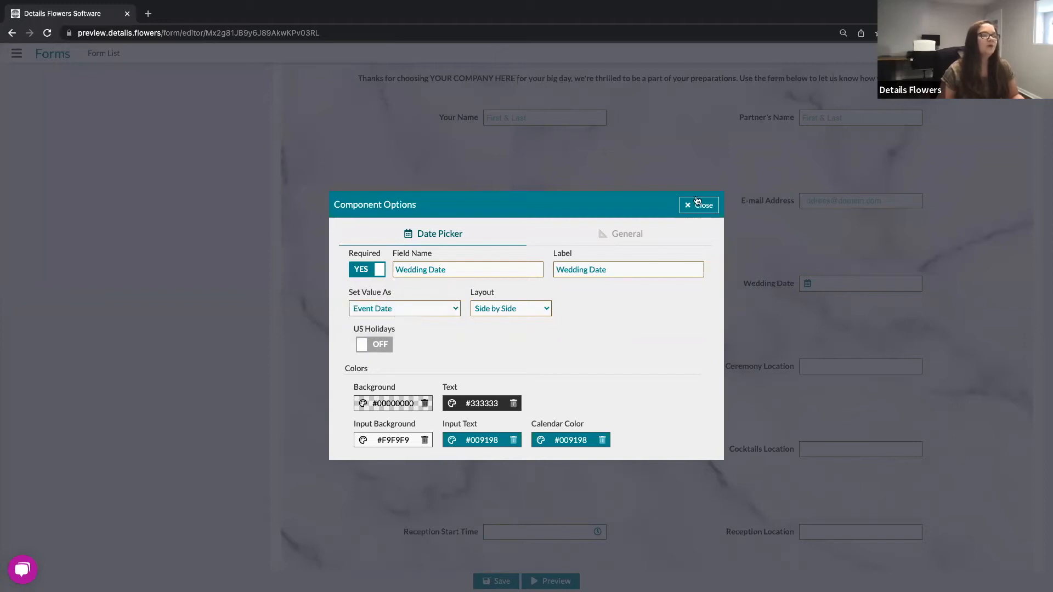
{"action": "left_click", "coordinate": [695, 206]}
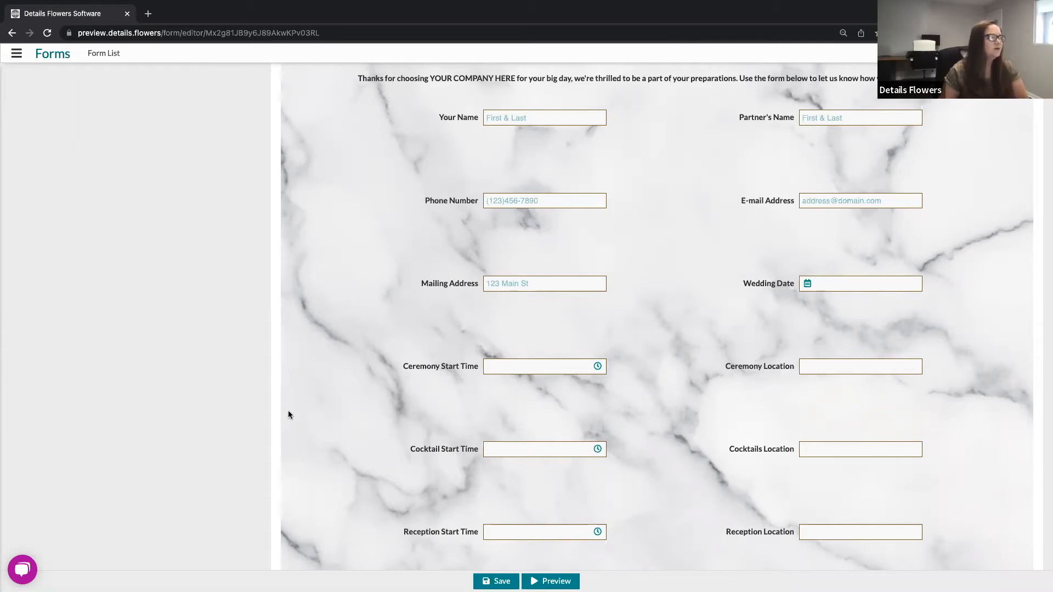
Step: Scroll to the bottom of the page, open the Add New element chooser to review component types, then close it
{"action": "mouse_move", "coordinate": [452, 357]}
{"action": "mouse_move", "coordinate": [595, 391]}
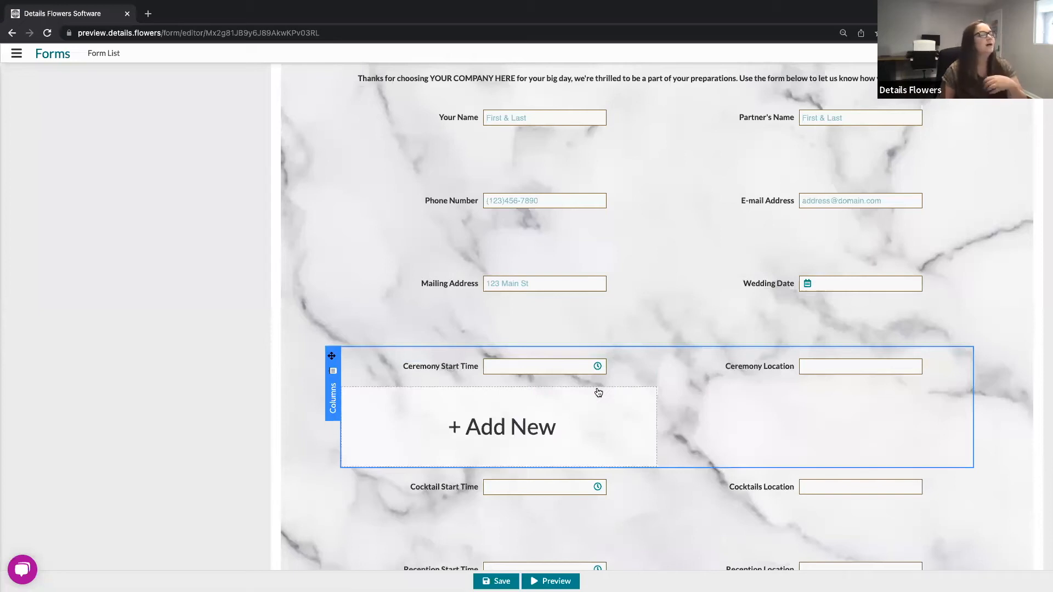
{"action": "scroll", "coordinate": [598, 393], "scroll_direction": "down", "scroll_amount": 5}
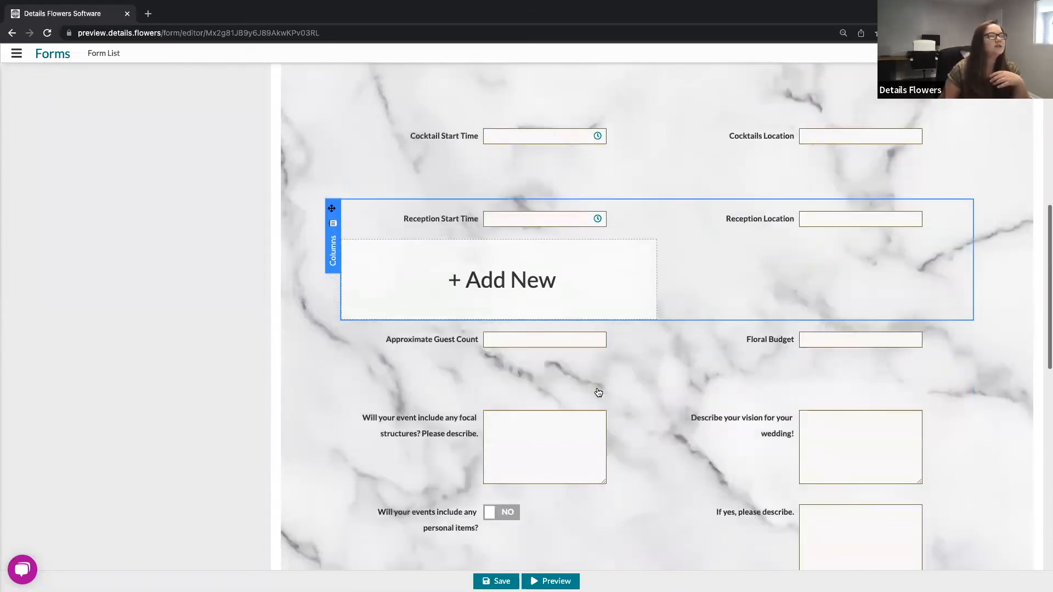
{"action": "scroll", "coordinate": [599, 392], "scroll_direction": "down", "scroll_amount": 8}
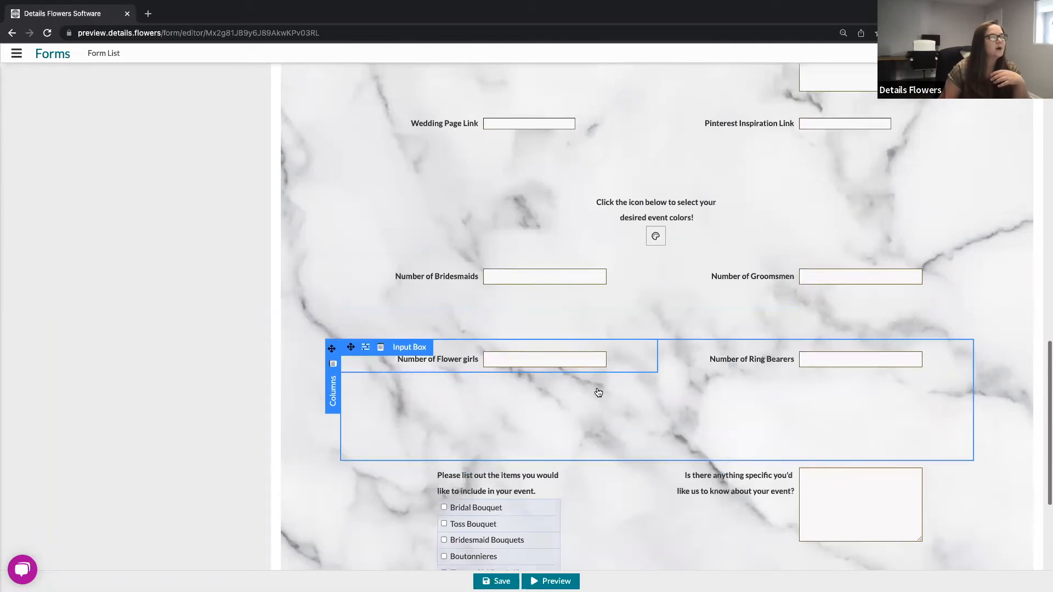
{"action": "scroll", "coordinate": [599, 393], "scroll_direction": "down", "scroll_amount": 3}
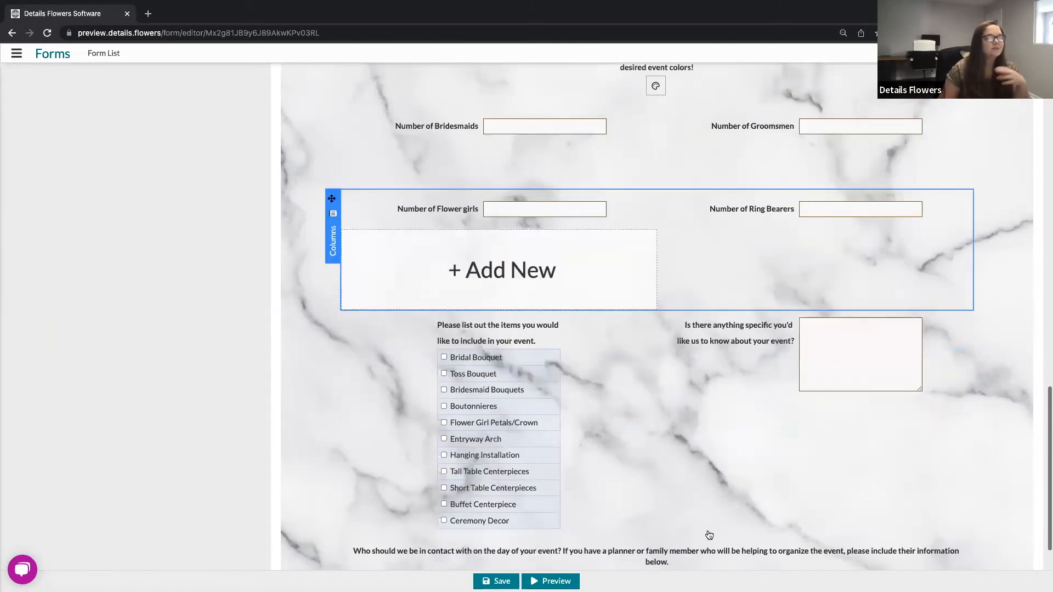
{"action": "scroll", "coordinate": [710, 535], "scroll_direction": "down", "scroll_amount": 2}
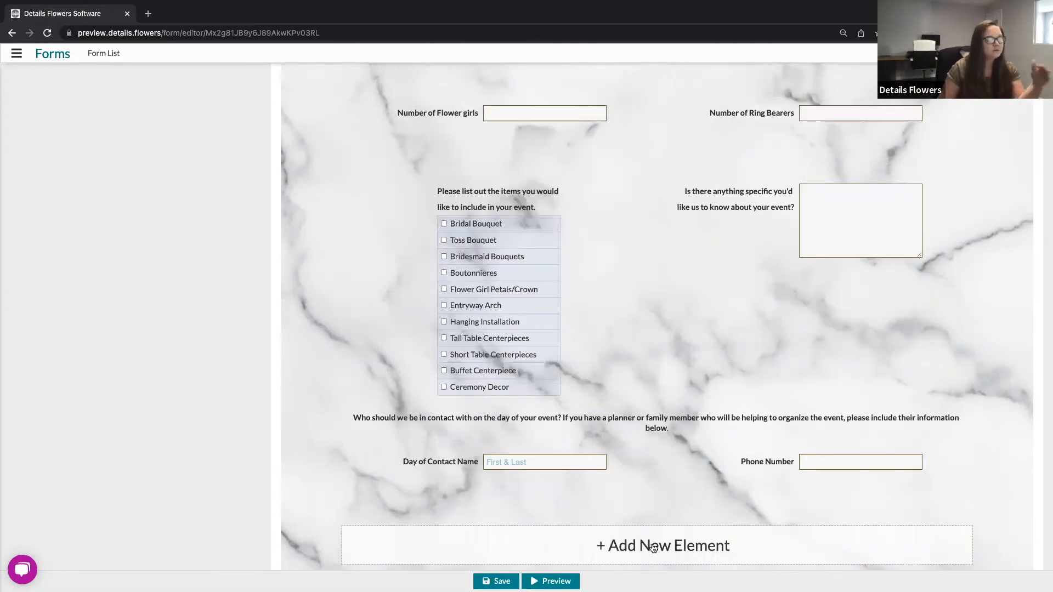
{"action": "left_click", "coordinate": [654, 549]}
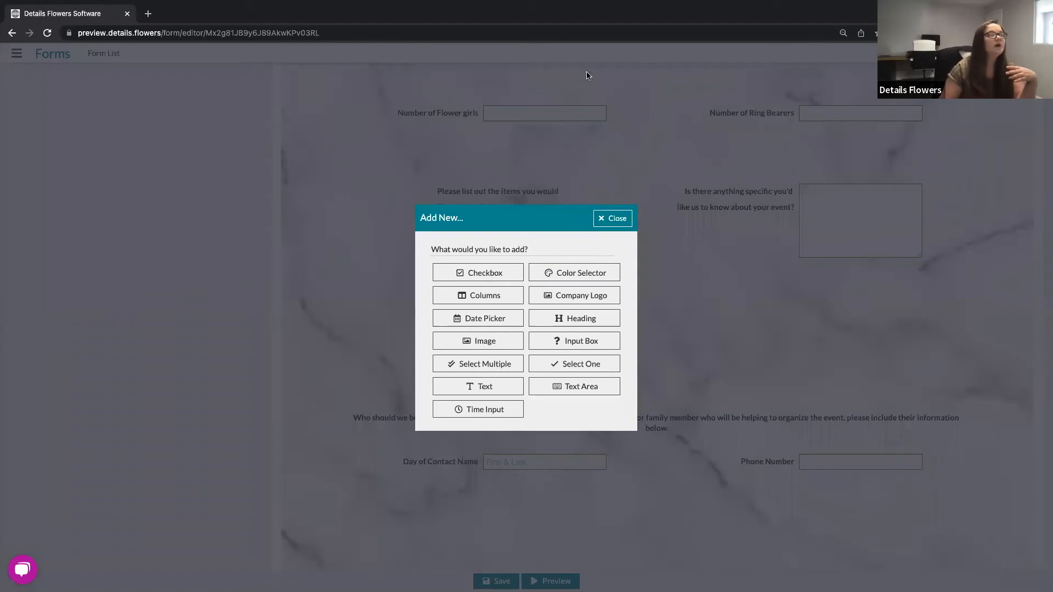
{"action": "left_click", "coordinate": [609, 219]}
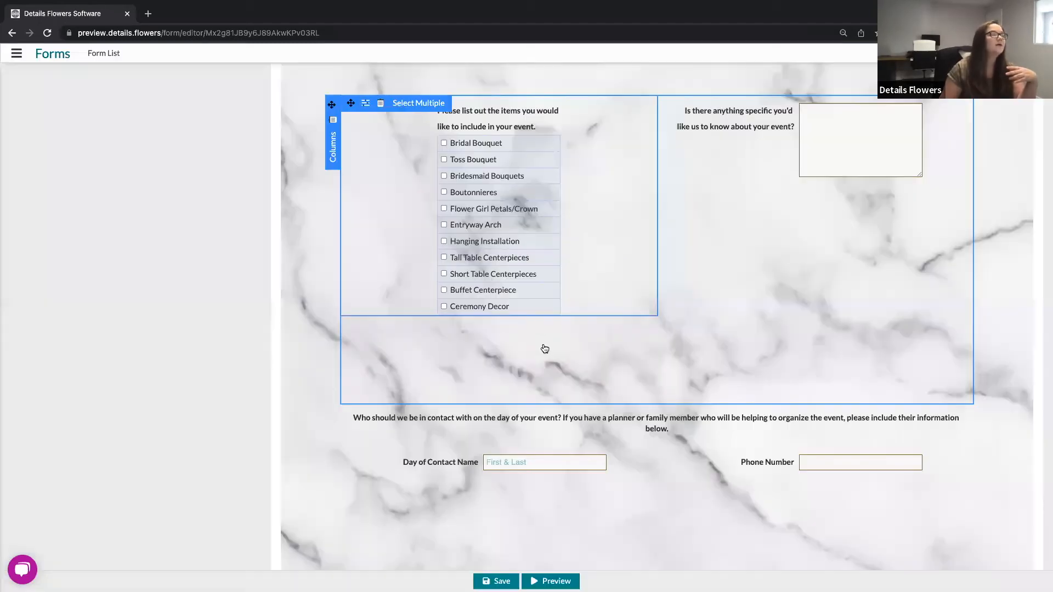
Step: Scroll back through the form fields and open the Add New element chooser at the bottom of the page again
{"action": "scroll", "coordinate": [545, 349], "scroll_direction": "up", "scroll_amount": 7}
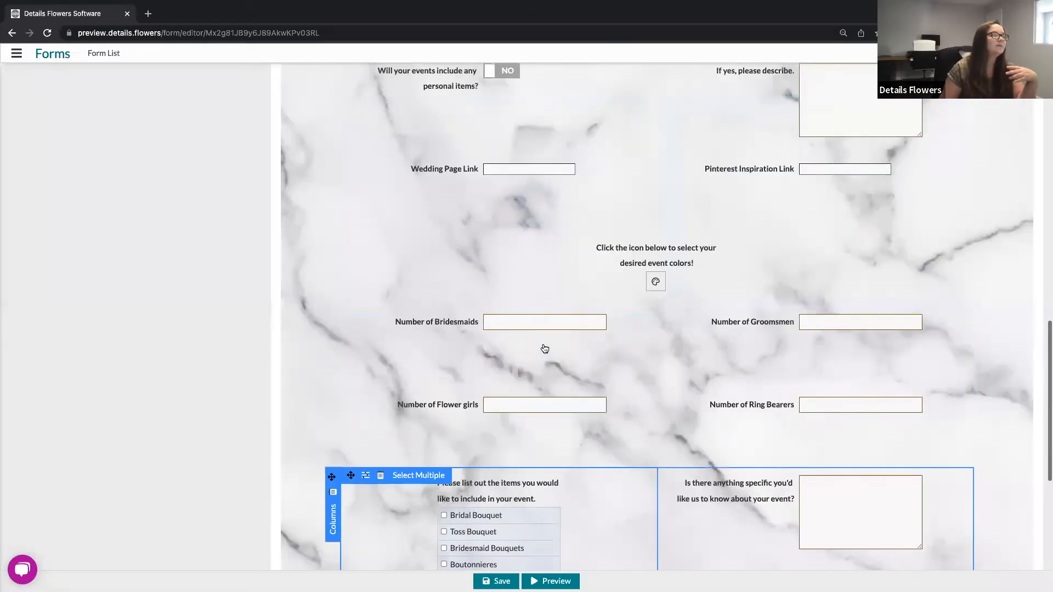
{"action": "scroll", "coordinate": [440, 411], "scroll_direction": "up", "scroll_amount": 1}
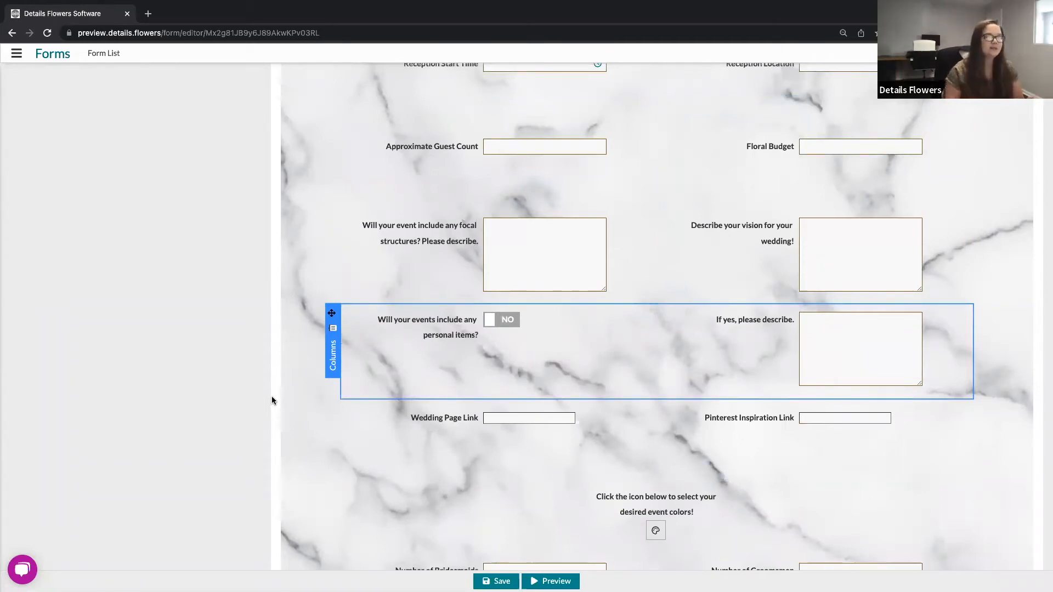
{"action": "scroll", "coordinate": [384, 429], "scroll_direction": "down", "scroll_amount": 3}
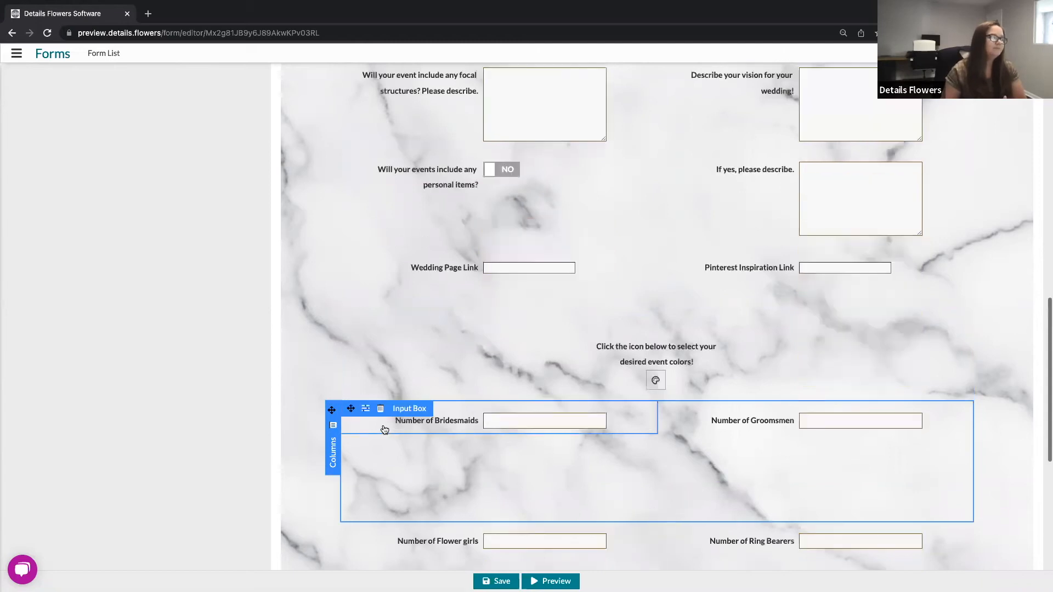
{"action": "scroll", "coordinate": [384, 429], "scroll_direction": "down", "scroll_amount": 9}
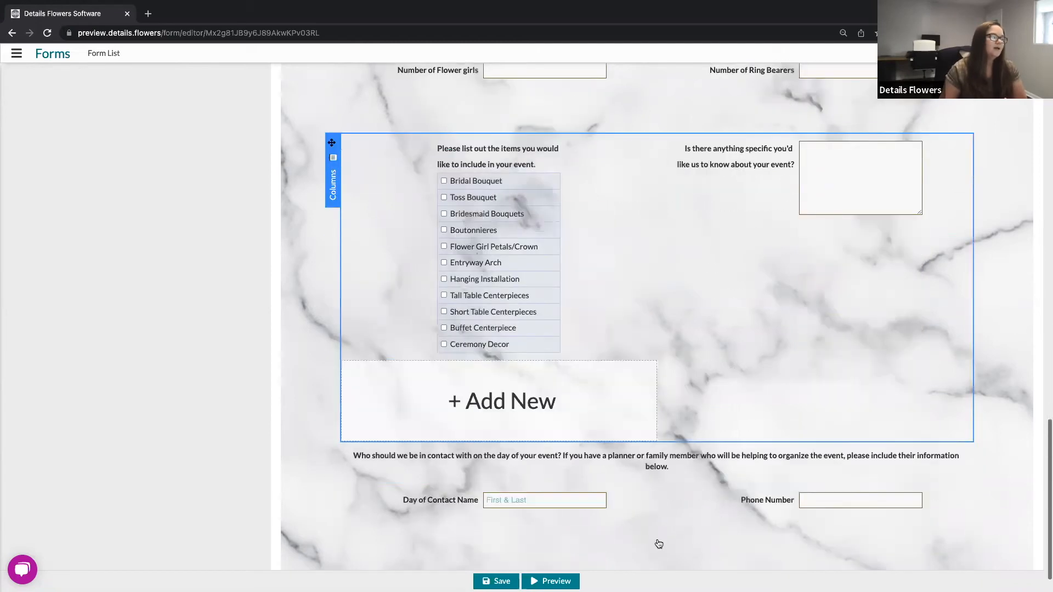
{"action": "left_click", "coordinate": [659, 543]}
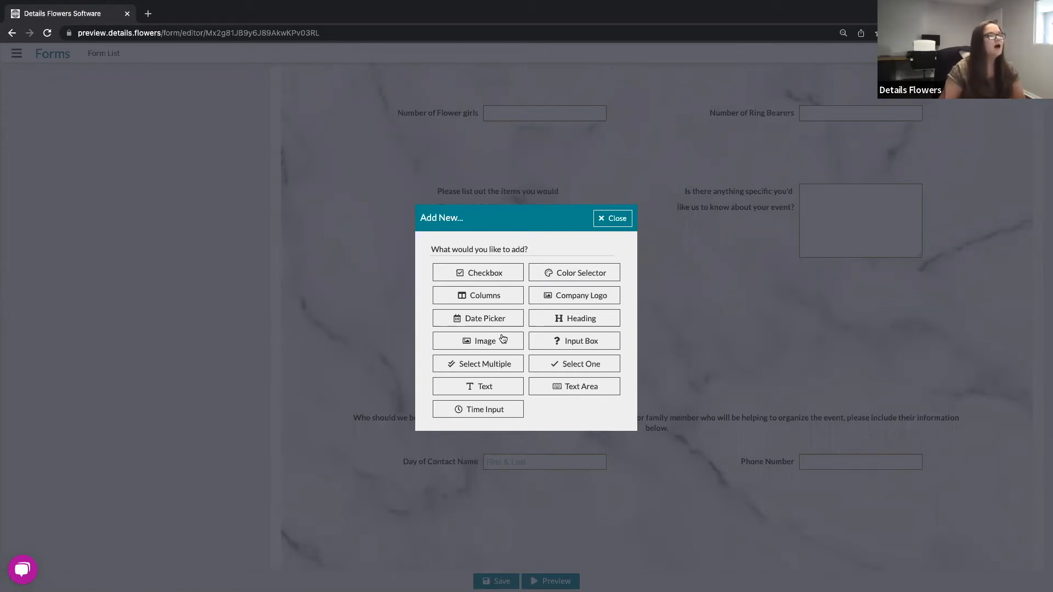
{"action": "key", "text": "Escape"}
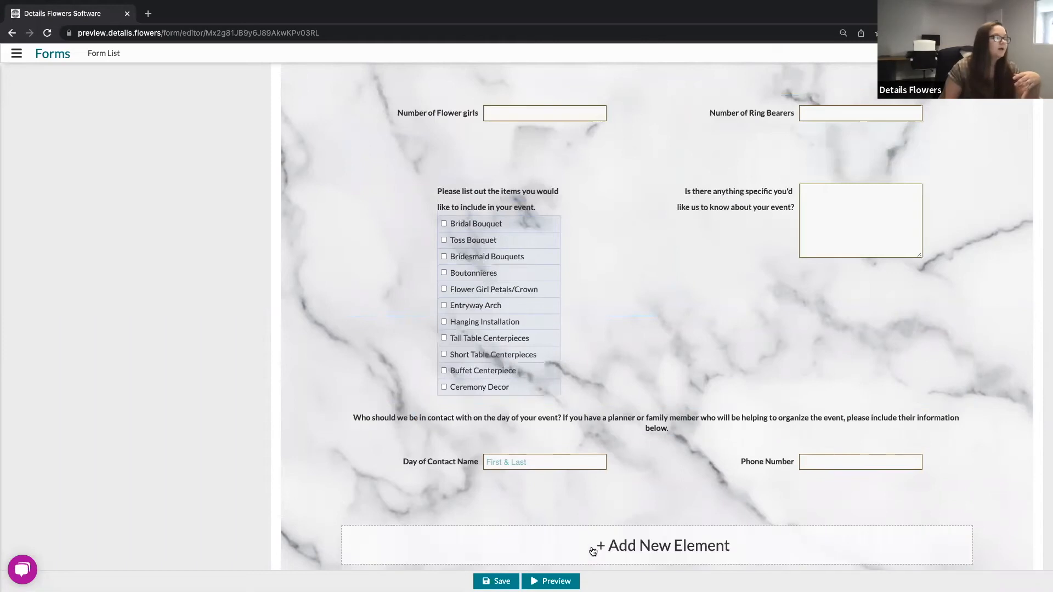
{"action": "left_click", "coordinate": [594, 551]}
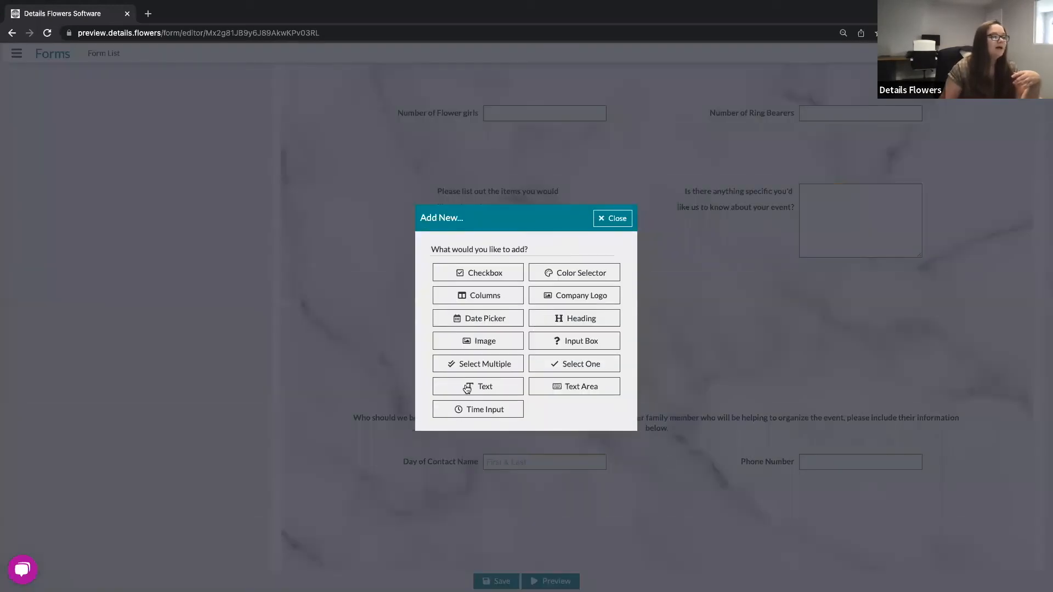
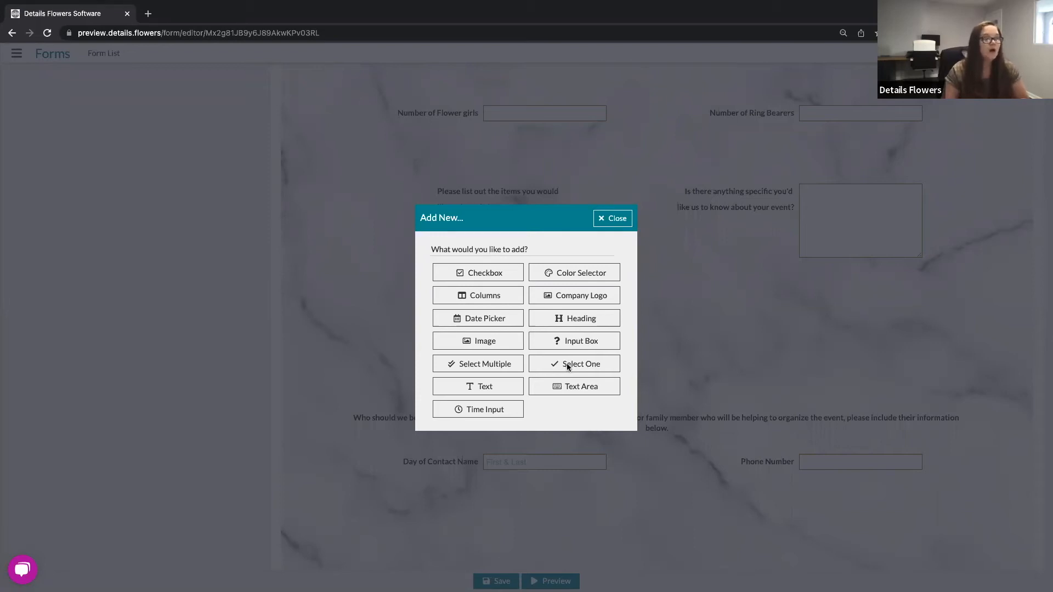
Step: Close the element chooser, reopen it from the empty column slot to review the component types, and close it again
{"action": "left_click", "coordinate": [613, 218]}
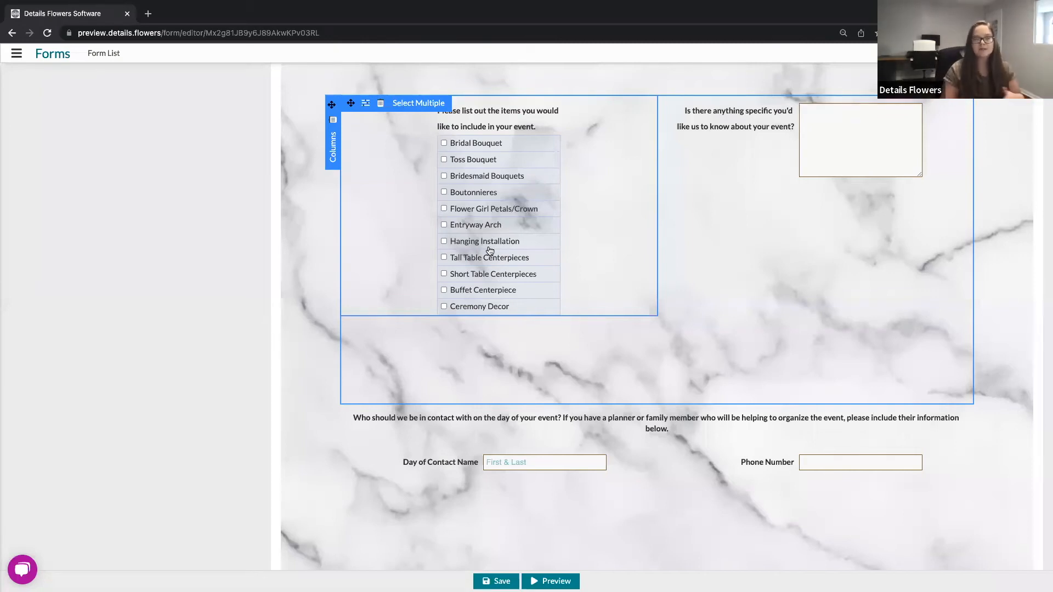
{"action": "left_click", "coordinate": [639, 540]}
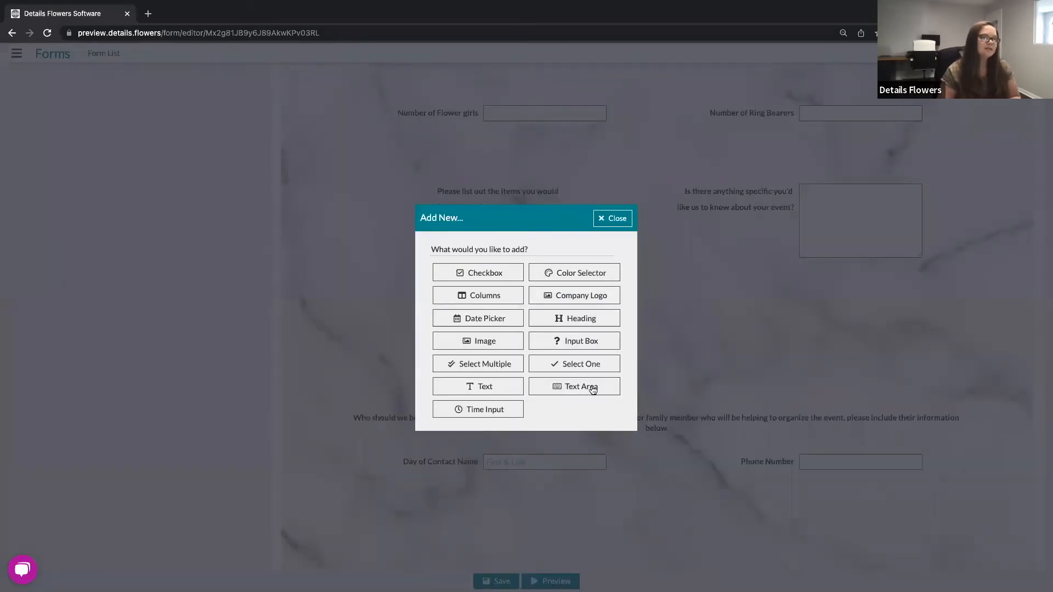
{"action": "left_click", "coordinate": [615, 219]}
{"action": "mouse_move", "coordinate": [784, 213]}
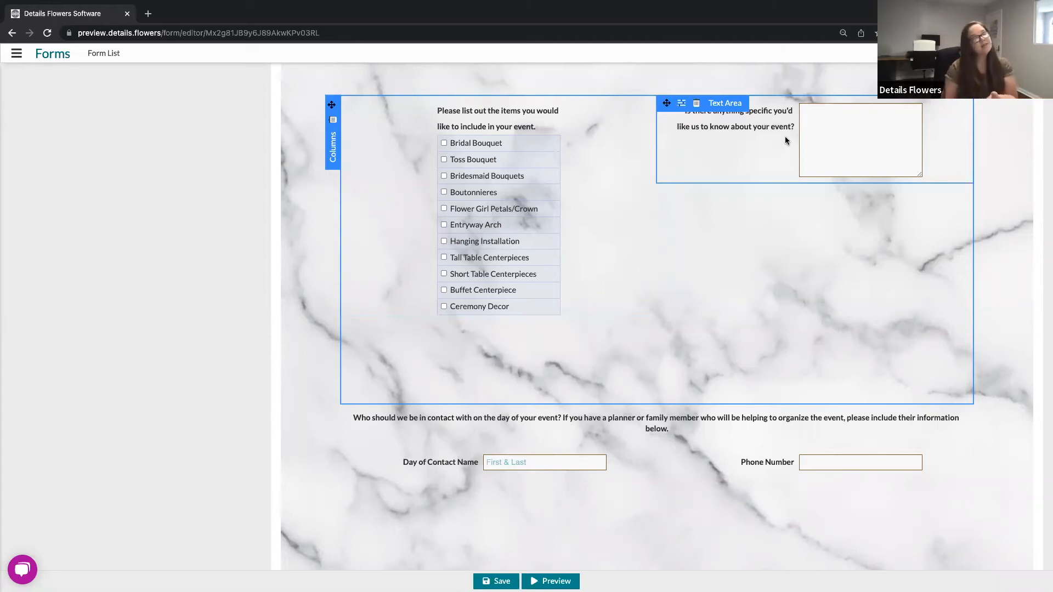
{"action": "left_click", "coordinate": [697, 104]}
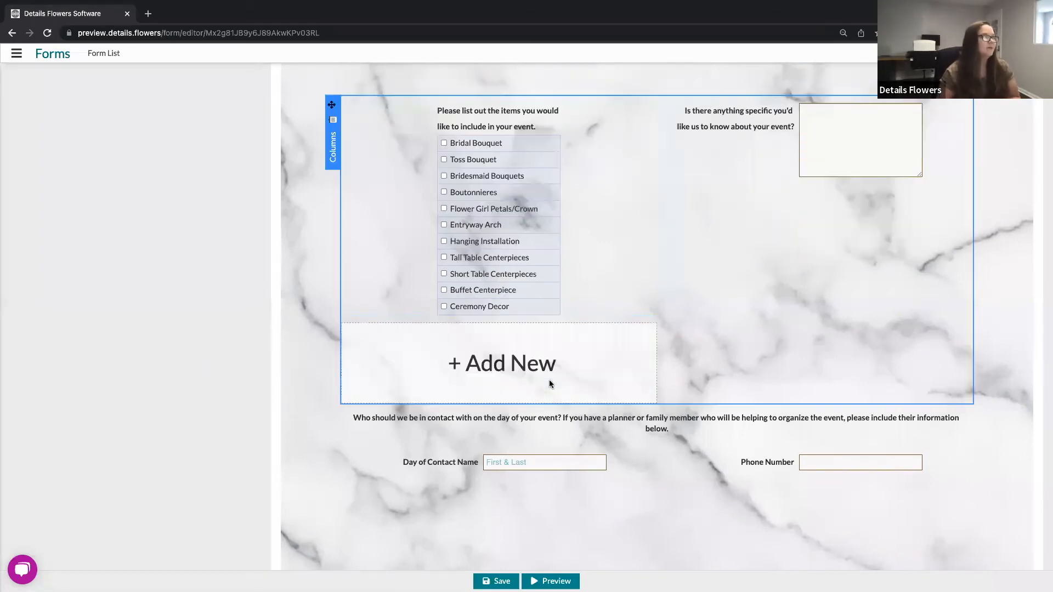
Step: Open the Cocktail Start Time input's component options and review its field name, label, Layout choices and General settings, then close them
{"action": "scroll", "coordinate": [550, 380], "scroll_direction": "up", "scroll_amount": 3}
{"action": "scroll", "coordinate": [548, 380], "scroll_direction": "up", "scroll_amount": 15}
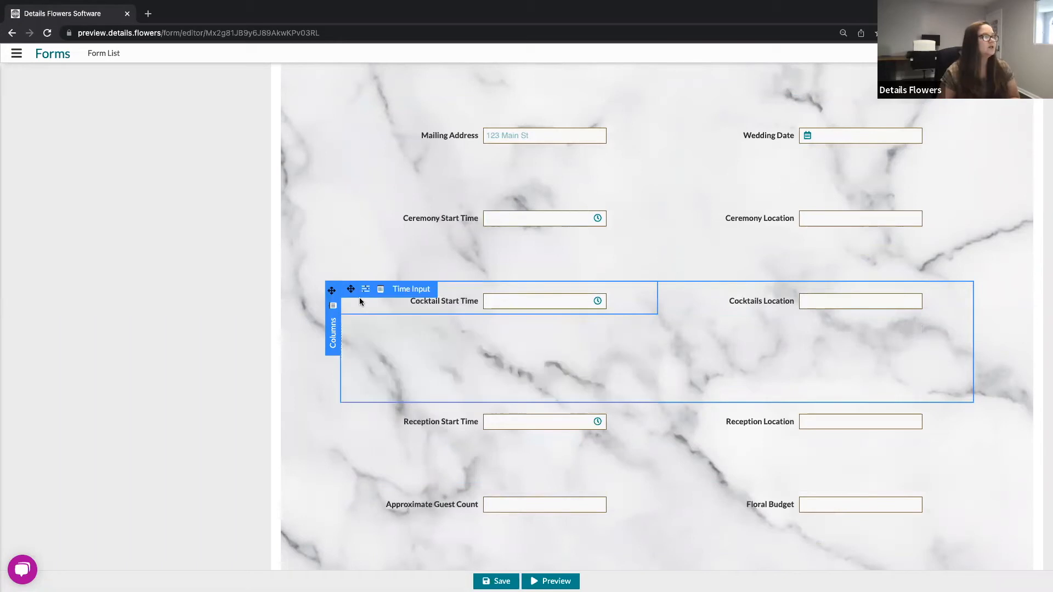
{"action": "left_click", "coordinate": [365, 290]}
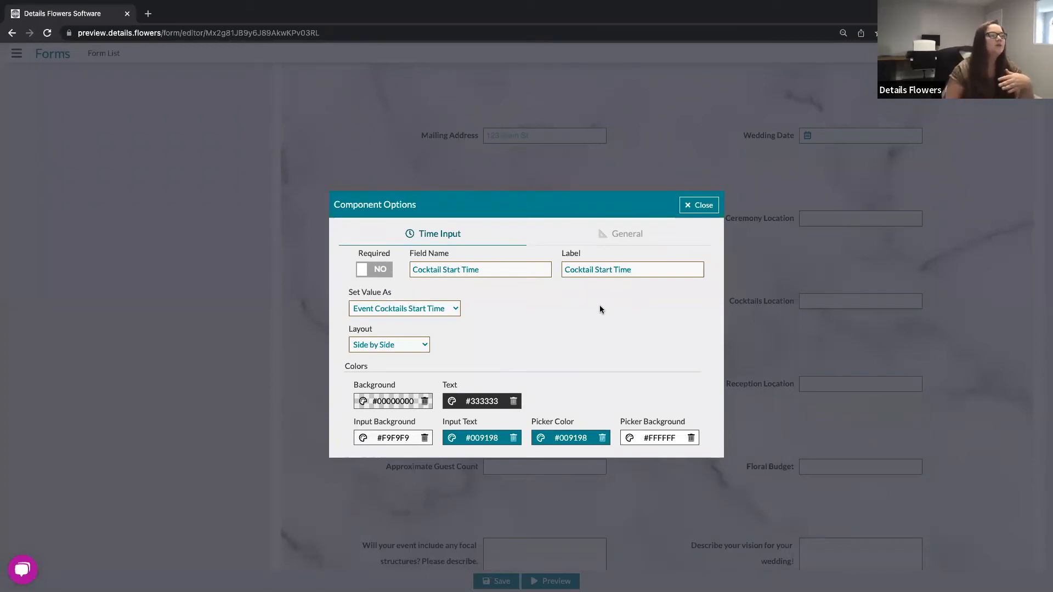
{"action": "left_click_drag", "start_coordinate": [531, 269], "coordinate": [407, 273]}
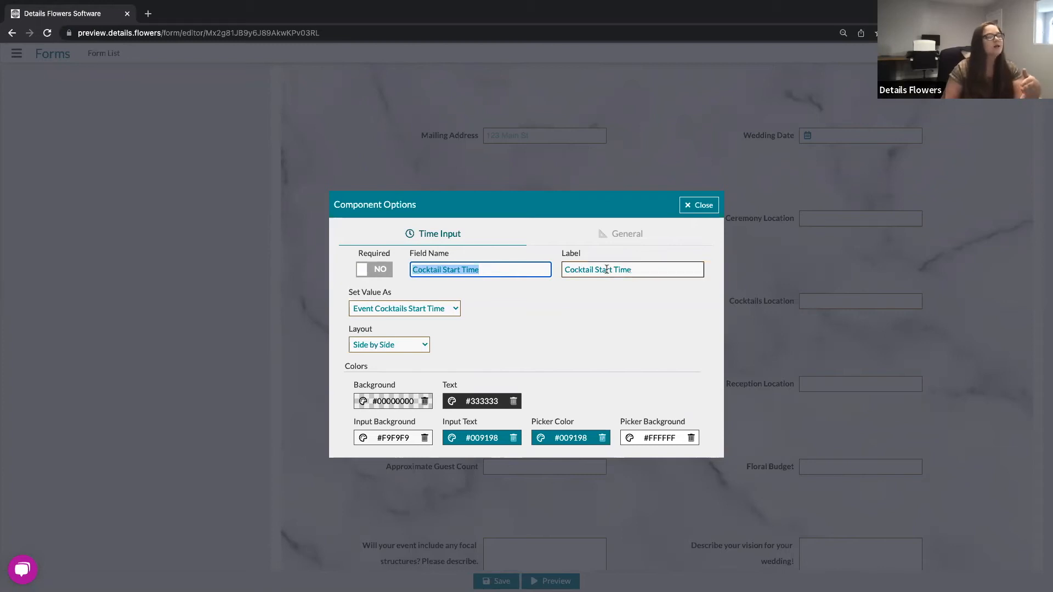
{"action": "key", "text": "Tab"}
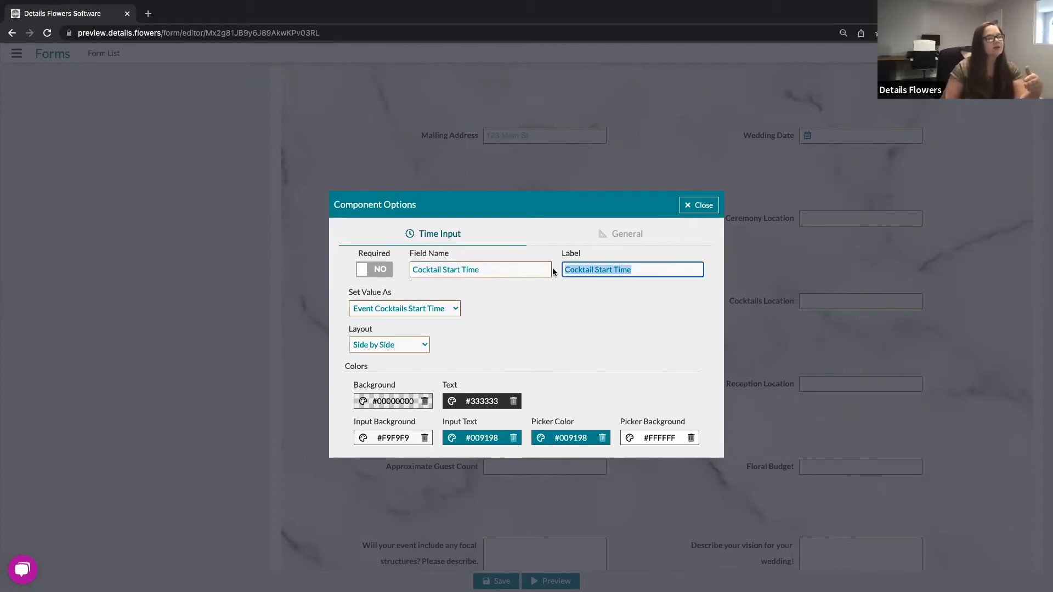
{"action": "left_click", "coordinate": [550, 302]}
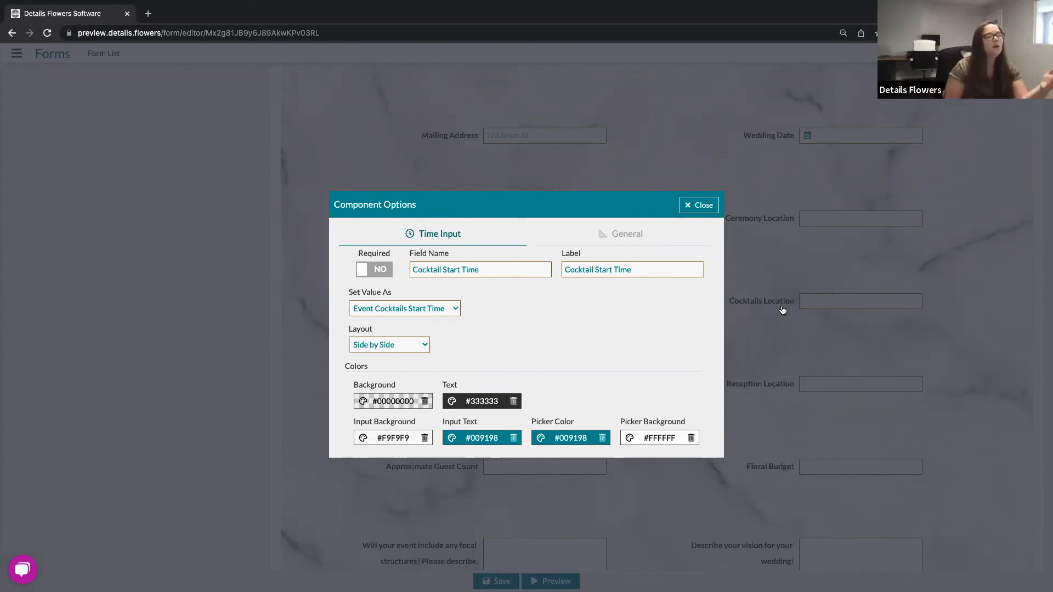
{"action": "left_click", "coordinate": [422, 345]}
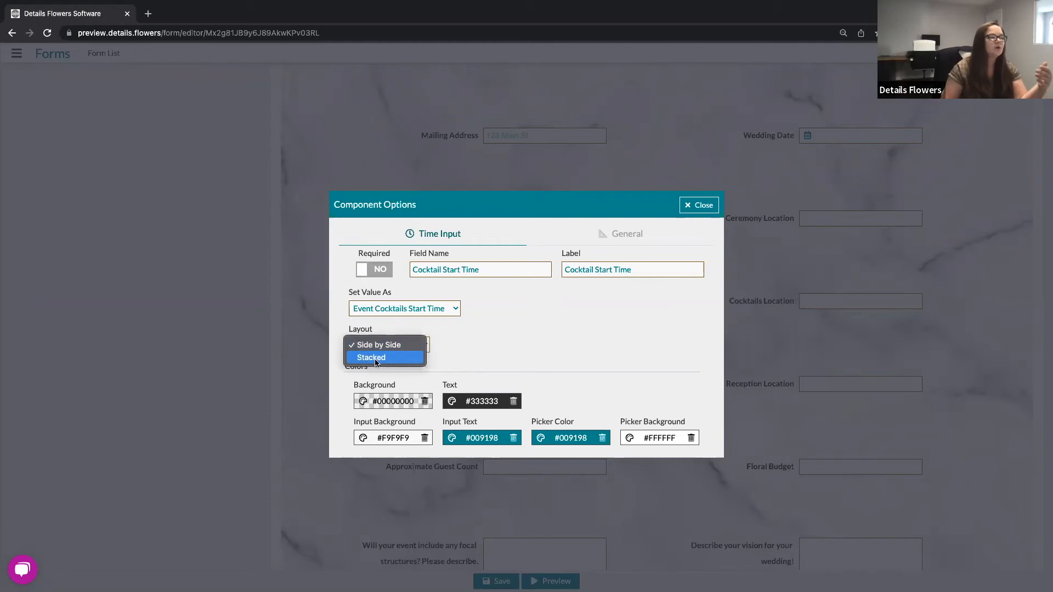
{"action": "left_click", "coordinate": [525, 332]}
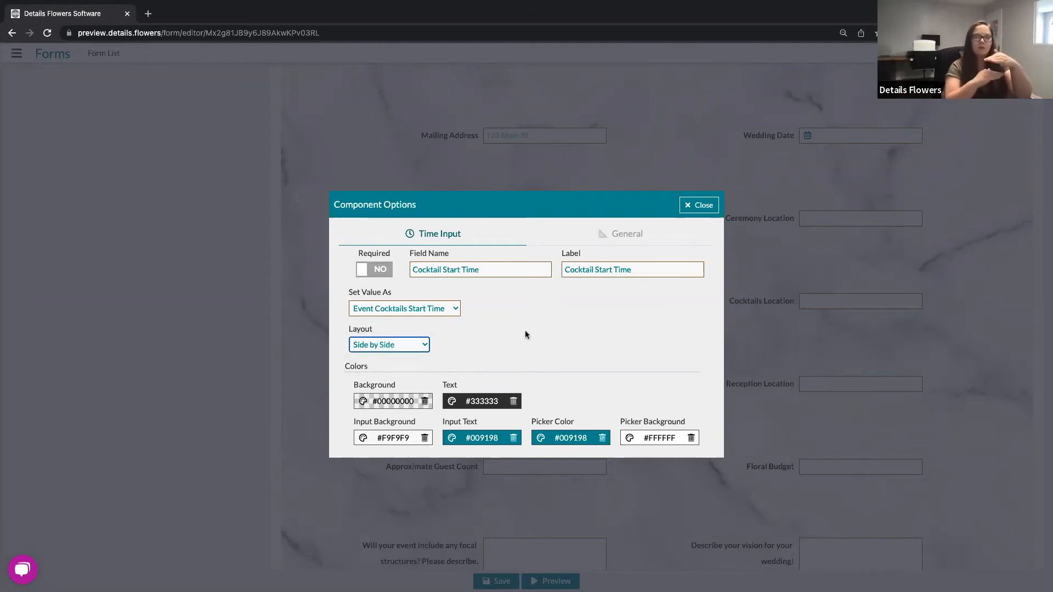
{"action": "left_click", "coordinate": [561, 282]}
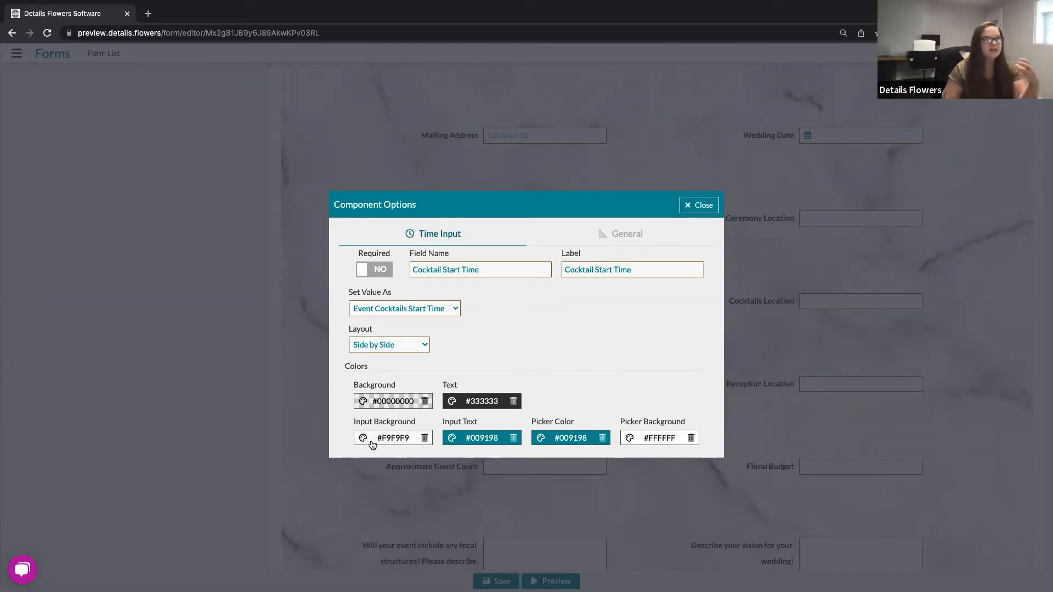
{"action": "left_click", "coordinate": [625, 236]}
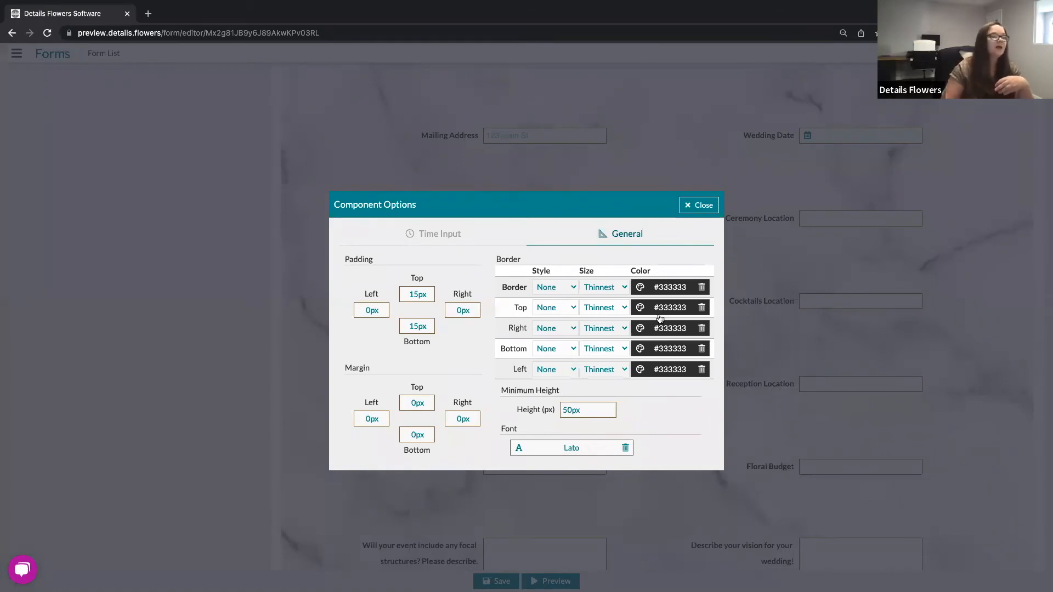
{"action": "key", "text": "Escape"}
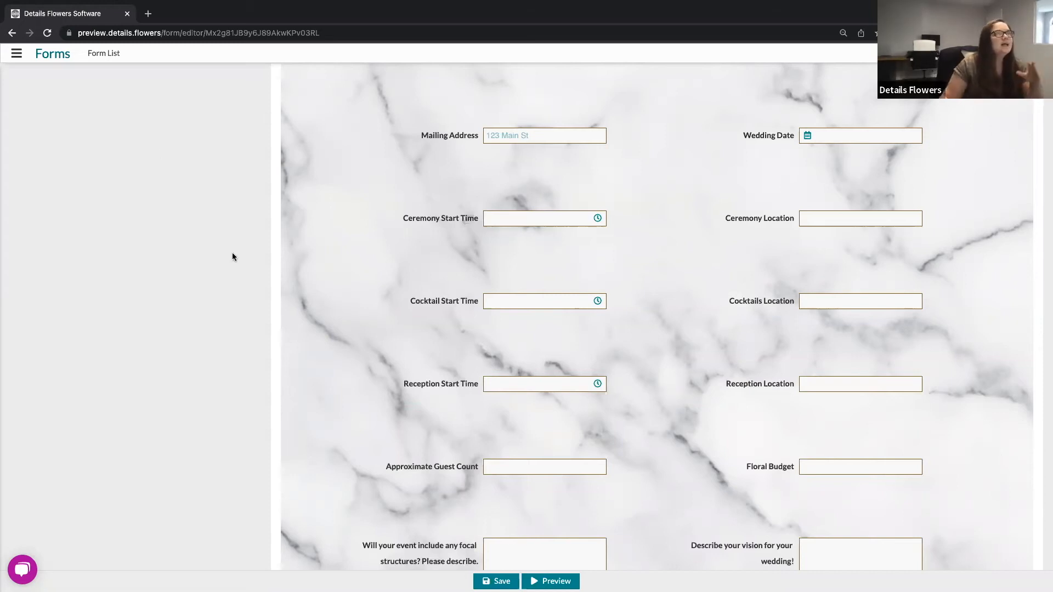
Step: Return to the top of the form, open the Your Name input box's options, review its Set Value As list, and close the options
{"action": "mouse_move", "coordinate": [453, 247]}
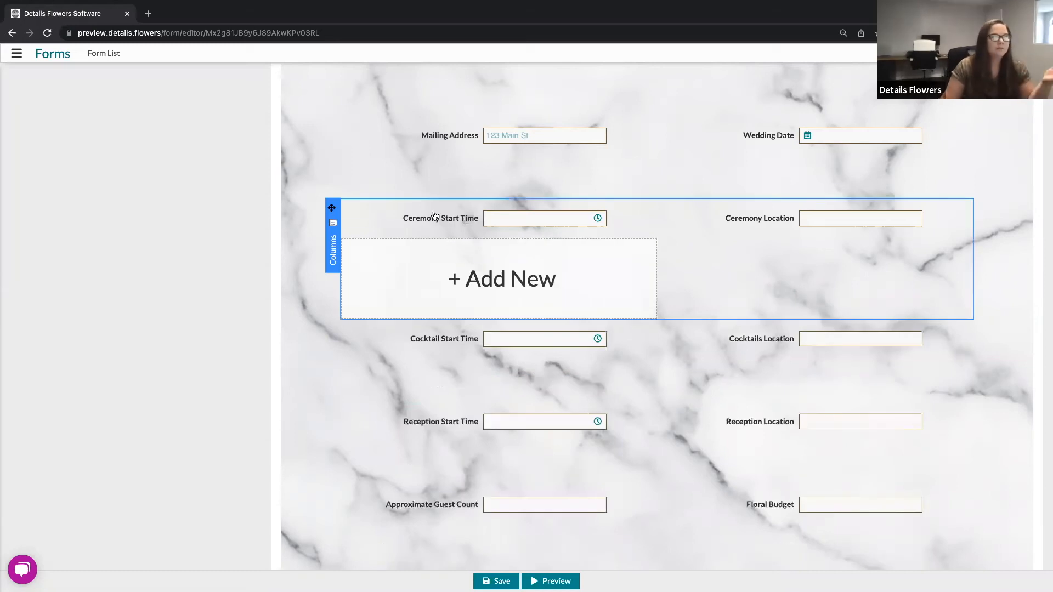
{"action": "mouse_move", "coordinate": [367, 211]}
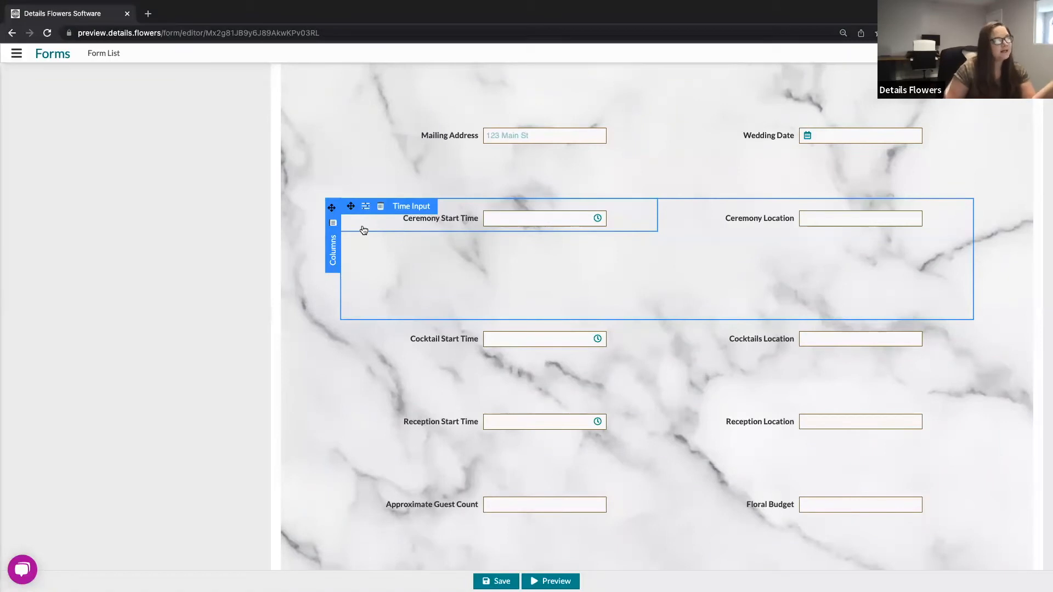
{"action": "scroll", "coordinate": [444, 324], "scroll_direction": "down", "scroll_amount": 9}
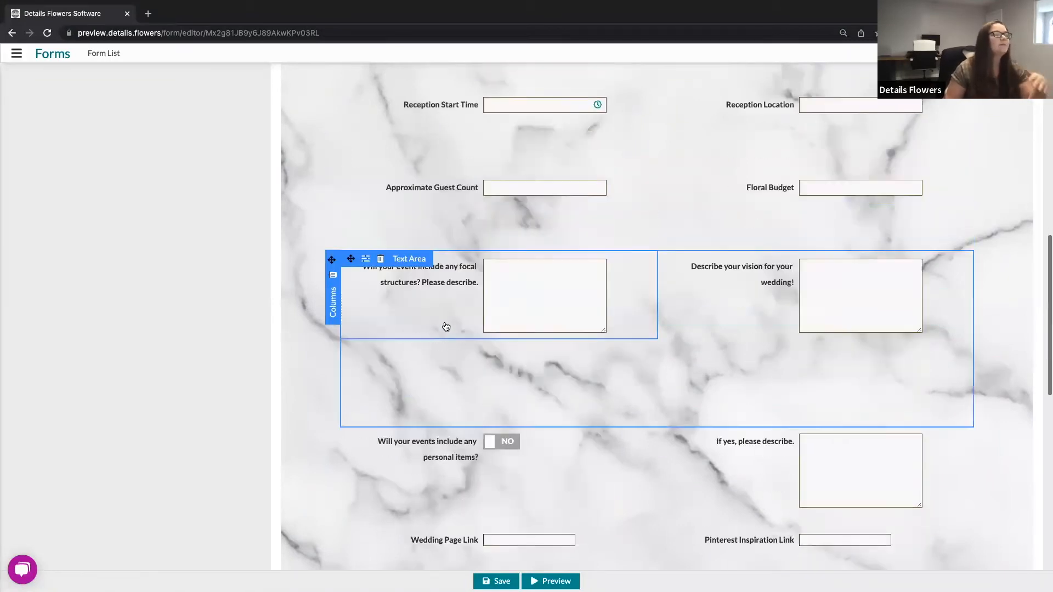
{"action": "scroll", "coordinate": [446, 327], "scroll_direction": "down", "scroll_amount": 8}
{"action": "scroll", "coordinate": [446, 324], "scroll_direction": "up", "scroll_amount": 3}
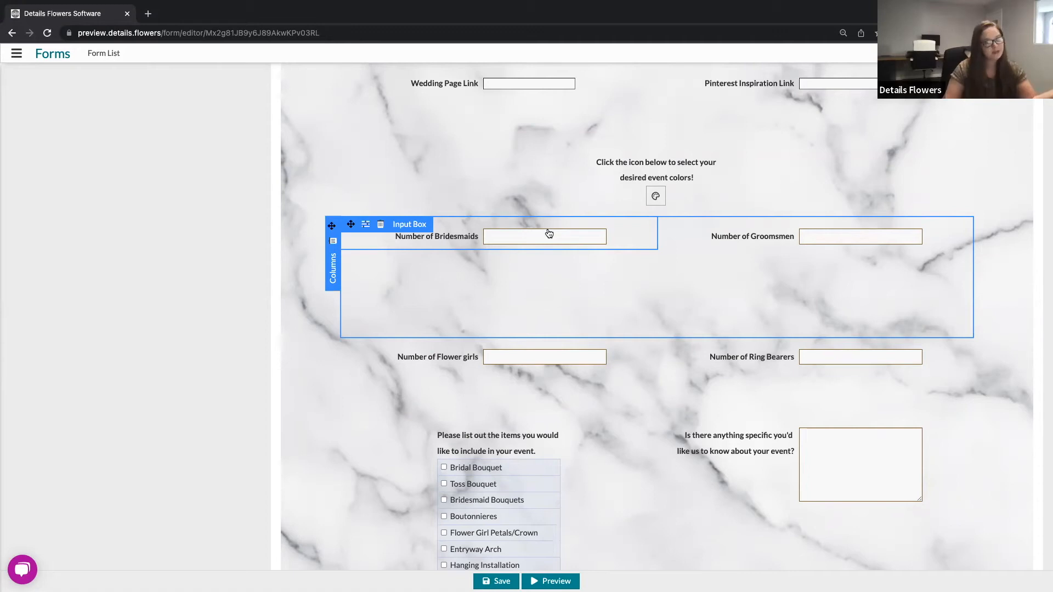
{"action": "scroll", "coordinate": [512, 235], "scroll_direction": "up", "scroll_amount": 5}
{"action": "scroll", "coordinate": [512, 234], "scroll_direction": "up", "scroll_amount": 7}
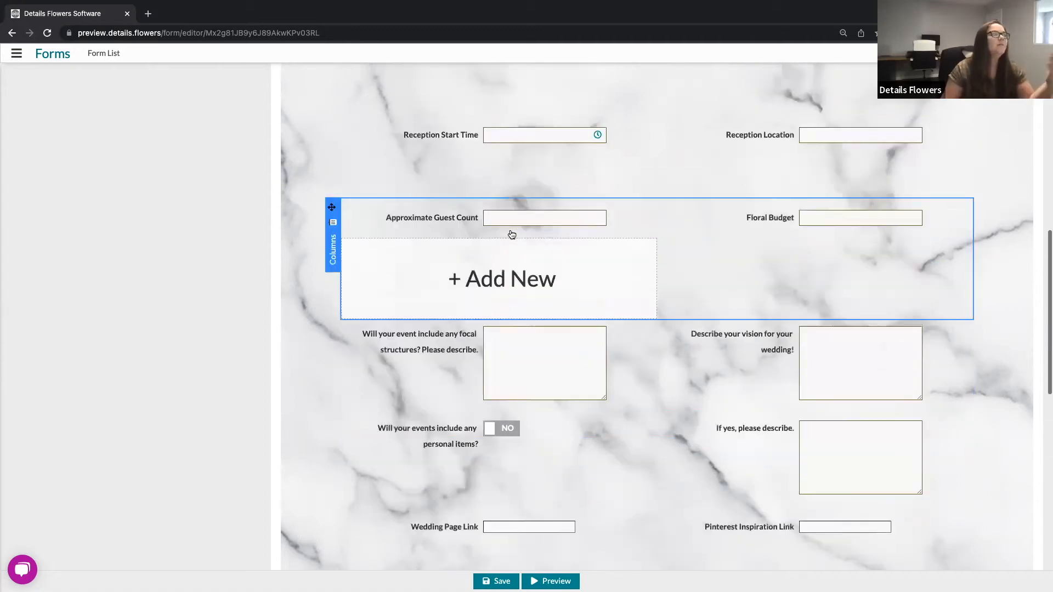
{"action": "scroll", "coordinate": [512, 234], "scroll_direction": "up", "scroll_amount": 9}
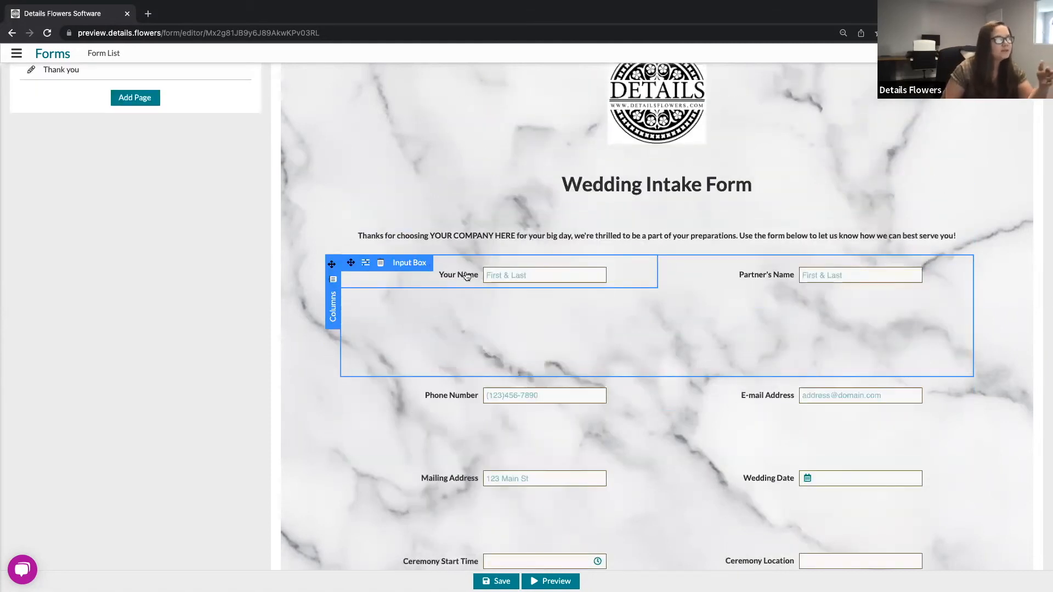
{"action": "left_click", "coordinate": [366, 265]}
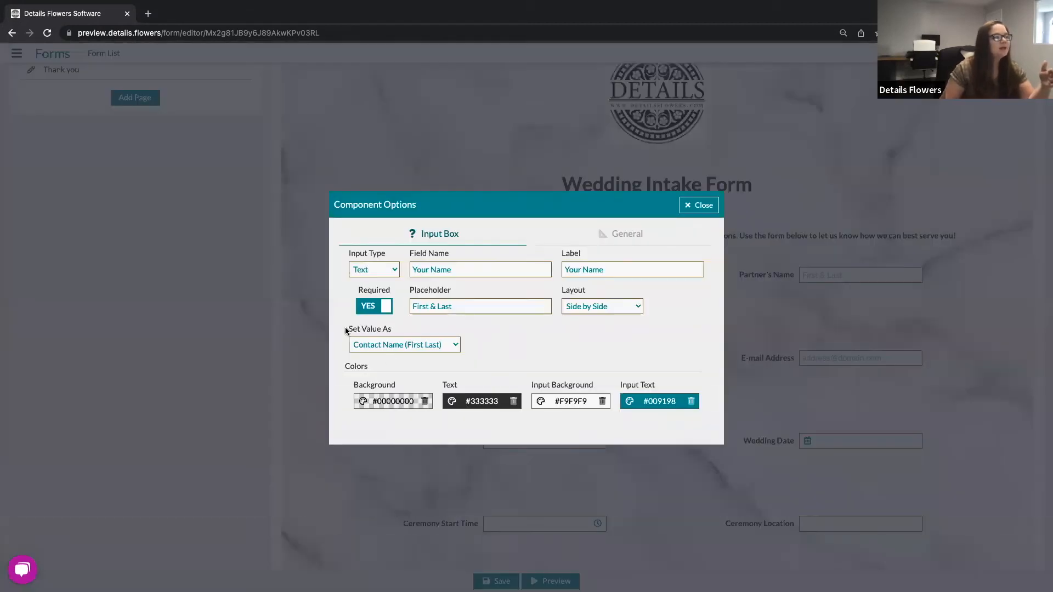
{"action": "triple_click", "coordinate": [347, 331]}
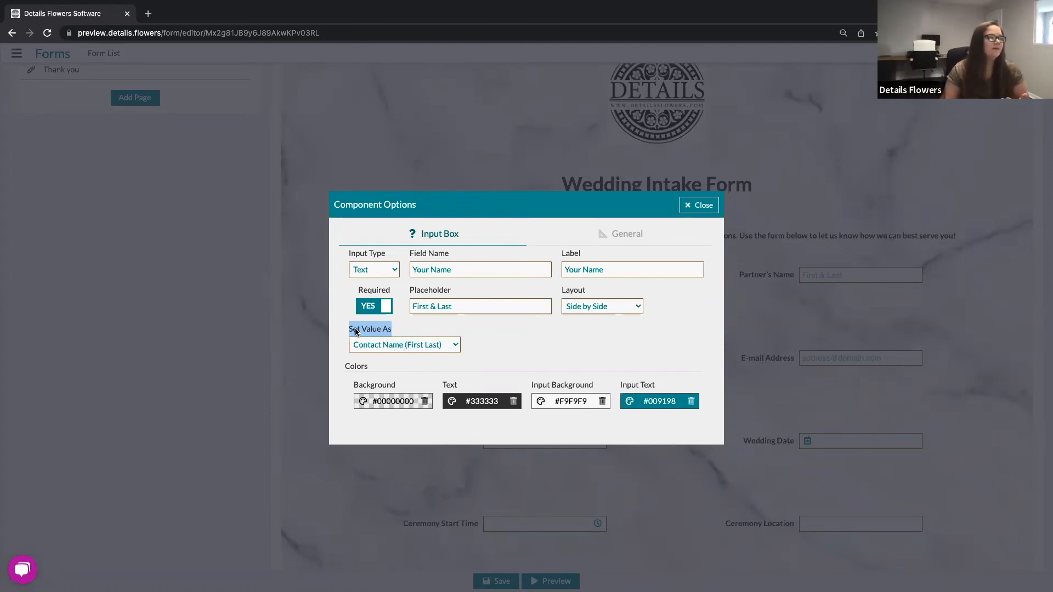
{"action": "left_click", "coordinate": [422, 346]}
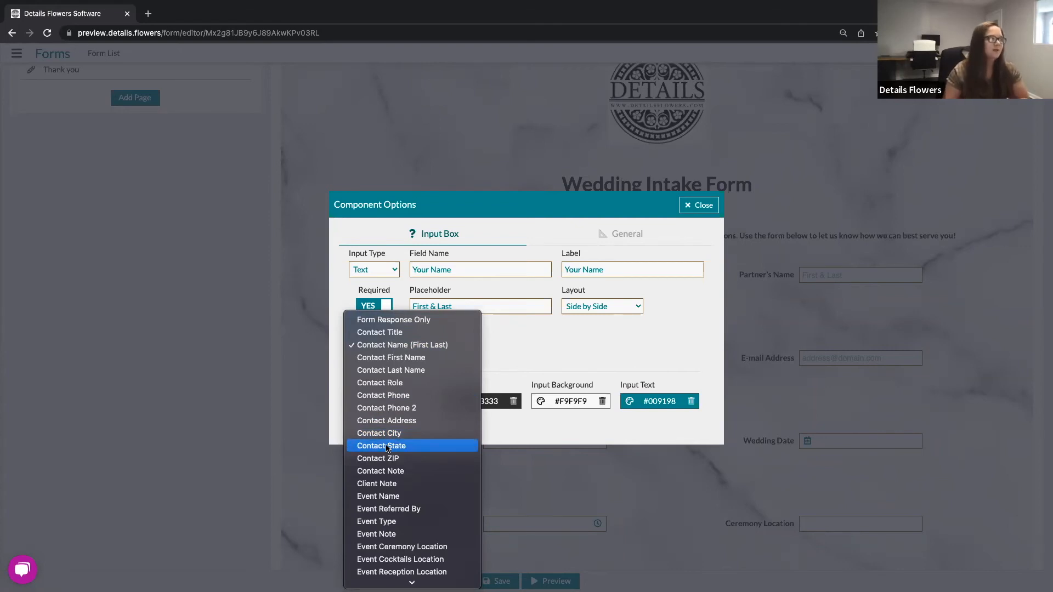
{"action": "left_click", "coordinate": [574, 349]}
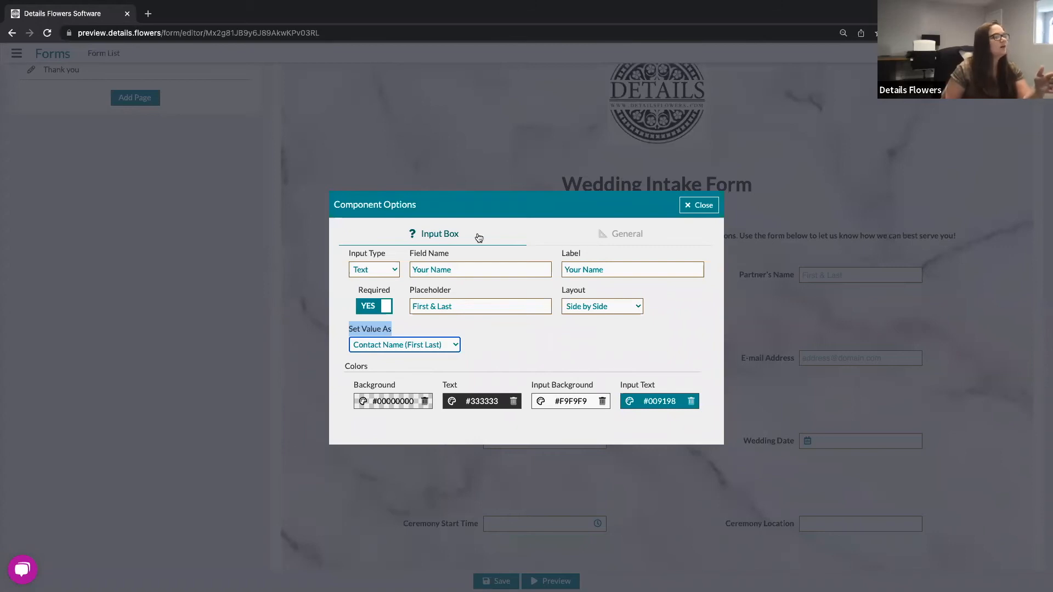
{"action": "left_click", "coordinate": [706, 205]}
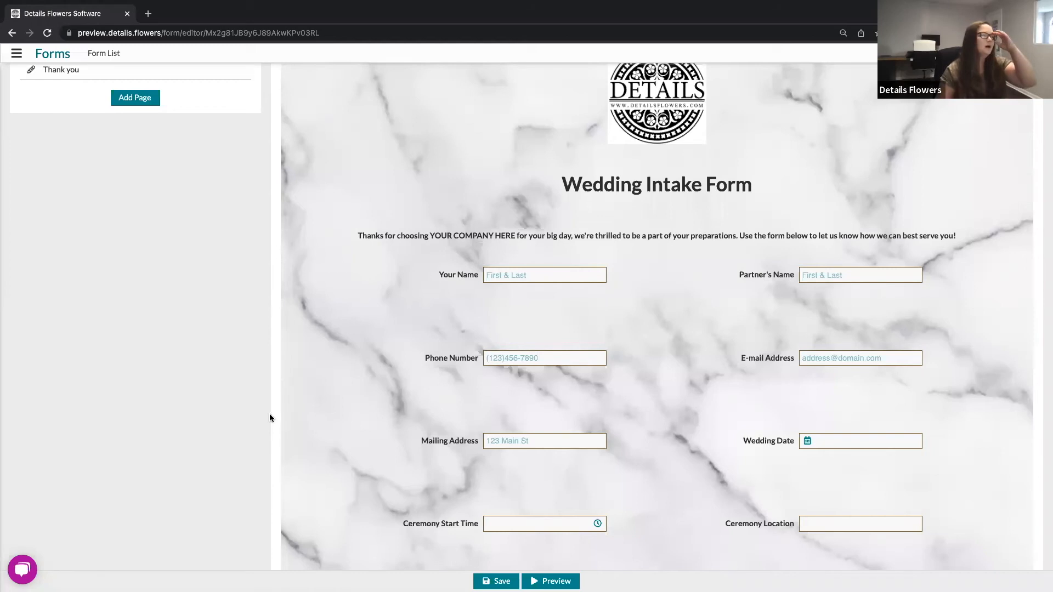
Step: Open Form Defaults, review its General and Component Defaults tabs, then close it without applying settings to existing pages or components
{"action": "mouse_move", "coordinate": [423, 402]}
{"action": "scroll", "coordinate": [423, 402], "scroll_direction": "up", "scroll_amount": 2}
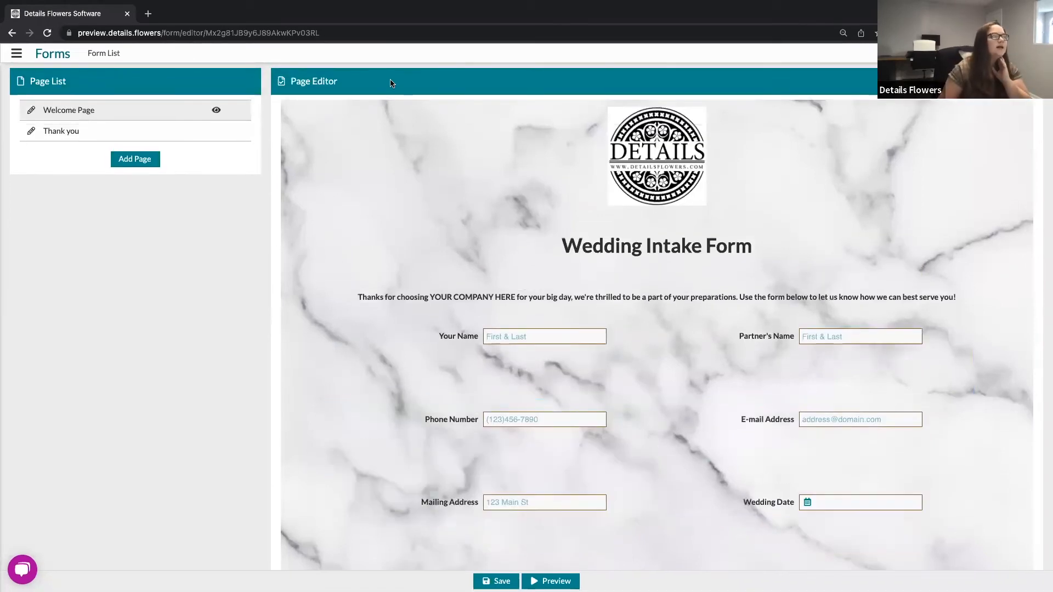
{"action": "mouse_move", "coordinate": [494, 133]}
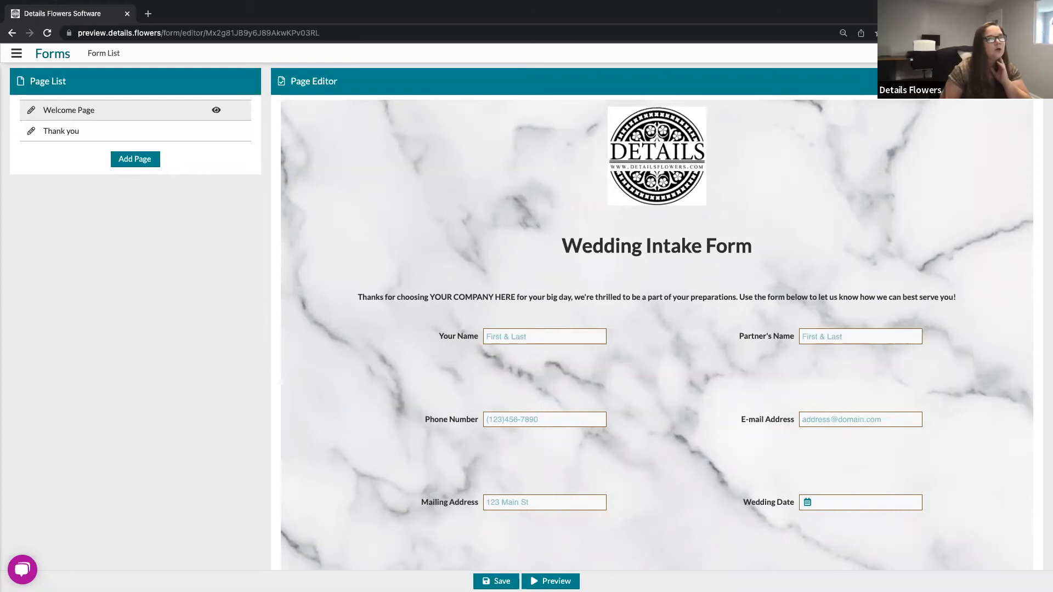
{"action": "left_click", "coordinate": [1027, 81]}
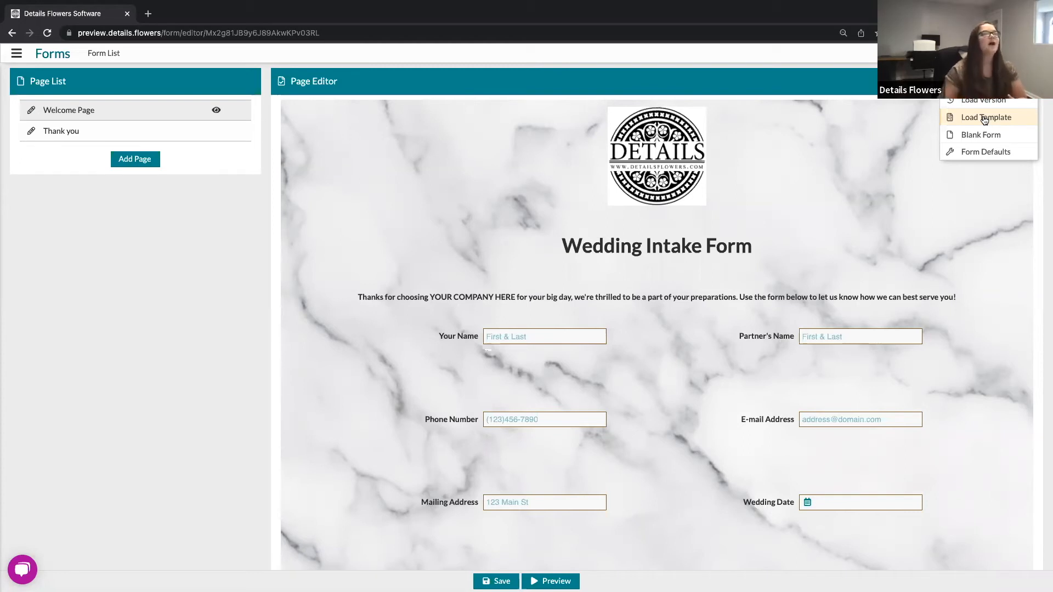
{"action": "left_click", "coordinate": [972, 156]}
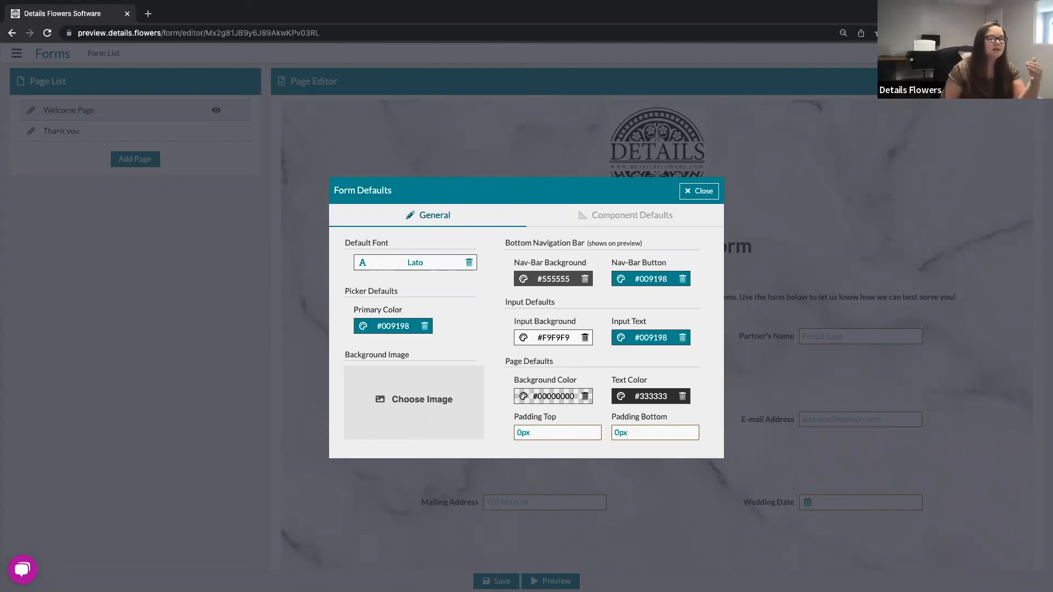
{"action": "left_click", "coordinate": [622, 218]}
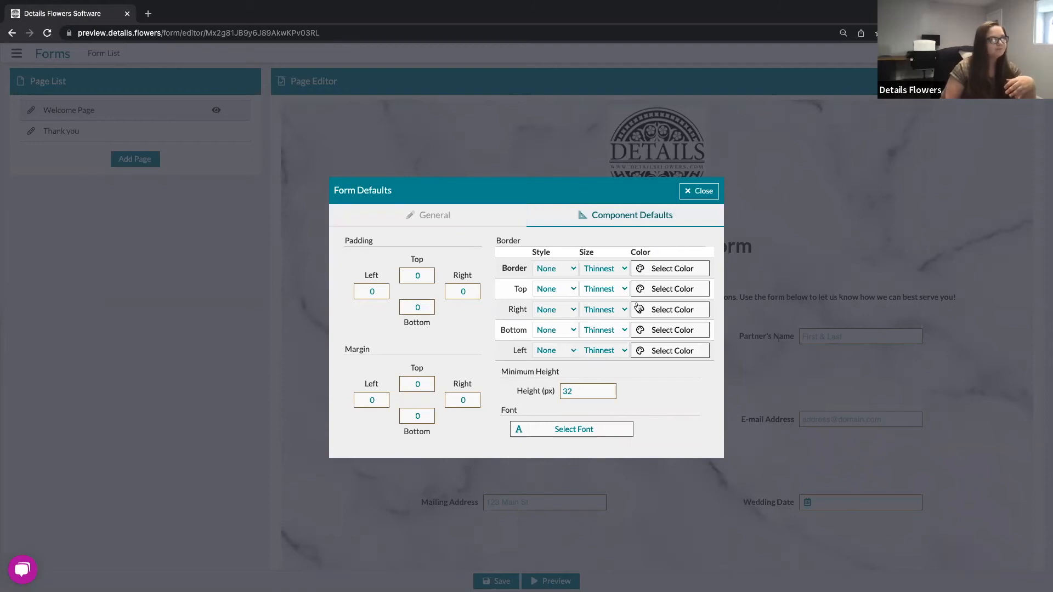
{"action": "left_click", "coordinate": [693, 196]}
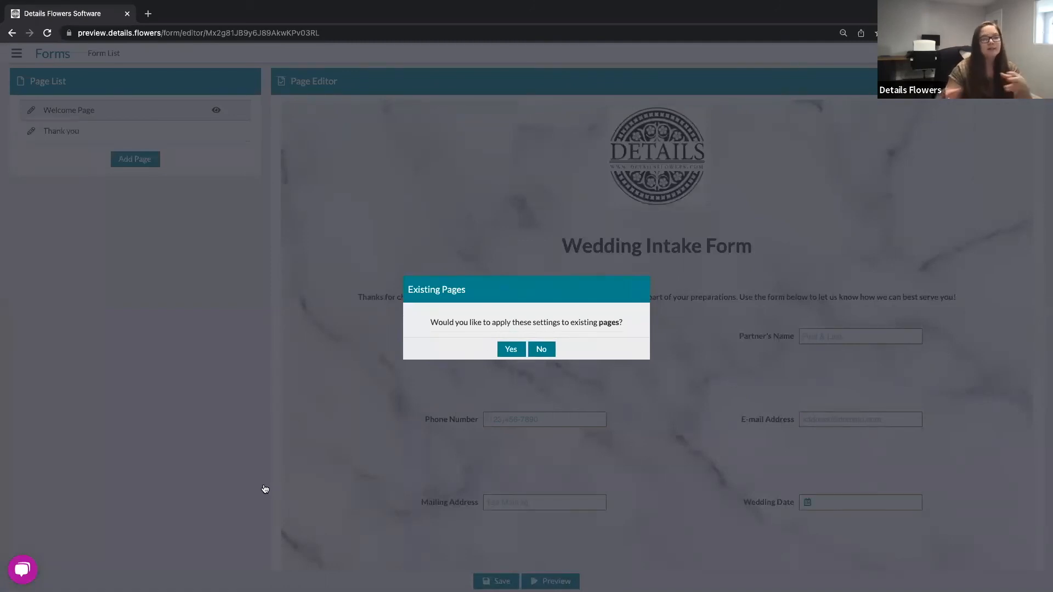
{"action": "left_click", "coordinate": [547, 349]}
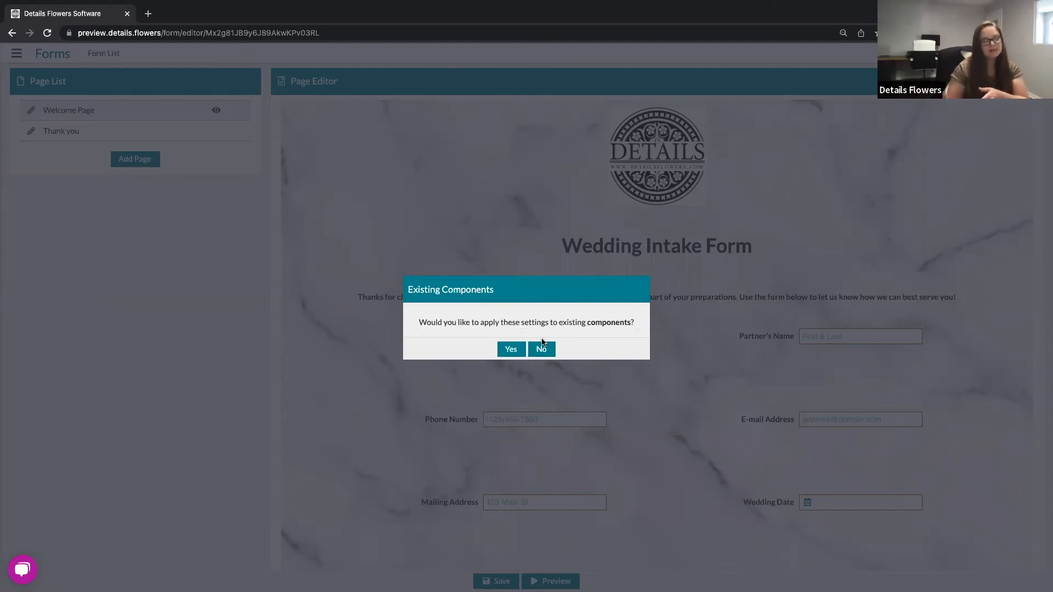
{"action": "left_click", "coordinate": [543, 349]}
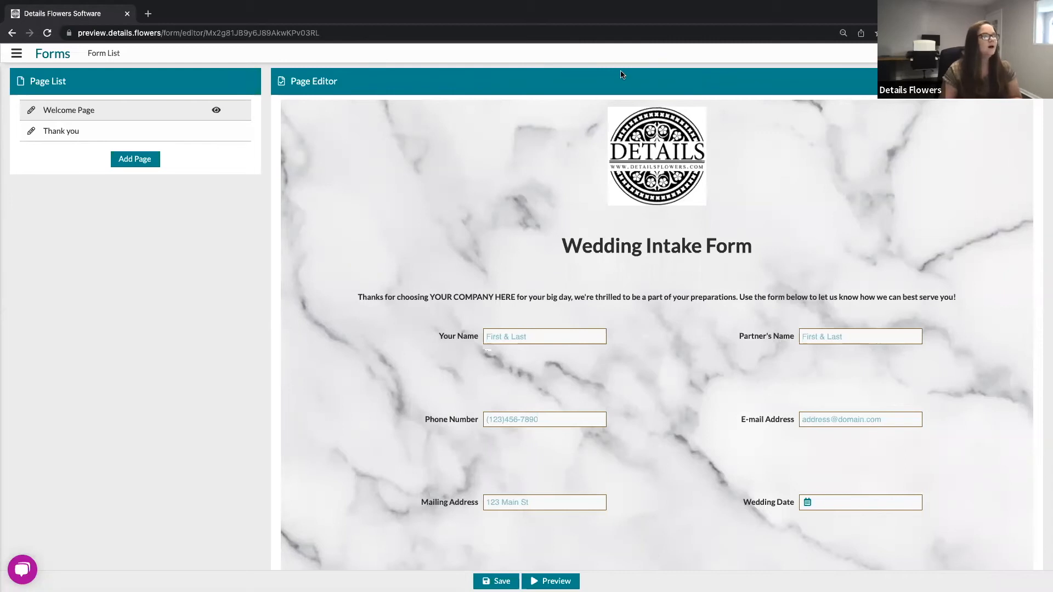
{"action": "mouse_move", "coordinate": [415, 322]}
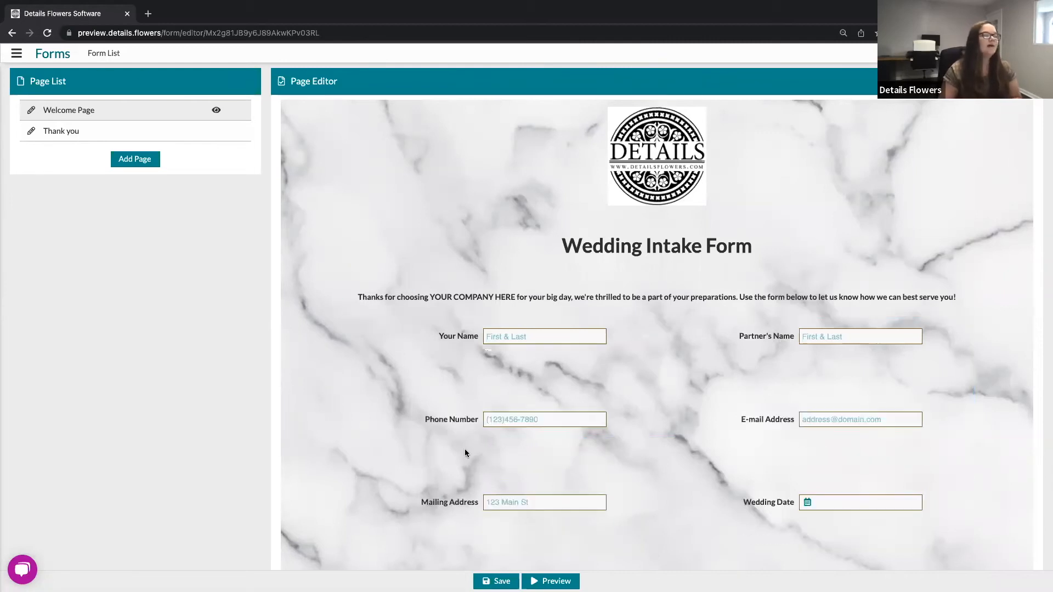
{"action": "mouse_move", "coordinate": [462, 447]}
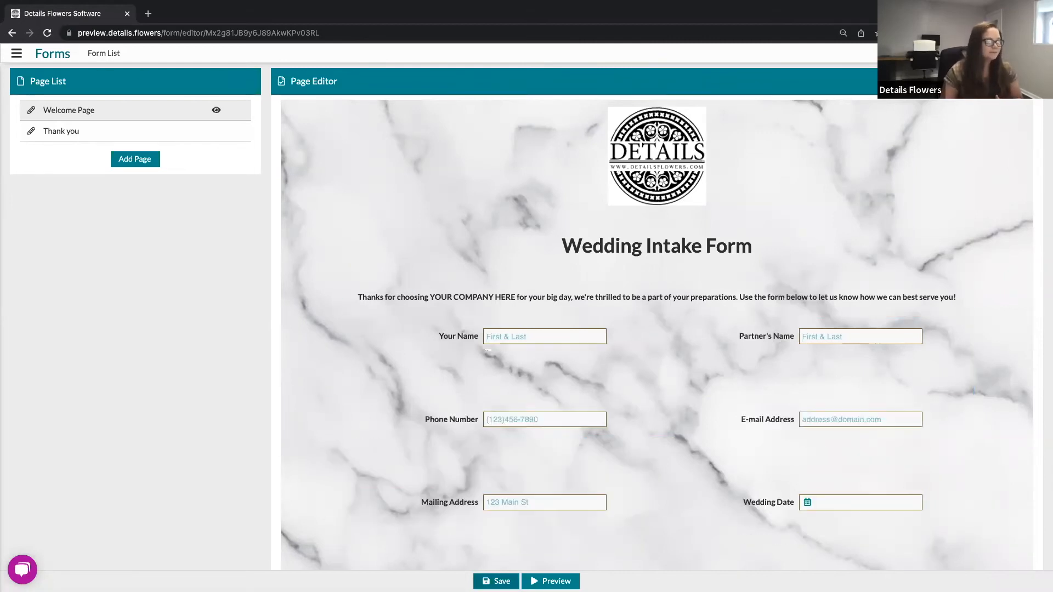
Step: Save the form as a New Version with the description First Draft
{"action": "key", "text": "ctrl+s"}
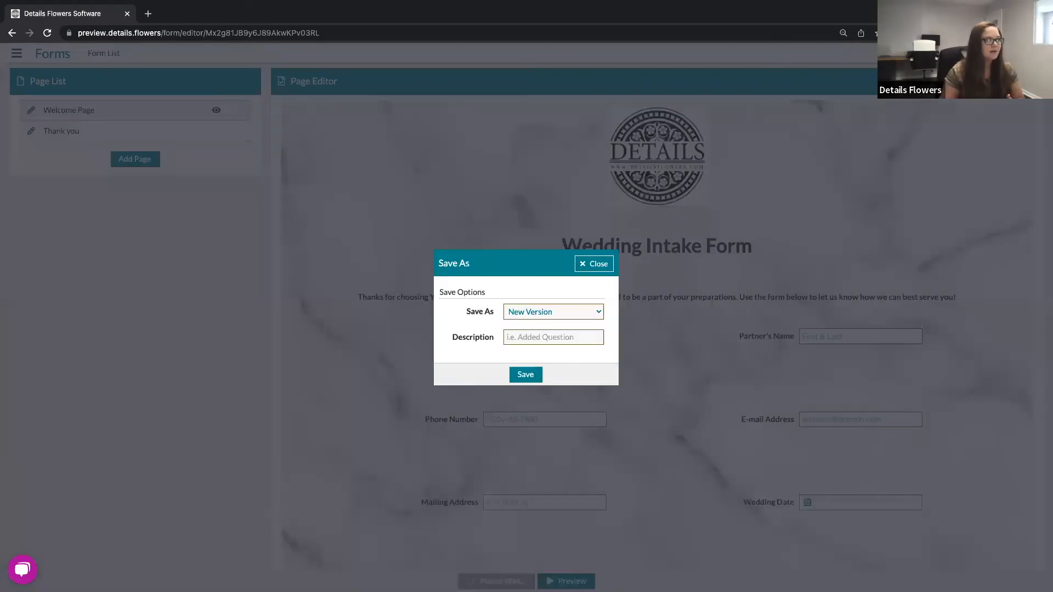
{"action": "left_click", "coordinate": [566, 339]}
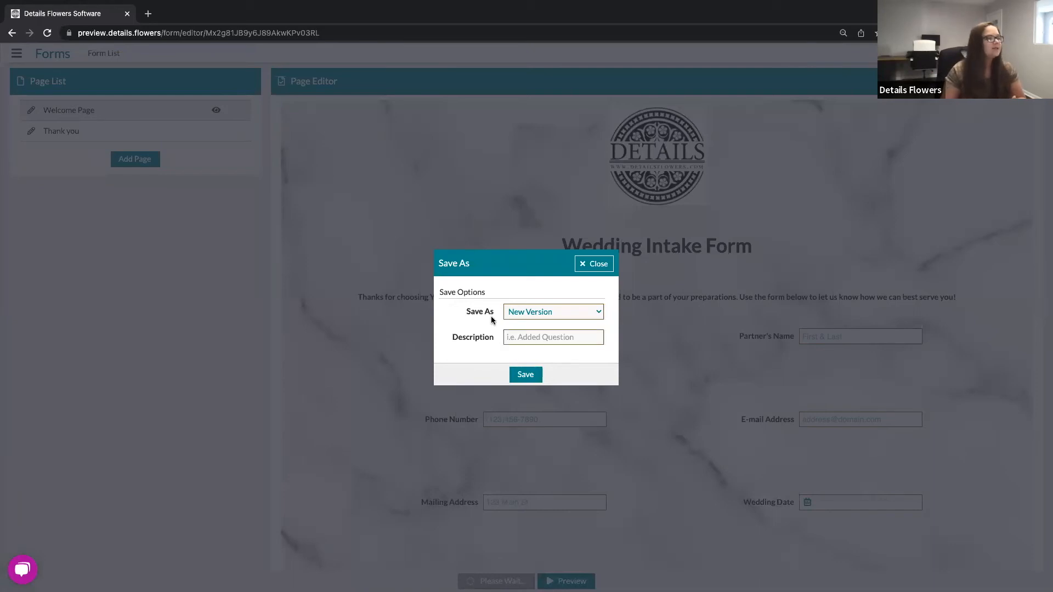
{"action": "left_click", "coordinate": [509, 311]}
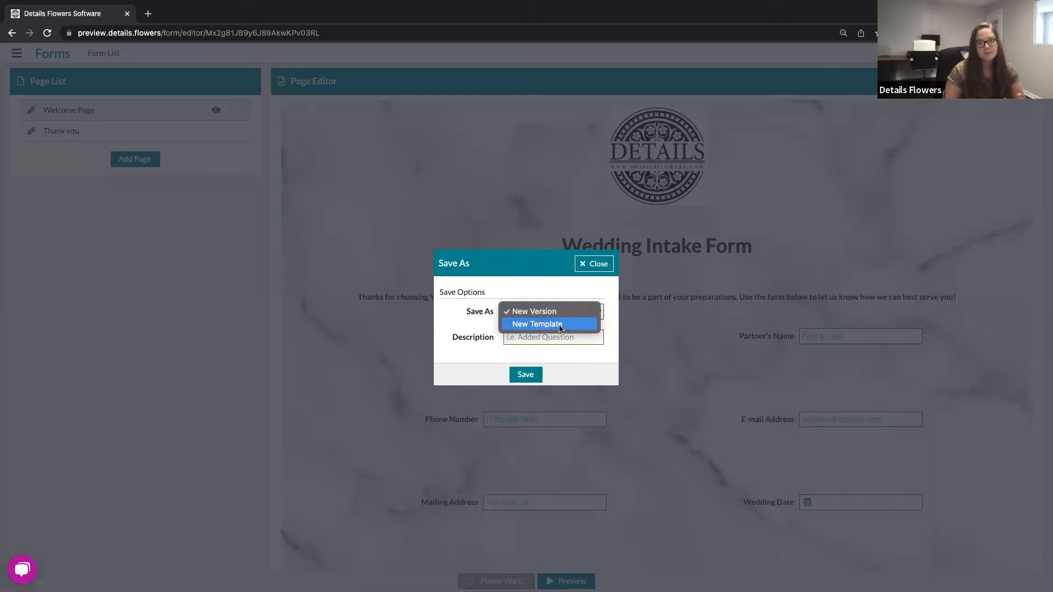
{"action": "left_click", "coordinate": [544, 312]}
{"action": "left_click", "coordinate": [536, 340]}
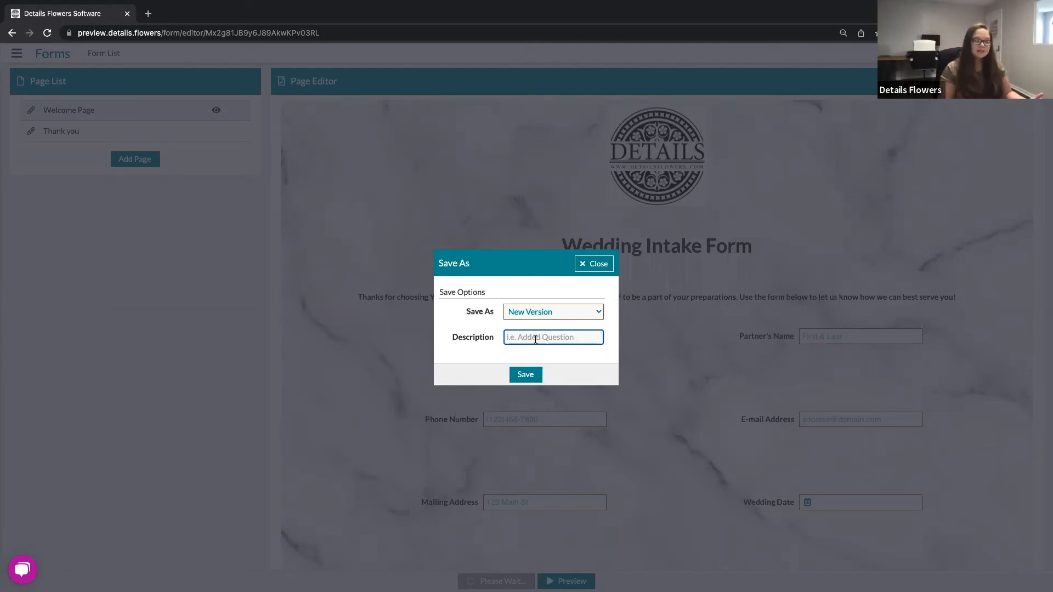
{"action": "type", "text": "First "}
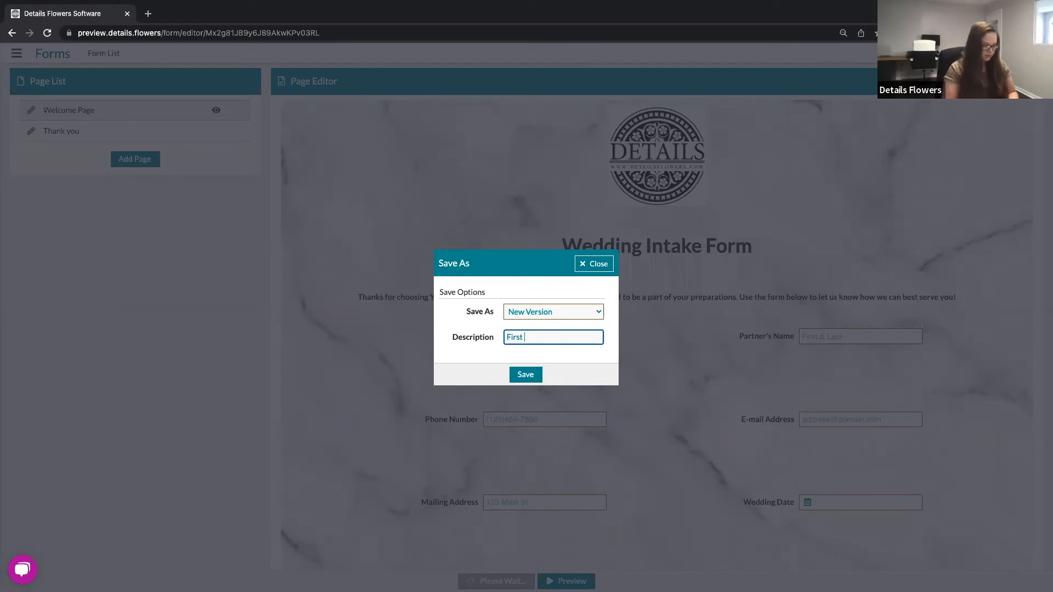
{"action": "type", "text": "Draft"}
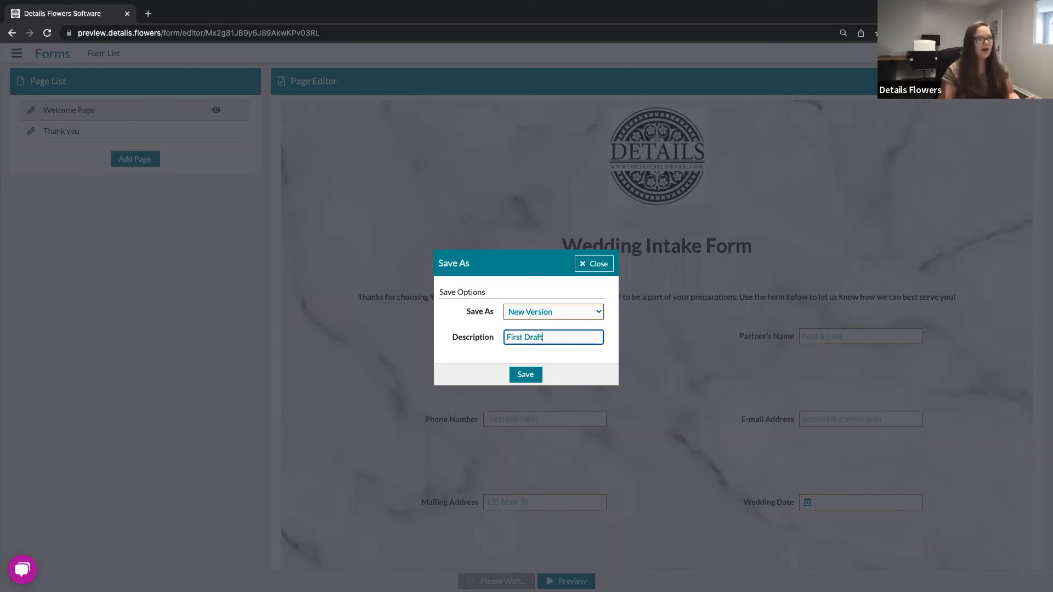
{"action": "left_click", "coordinate": [531, 378]}
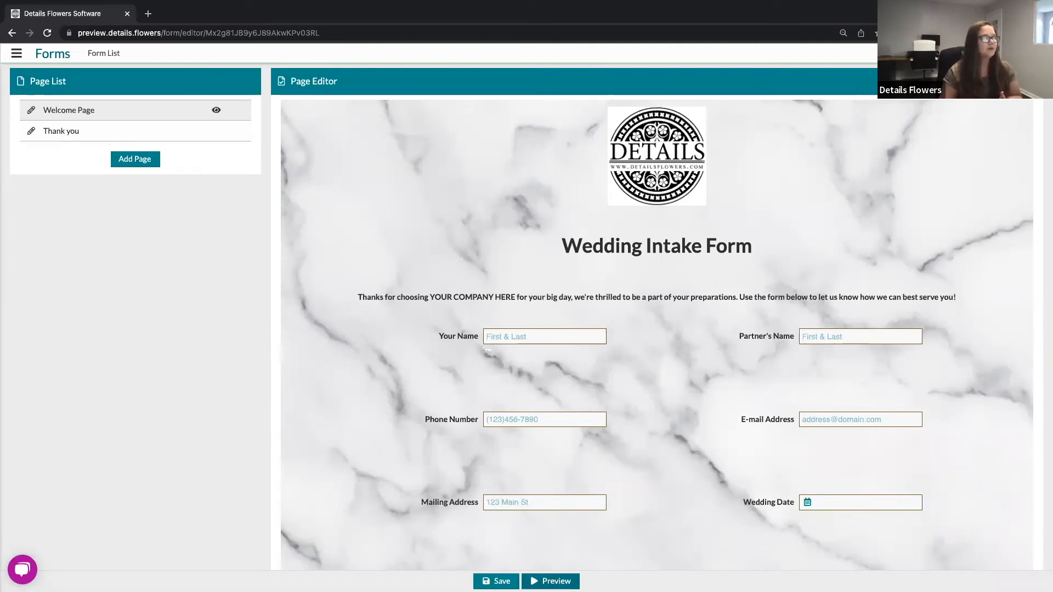
Step: Preview the form and check how it displays in the desktop, tablet and phone views
{"action": "left_click", "coordinate": [551, 582]}
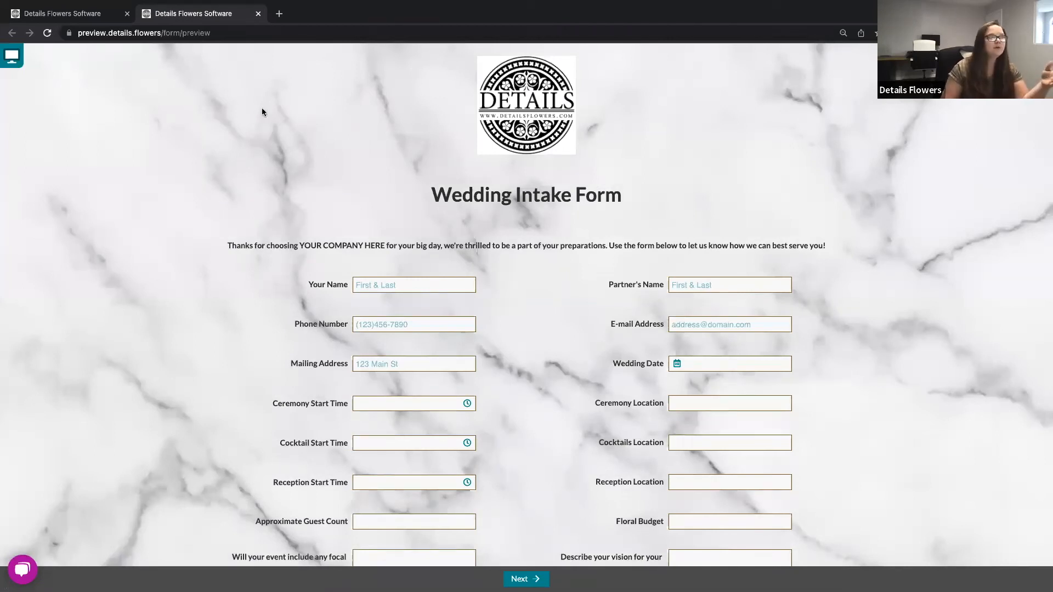
{"action": "left_click", "coordinate": [12, 55]}
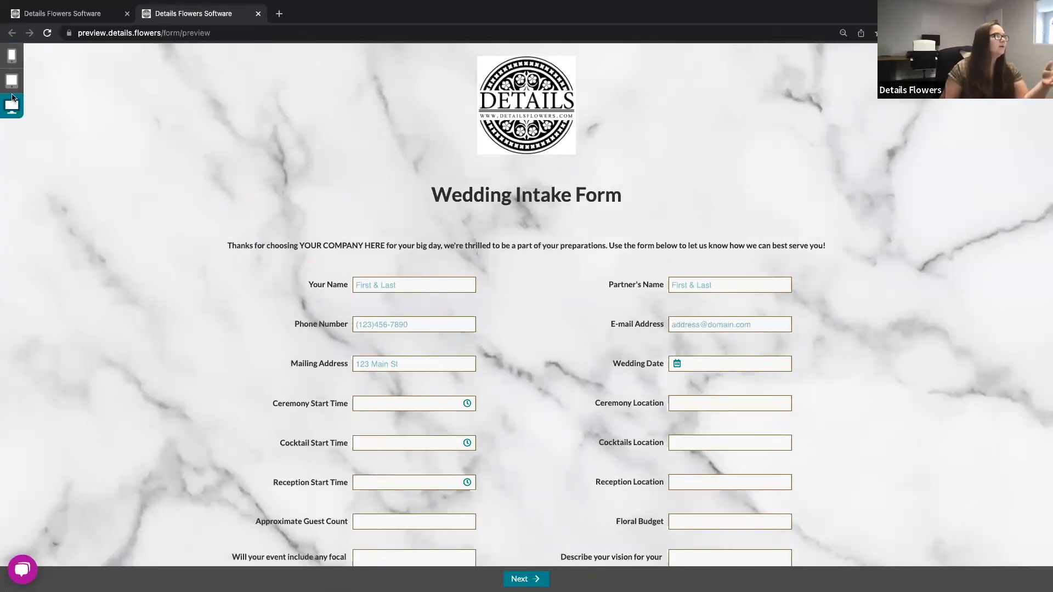
{"action": "left_click", "coordinate": [11, 83]}
{"action": "left_click", "coordinate": [396, 315]}
{"action": "scroll", "coordinate": [396, 315], "scroll_direction": "down", "scroll_amount": 1}
{"action": "scroll", "coordinate": [396, 311], "scroll_direction": "up", "scroll_amount": 1}
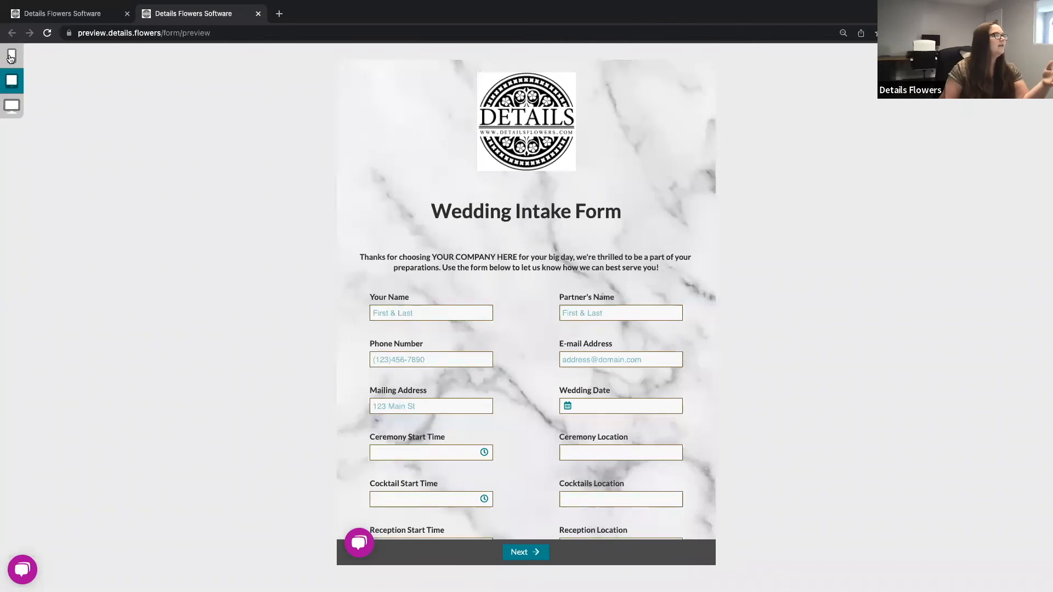
{"action": "left_click", "coordinate": [11, 57]}
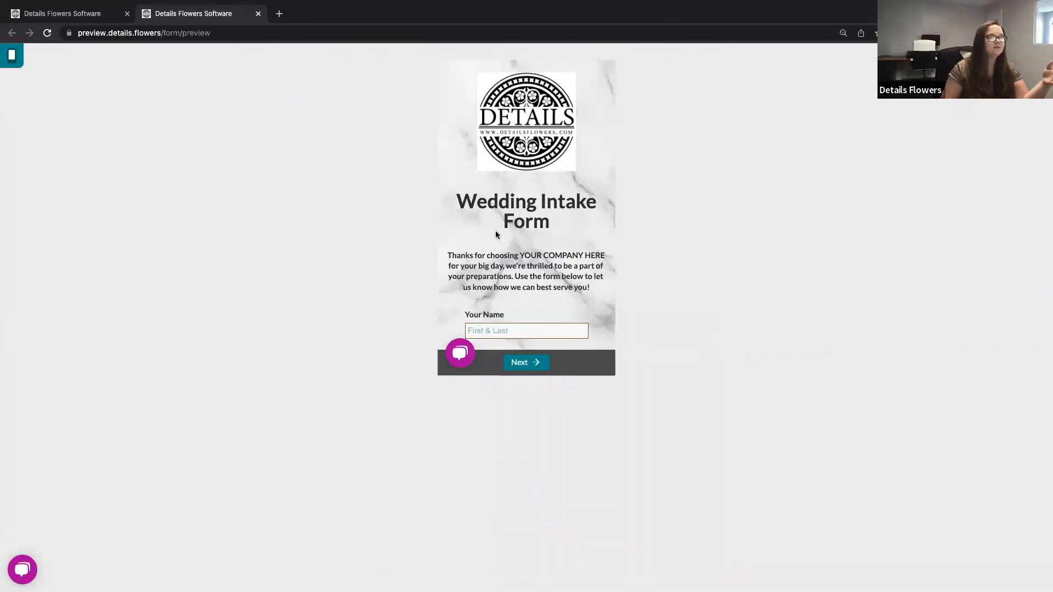
{"action": "scroll", "coordinate": [496, 234], "scroll_direction": "down", "scroll_amount": 5}
{"action": "scroll", "coordinate": [496, 234], "scroll_direction": "up", "scroll_amount": 5}
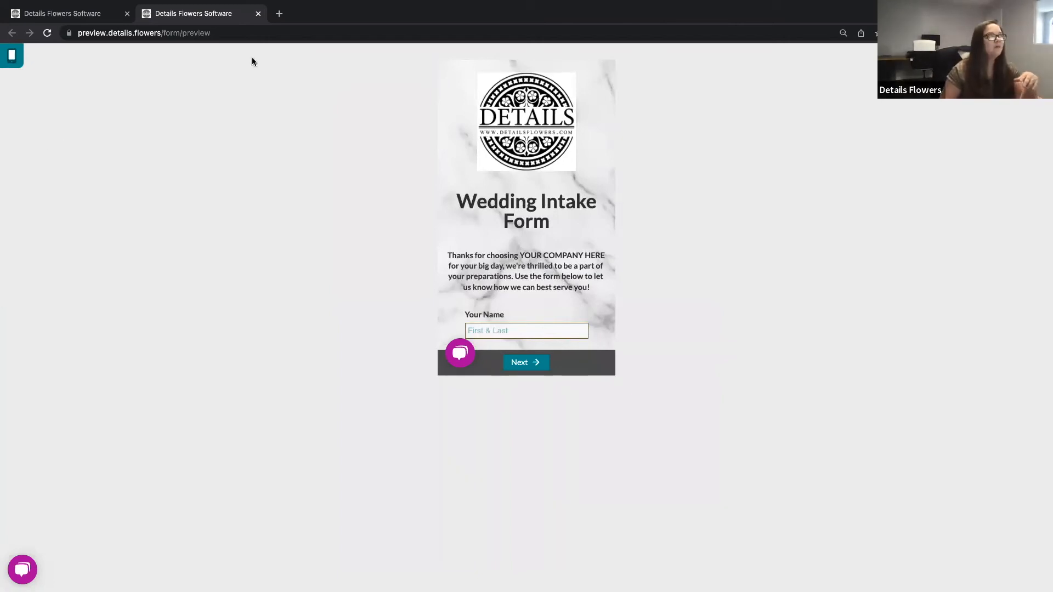
Step: Close the preview, return to the form list, and open the live view of the Wedding Intake Form
{"action": "left_click", "coordinate": [258, 15]}
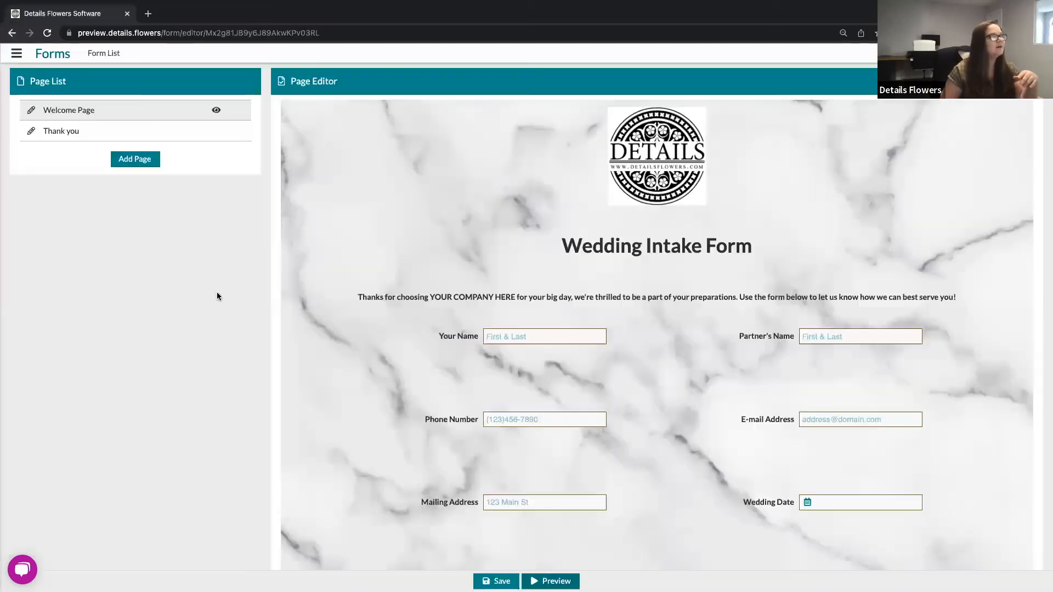
{"action": "left_click", "coordinate": [100, 54]}
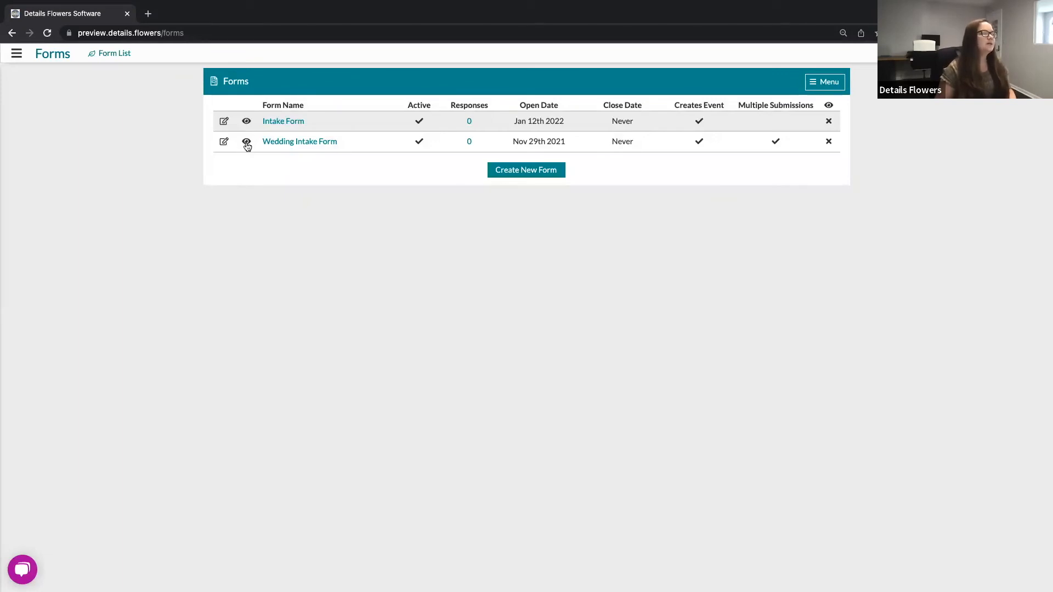
{"action": "mouse_move", "coordinate": [246, 146]}
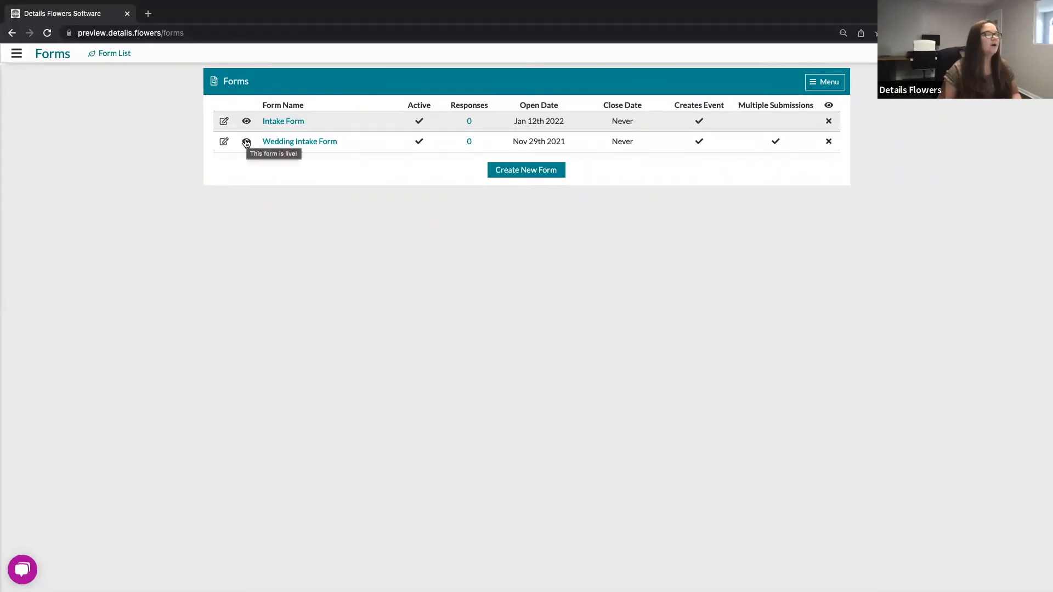
{"action": "left_click", "coordinate": [246, 142]}
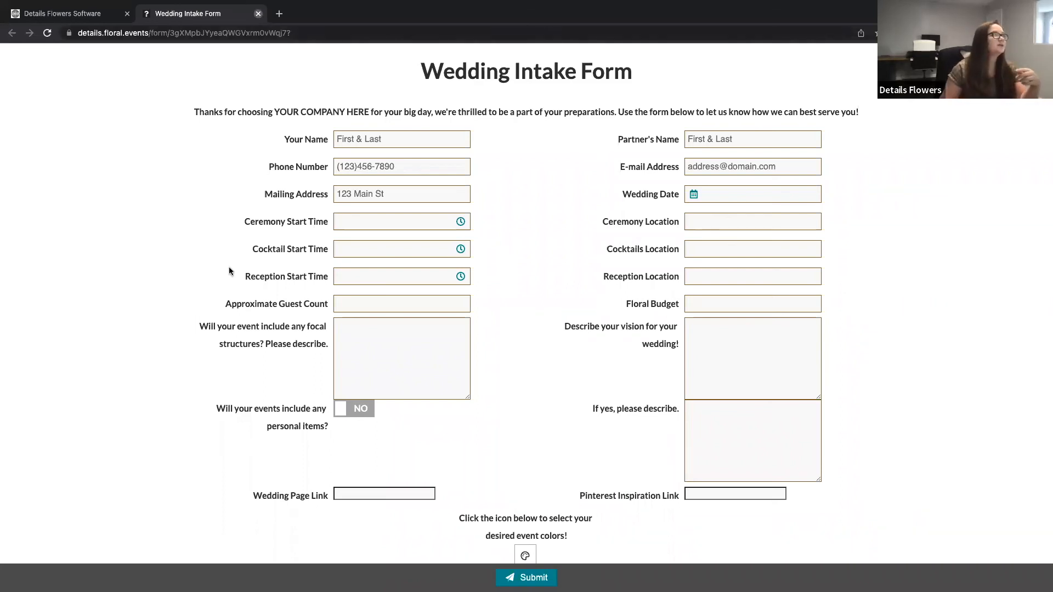
Step: Close that tab, open the live Intake Form, scroll through it and examine its web address
{"action": "left_click", "coordinate": [258, 13]}
{"action": "left_click", "coordinate": [248, 121]}
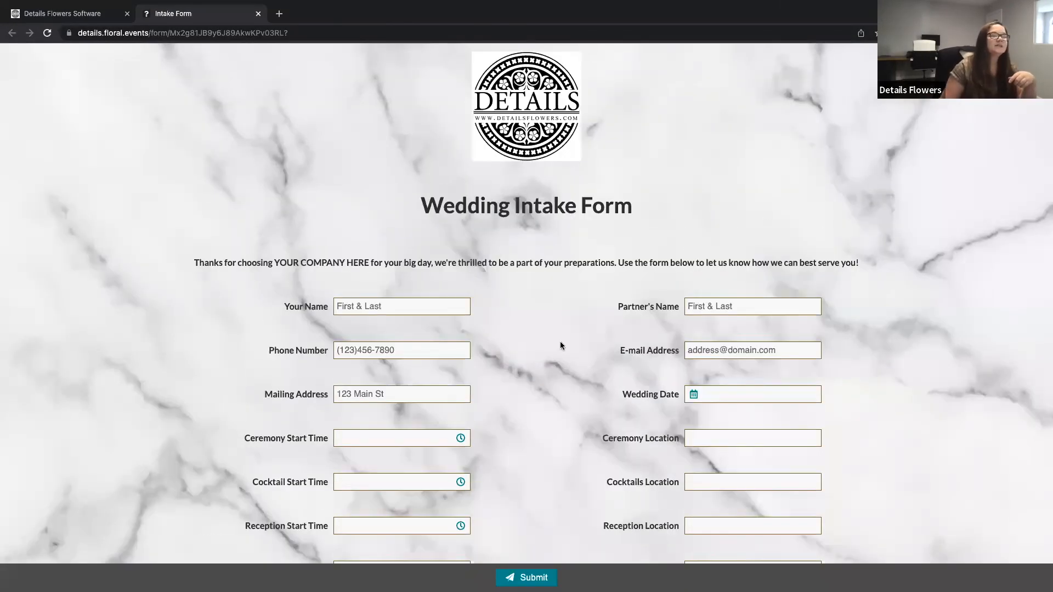
{"action": "scroll", "coordinate": [561, 343], "scroll_direction": "down", "scroll_amount": 6}
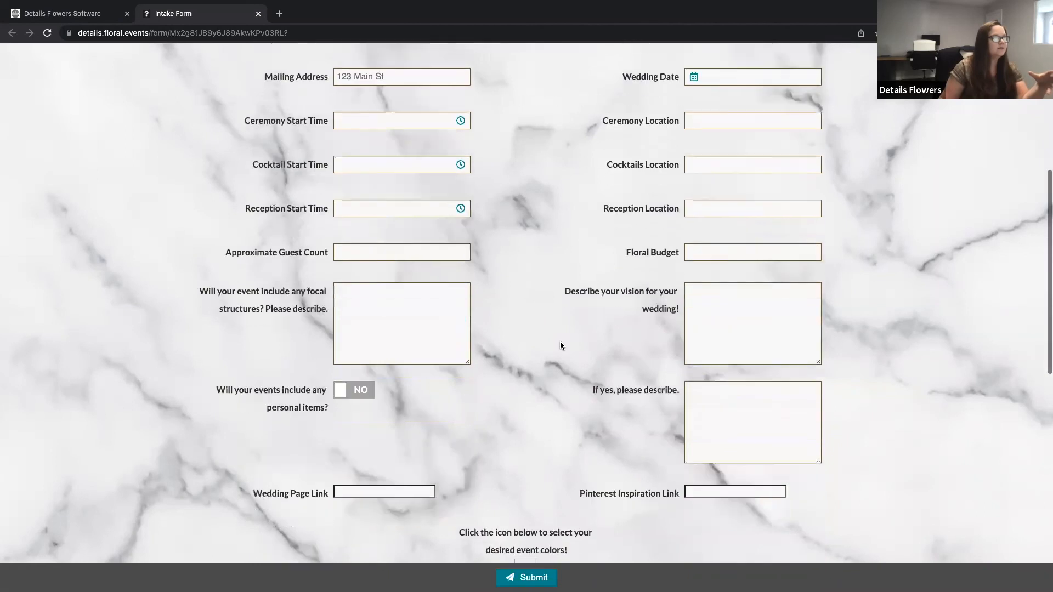
{"action": "scroll", "coordinate": [561, 344], "scroll_direction": "down", "scroll_amount": 6}
{"action": "scroll", "coordinate": [561, 345], "scroll_direction": "up", "scroll_amount": 9}
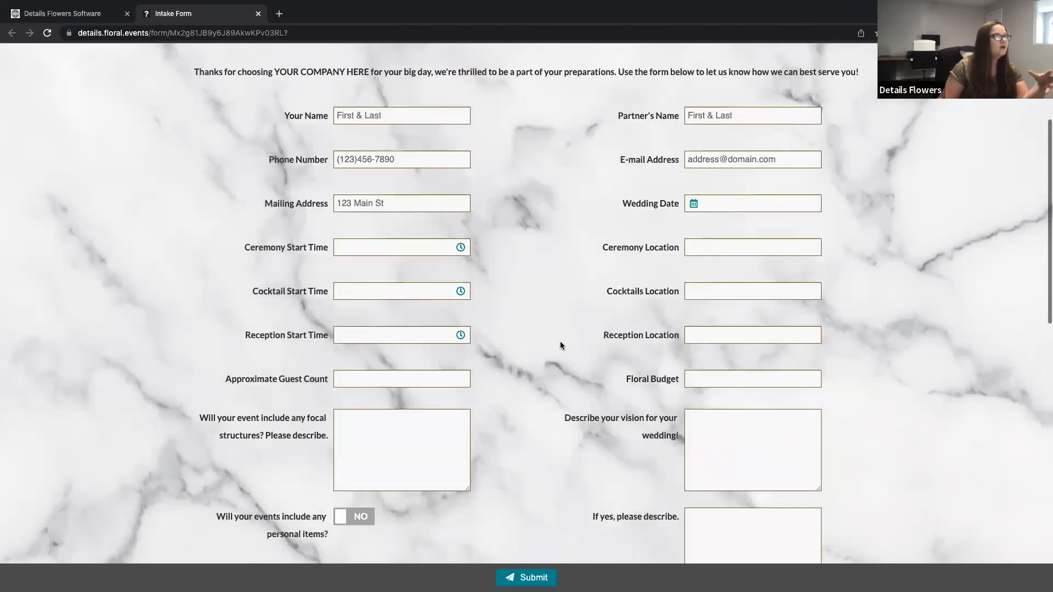
{"action": "scroll", "coordinate": [560, 346], "scroll_direction": "up", "scroll_amount": 4}
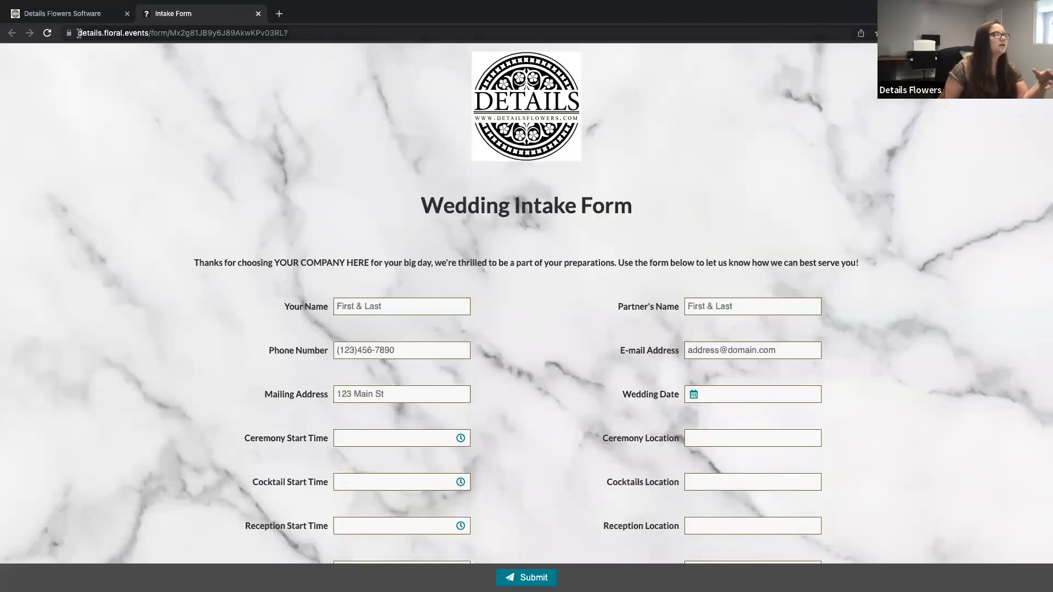
{"action": "left_click_drag", "start_coordinate": [79, 33], "coordinate": [299, 35]}
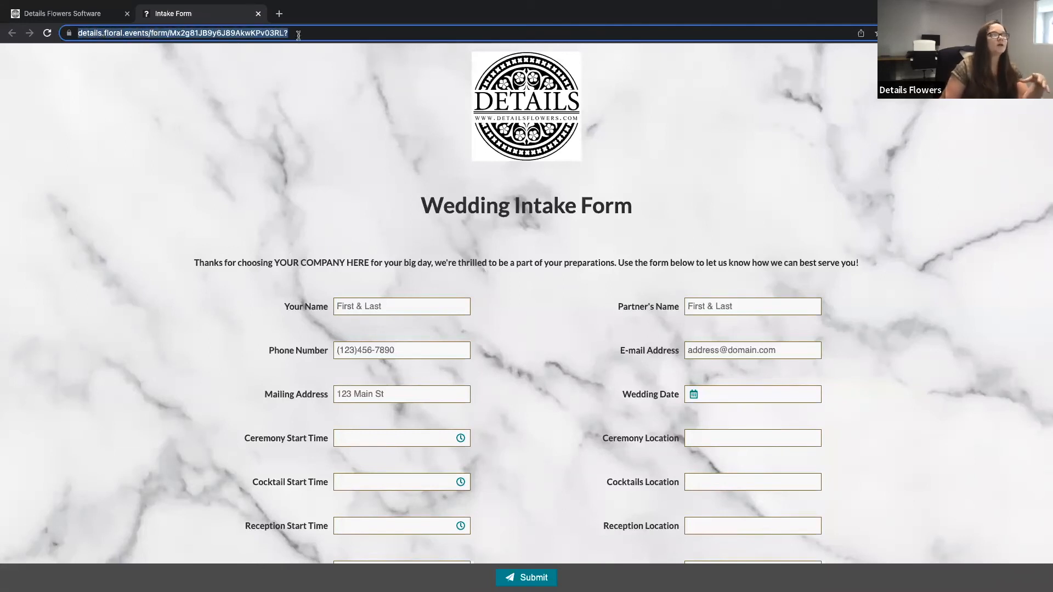
{"action": "left_click", "coordinate": [335, 95]}
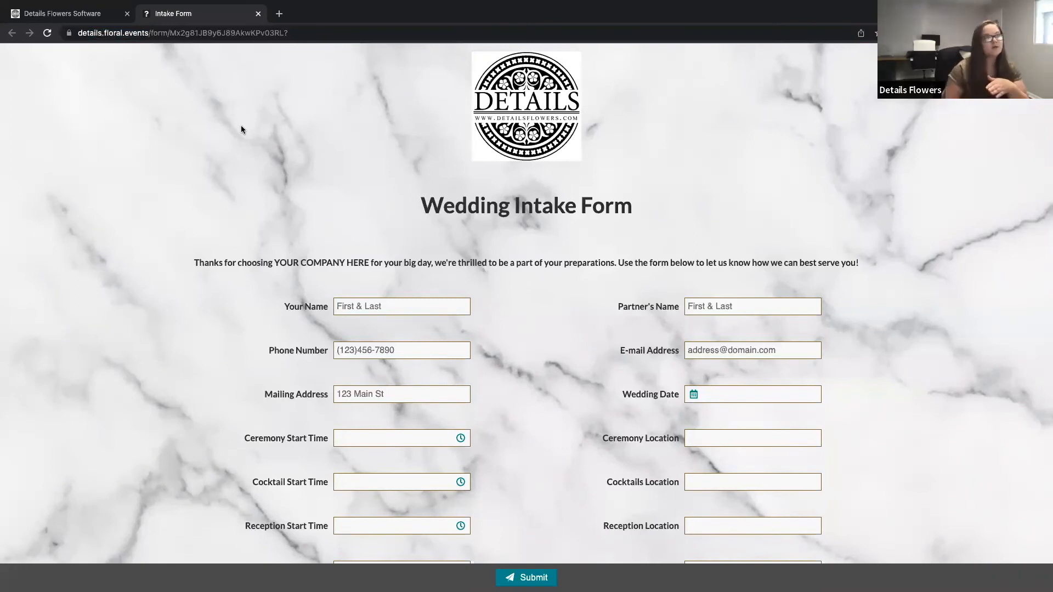
{"action": "left_click_drag", "start_coordinate": [150, 33], "coordinate": [77, 33]}
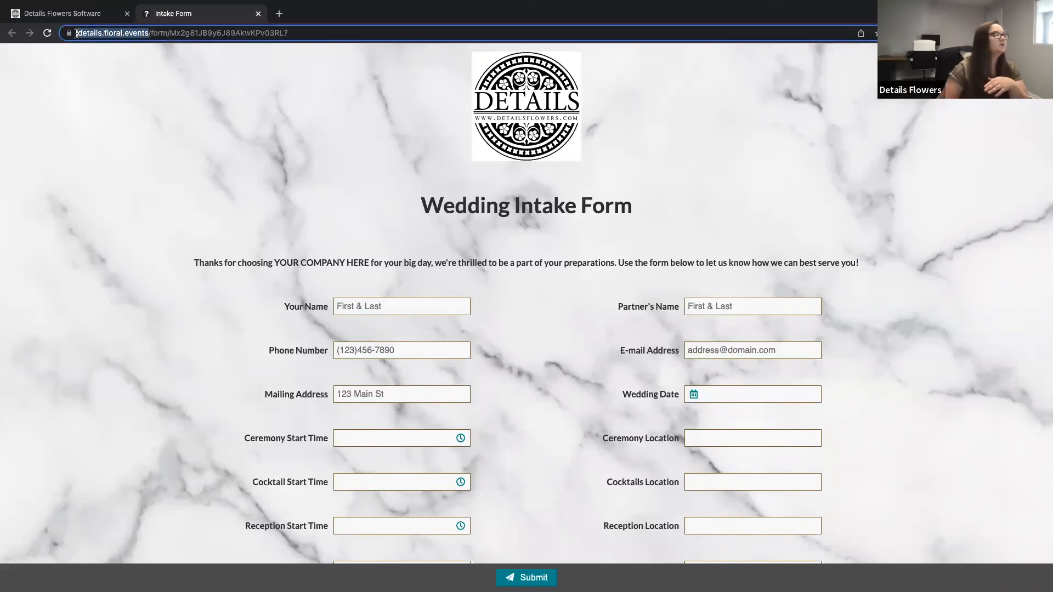
{"action": "left_click", "coordinate": [317, 158]}
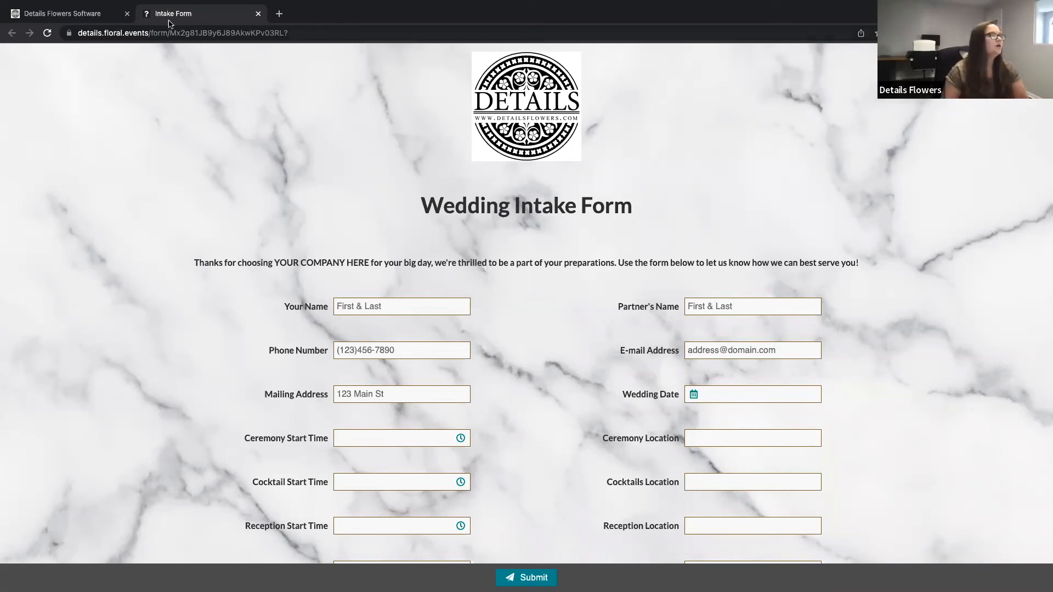
Step: Return to the form list, open its menu to view the Custom Domain option, then go back to the live Intake Form's address
{"action": "left_click", "coordinate": [86, 16]}
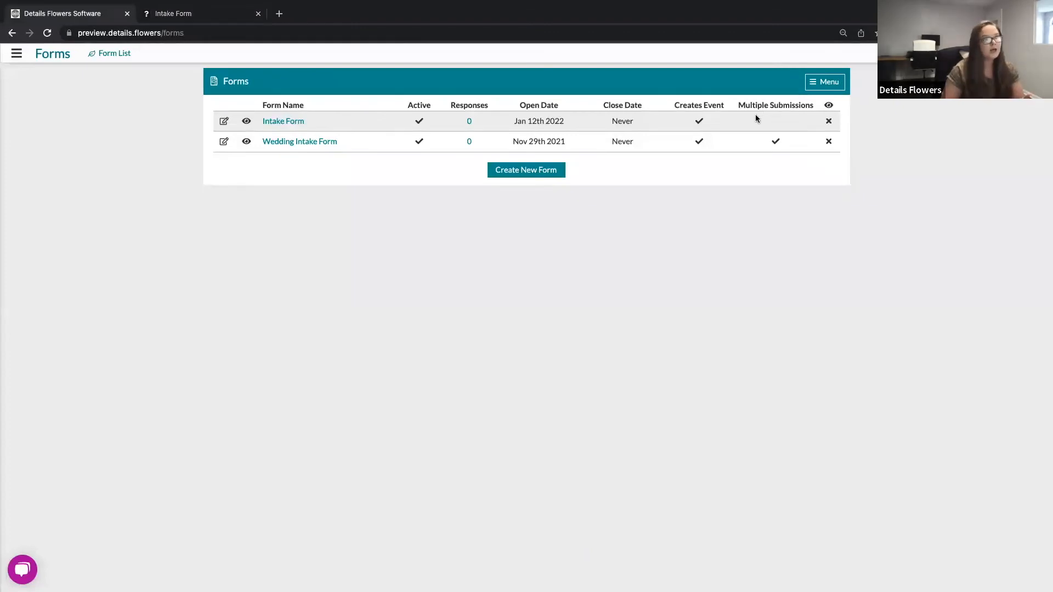
{"action": "left_click", "coordinate": [828, 83]}
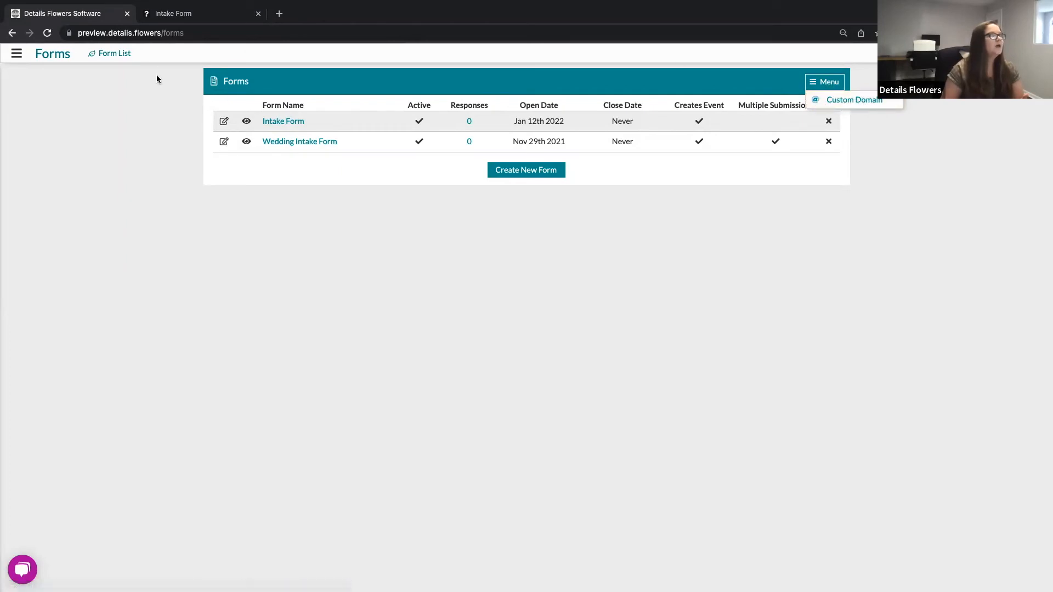
{"action": "left_click", "coordinate": [152, 99]}
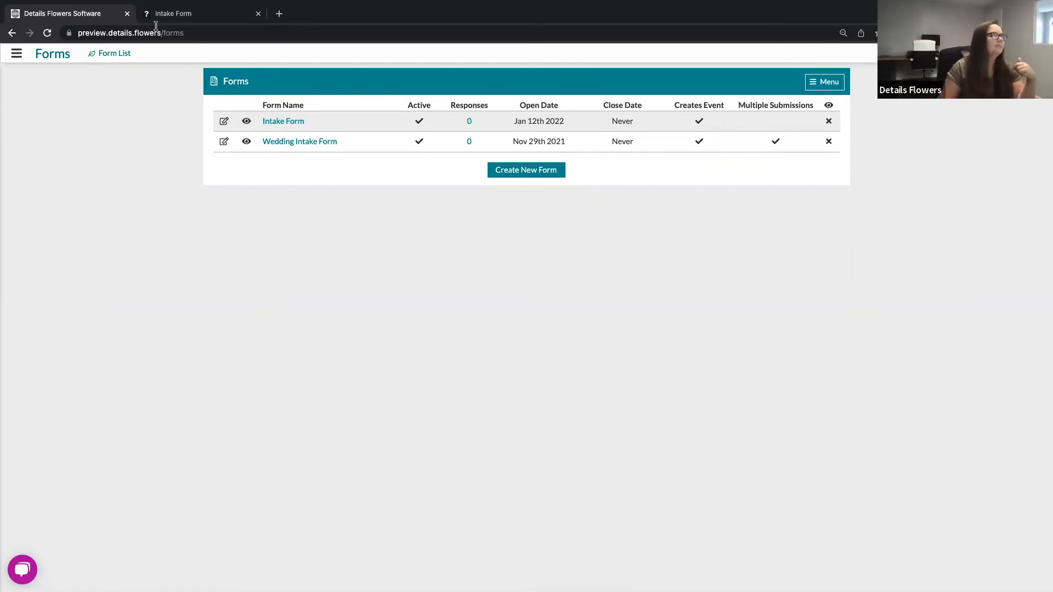
{"action": "left_click", "coordinate": [194, 18]}
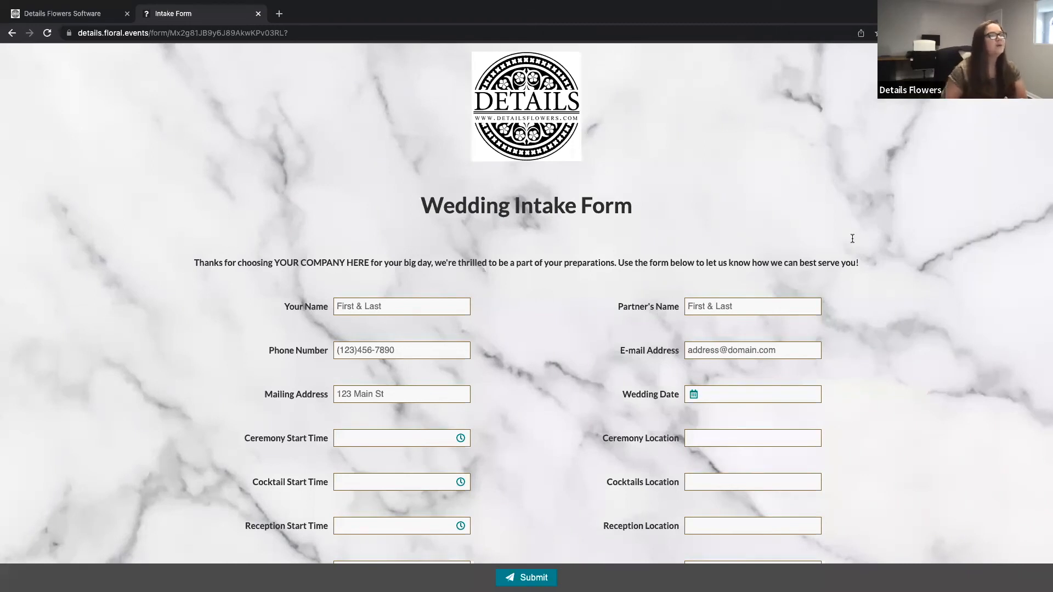
{"action": "left_click", "coordinate": [302, 34]}
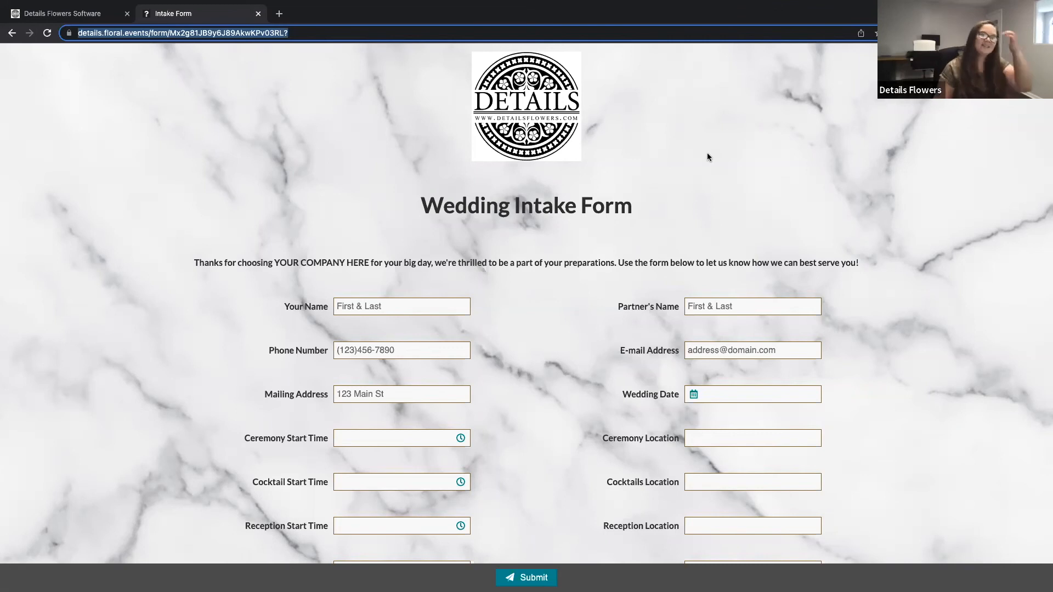
Step: Fill in a test submission's Your Name and Partner's Name fields with sample full names
{"action": "left_click", "coordinate": [406, 308]}
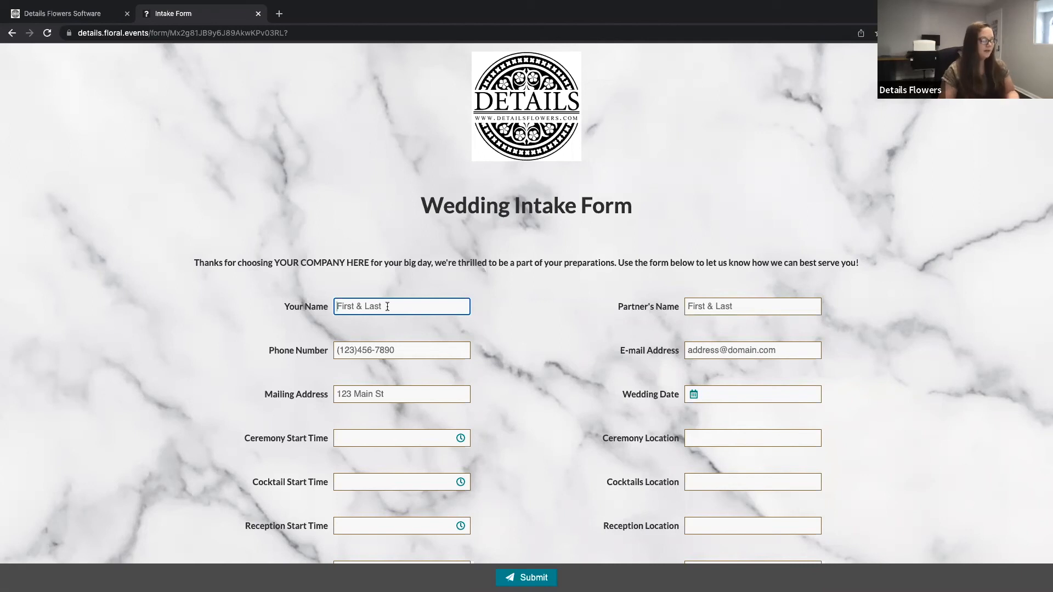
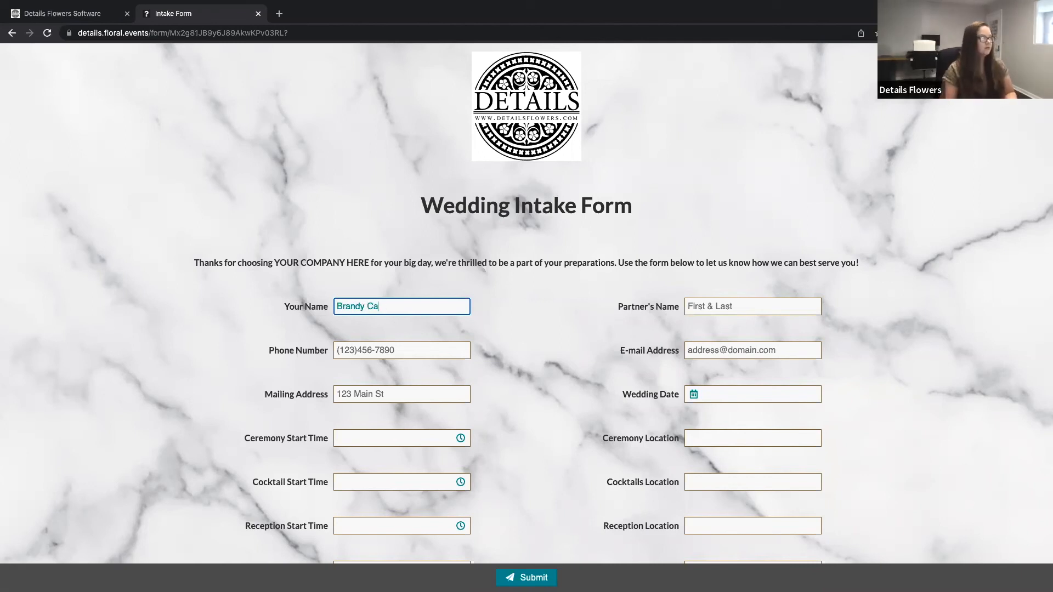
{"action": "left_click", "coordinate": [705, 307]}
{"action": "type", "text": "John Smith"}
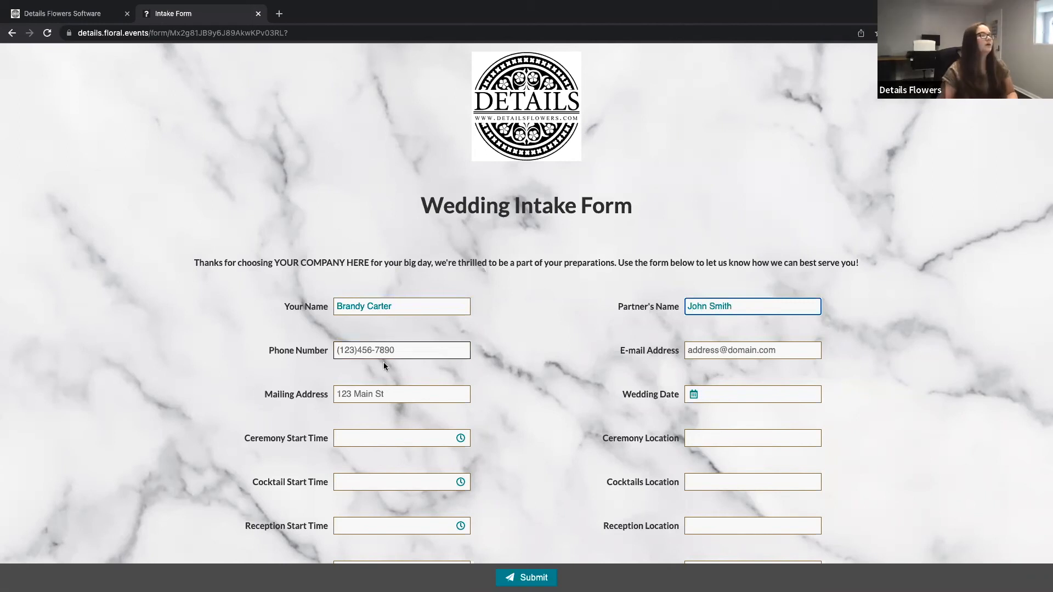
Step: Enter the test contact's phone number and e-mail address in the Intake Form
{"action": "left_click", "coordinate": [406, 352]}
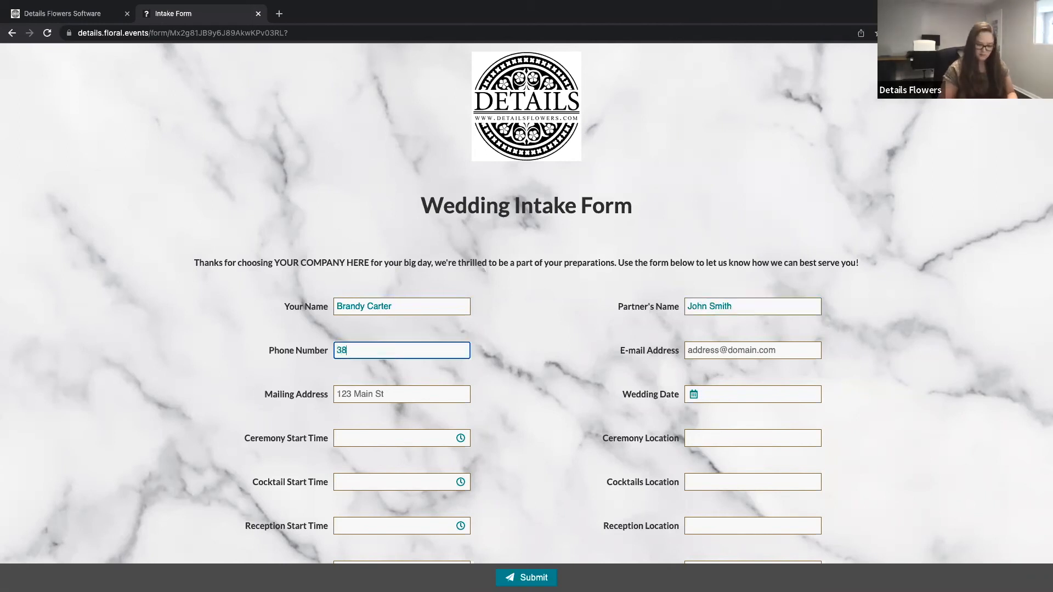
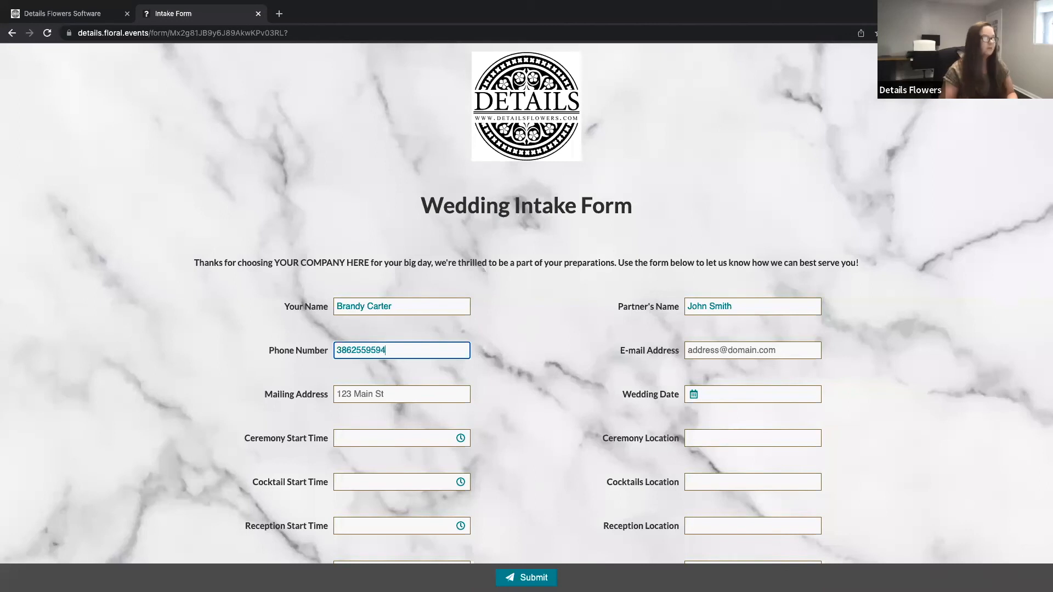
{"action": "left_click", "coordinate": [723, 349]}
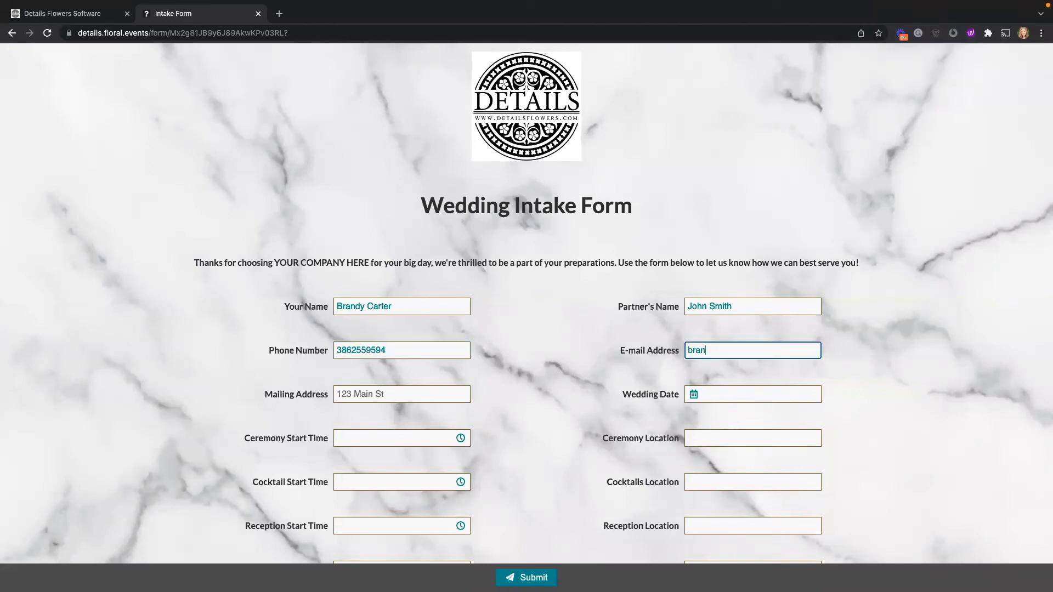
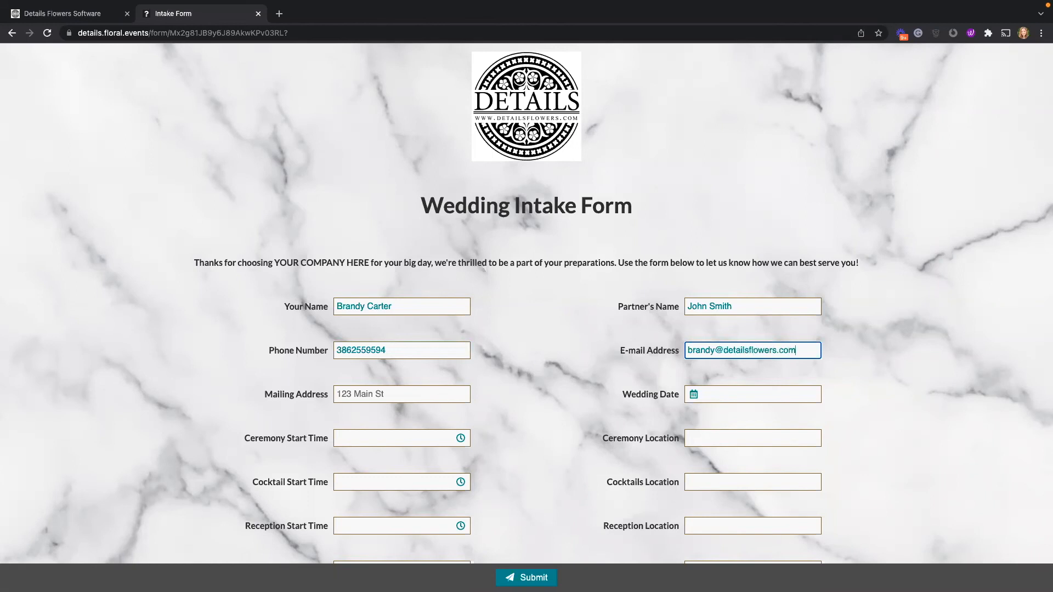
Step: Set the Wedding Date to January 12 2022 with the date picker
{"action": "left_click", "coordinate": [551, 417]}
{"action": "key", "text": "Tab"}
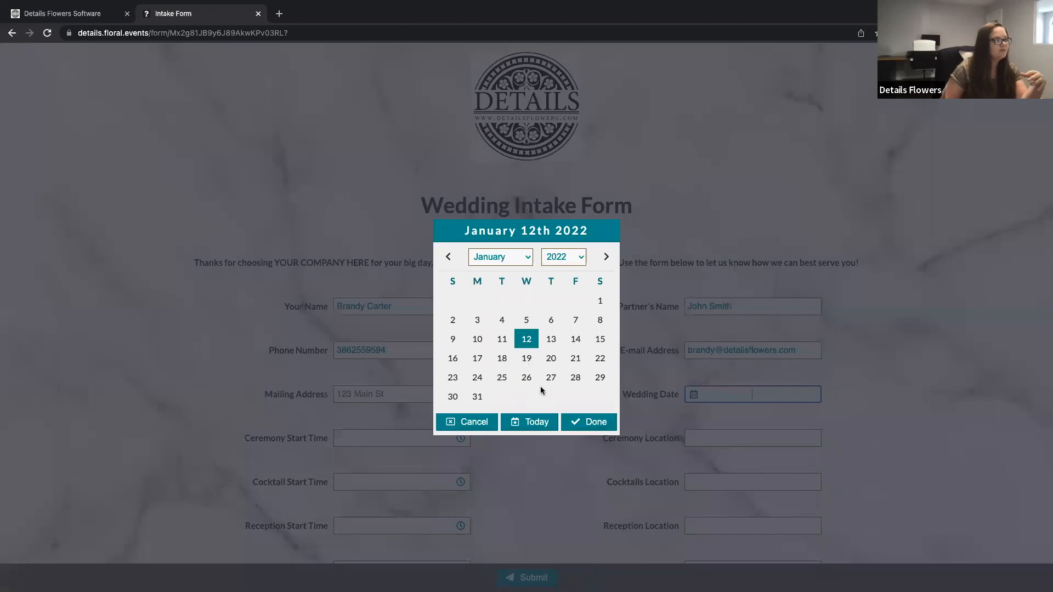
{"action": "left_click", "coordinate": [551, 377]}
{"action": "left_click", "coordinate": [654, 484]}
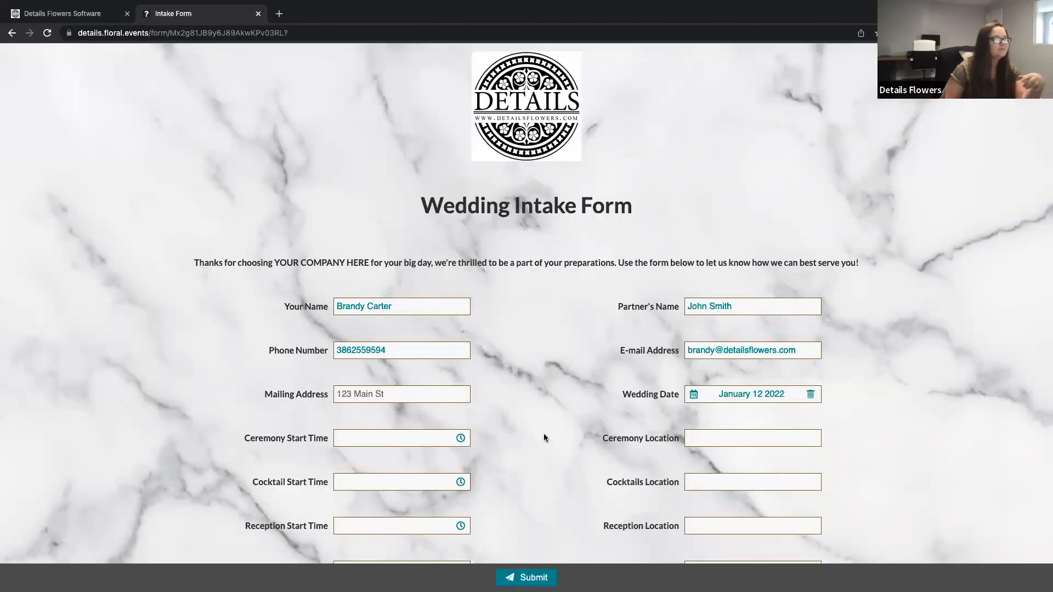
Step: Scroll to the end of the form and submit the test response
{"action": "scroll", "coordinate": [544, 433], "scroll_direction": "down", "scroll_amount": 5}
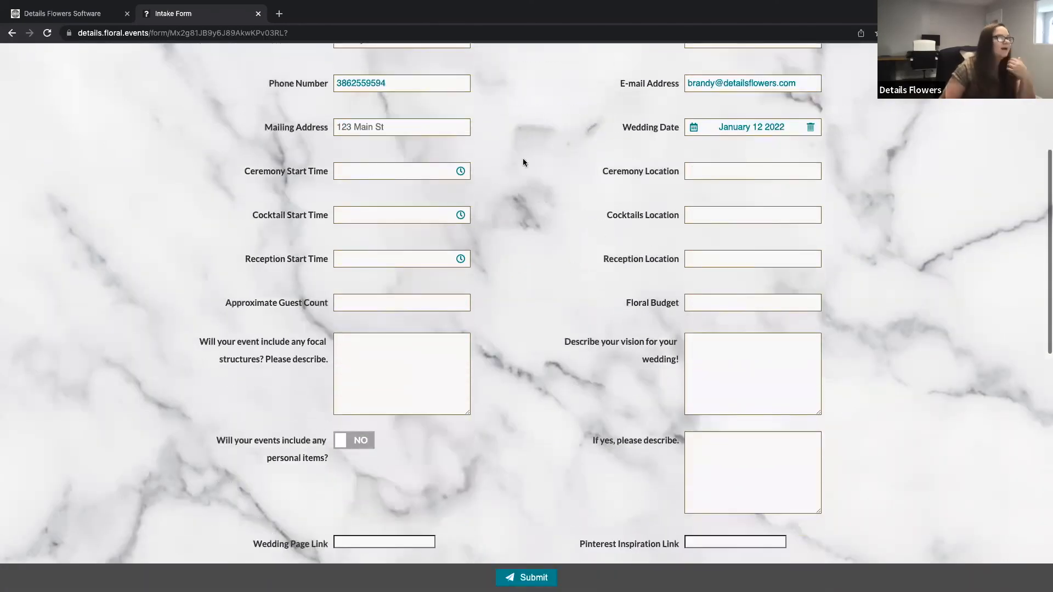
{"action": "scroll", "coordinate": [516, 461], "scroll_direction": "down", "scroll_amount": 2}
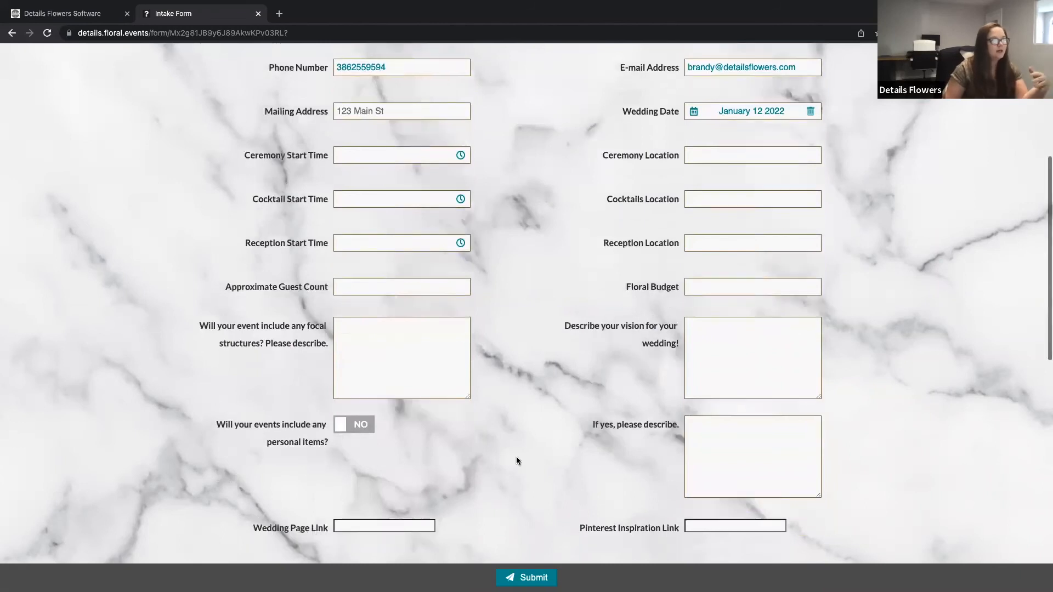
{"action": "scroll", "coordinate": [517, 460], "scroll_direction": "down", "scroll_amount": 10}
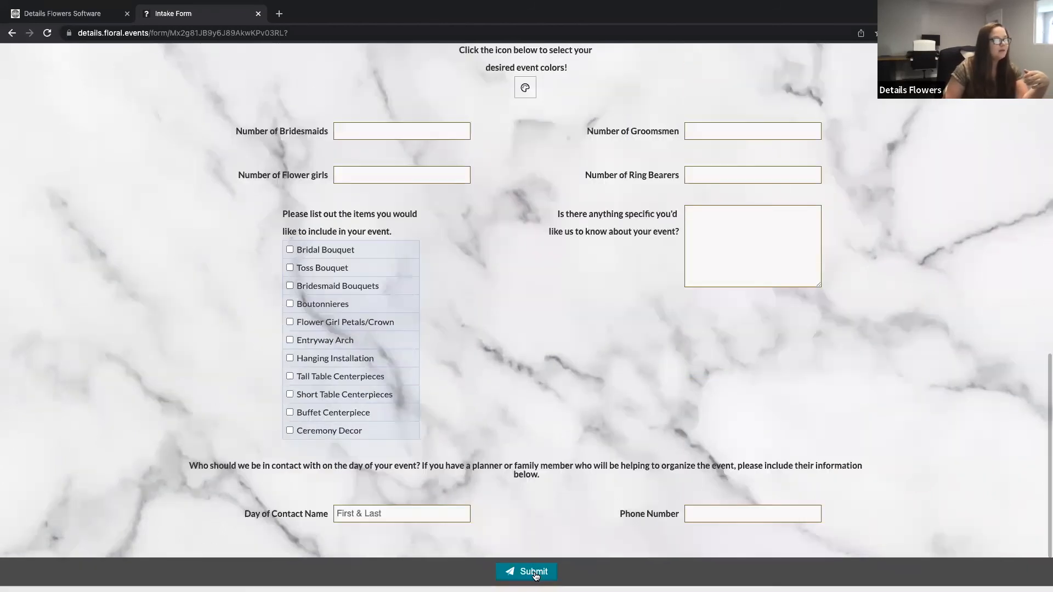
{"action": "left_click", "coordinate": [535, 573]}
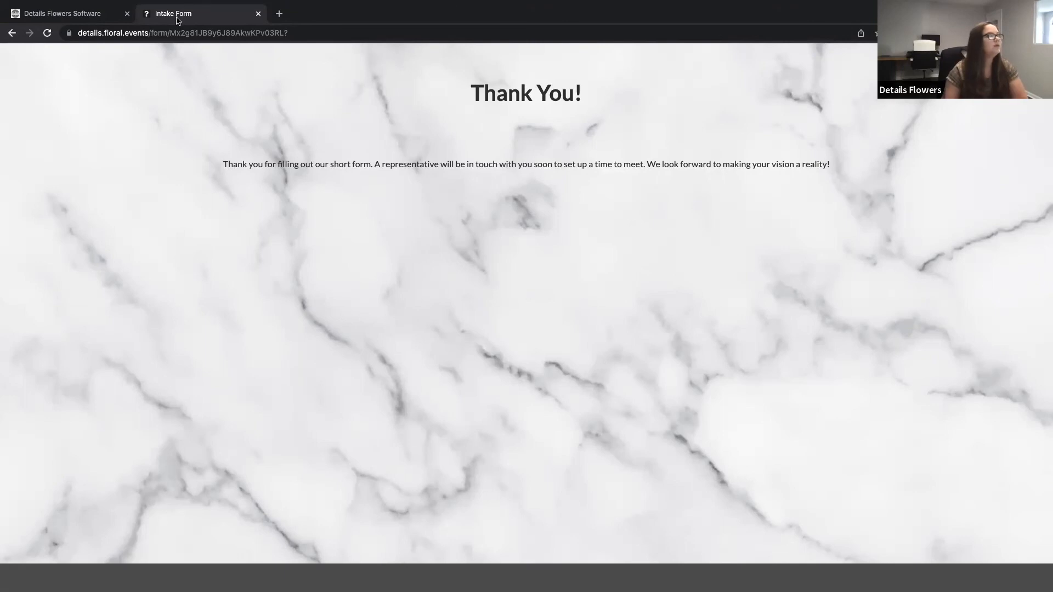
Step: Return to the software tab, reload the form list, and open the Intake Form's responses
{"action": "left_click", "coordinate": [105, 13]}
{"action": "left_click", "coordinate": [46, 33]}
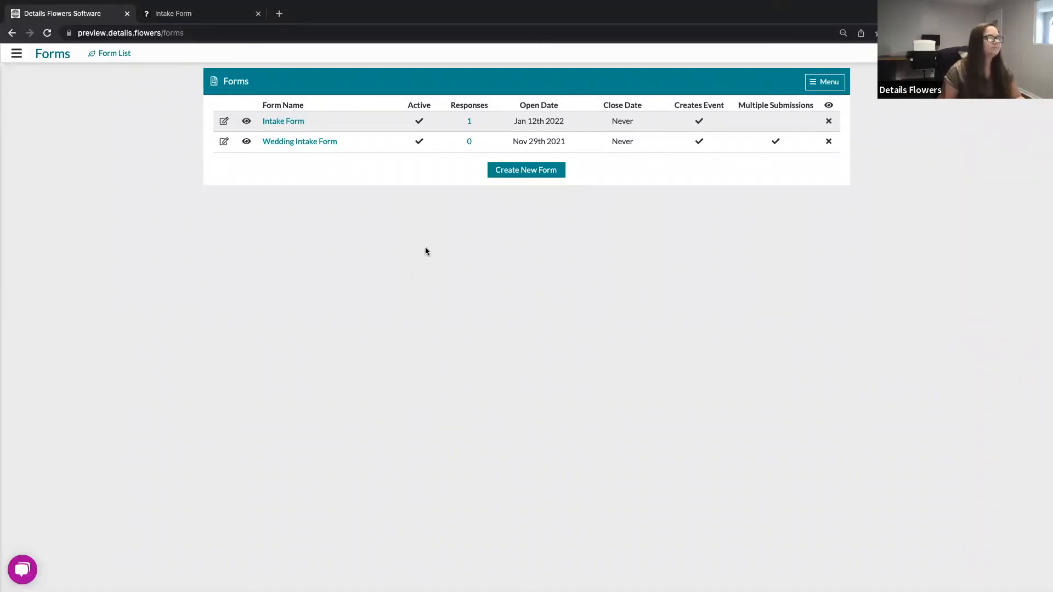
{"action": "double_click", "coordinate": [492, 109]}
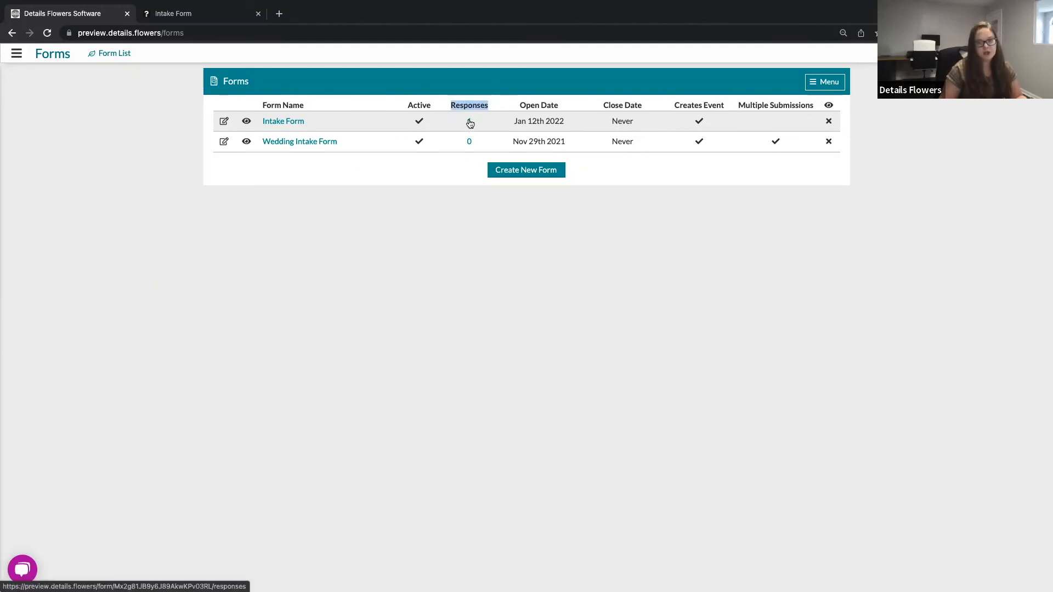
{"action": "left_click", "coordinate": [470, 122]}
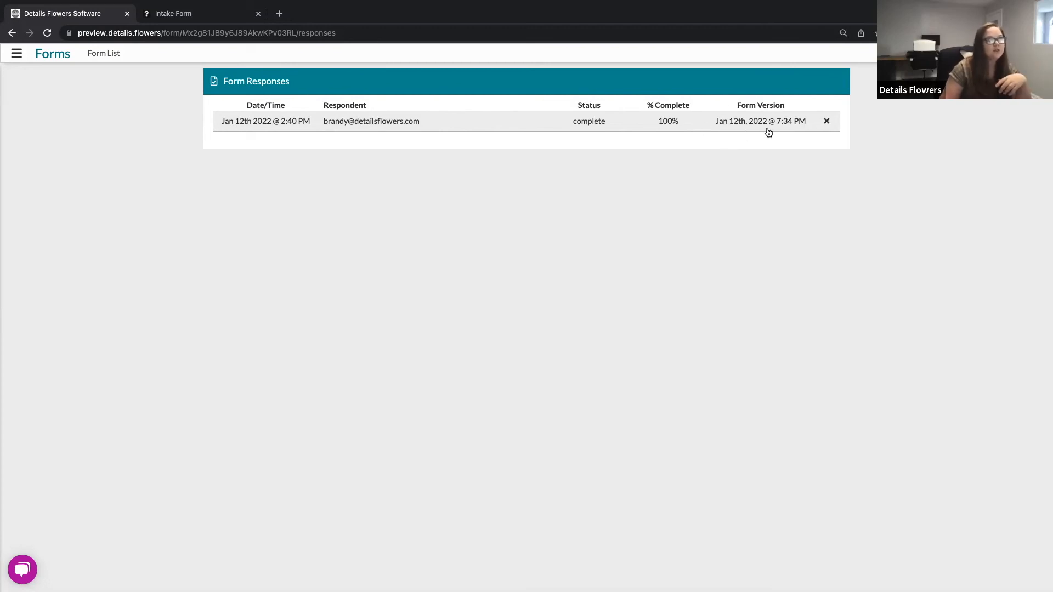
Step: Open the submitted response and review its client and event details
{"action": "left_click", "coordinate": [386, 123]}
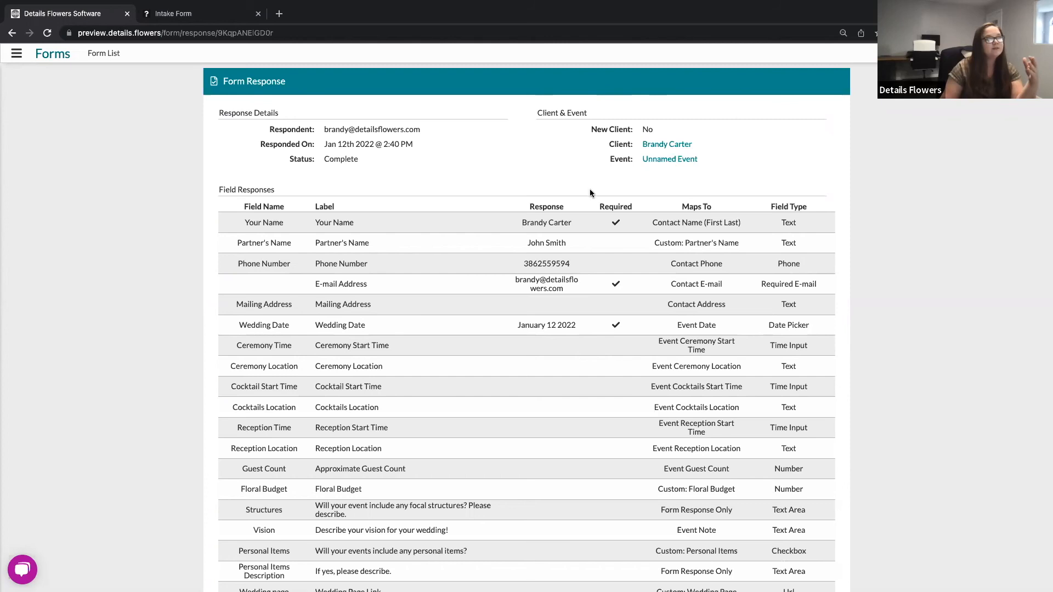
{"action": "left_click_drag", "start_coordinate": [610, 160], "coordinate": [635, 163]}
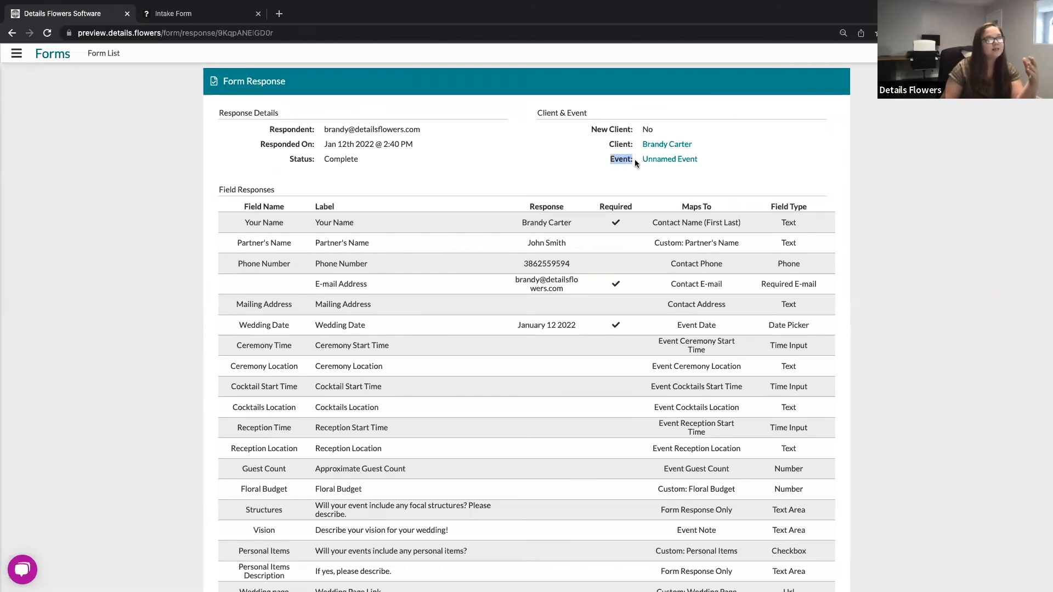
{"action": "left_click", "coordinate": [620, 192]}
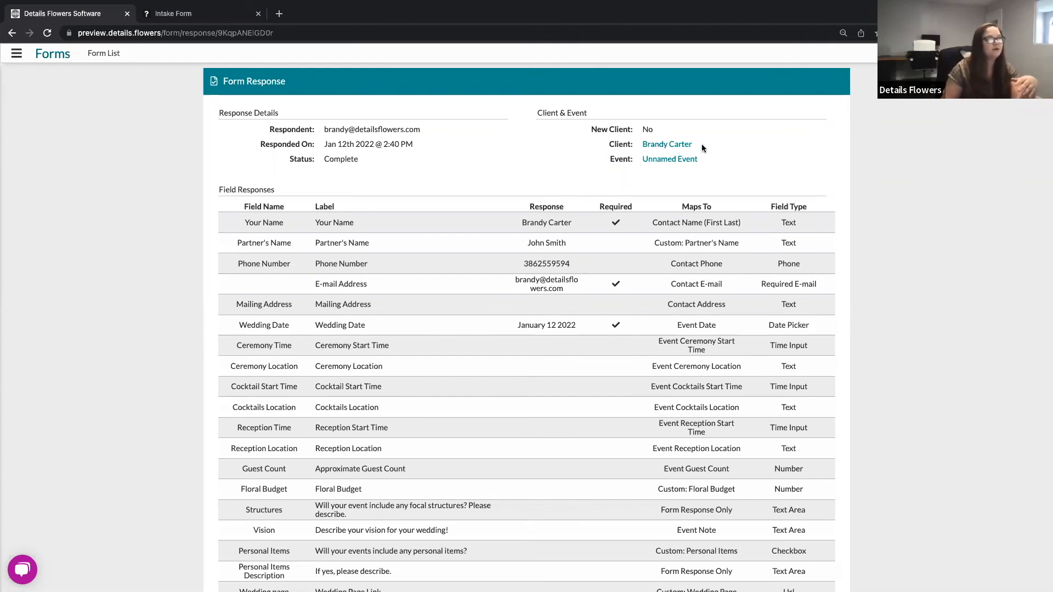
{"action": "left_click_drag", "start_coordinate": [605, 144], "coordinate": [630, 146]}
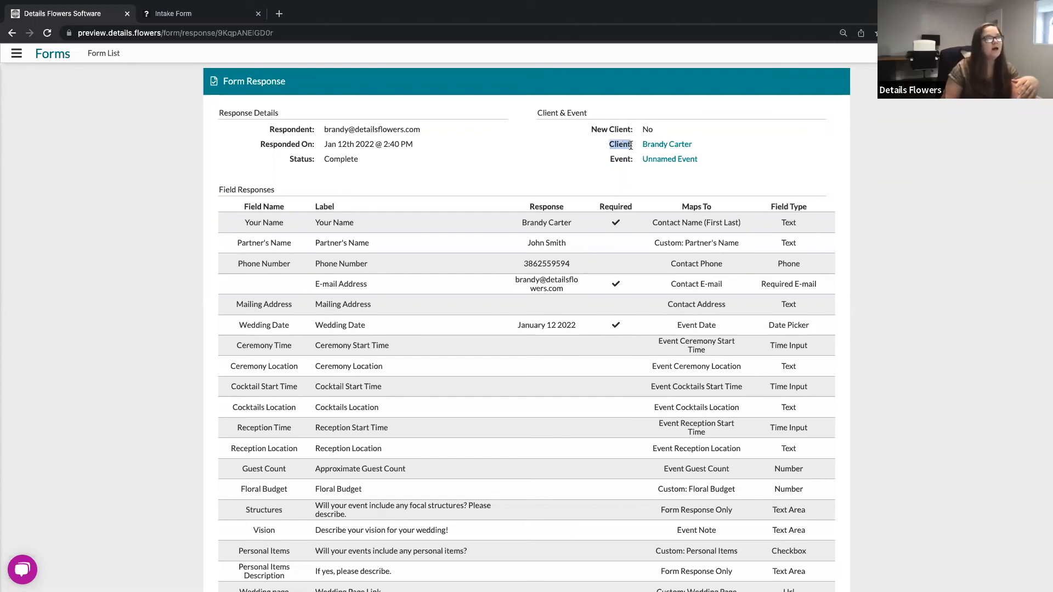
{"action": "left_click", "coordinate": [673, 123]}
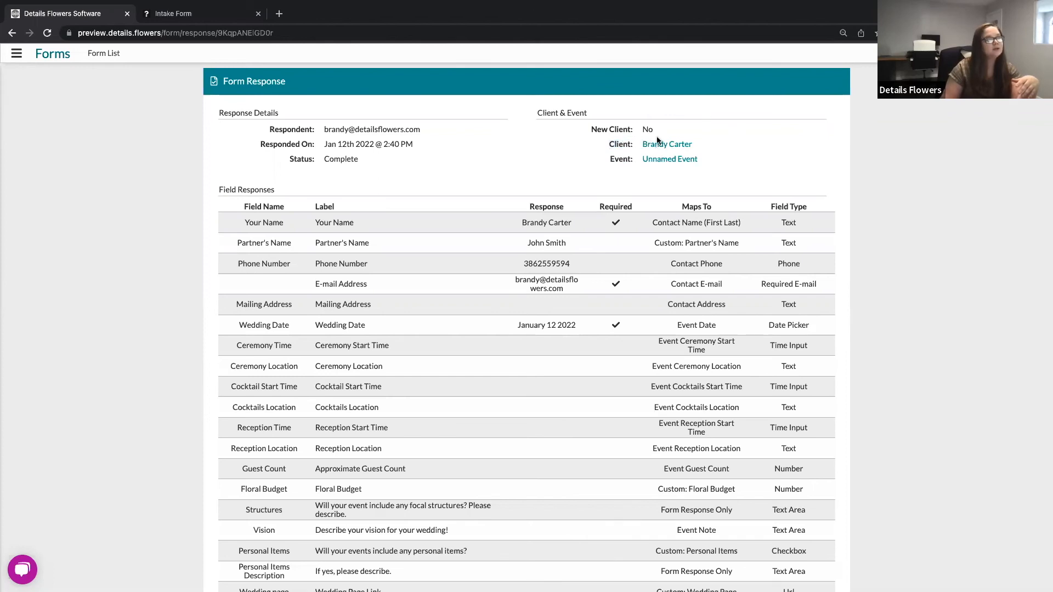
Step: Open the linked client's contact record, then go back to the form list in the software tab
{"action": "left_click", "coordinate": [675, 146]}
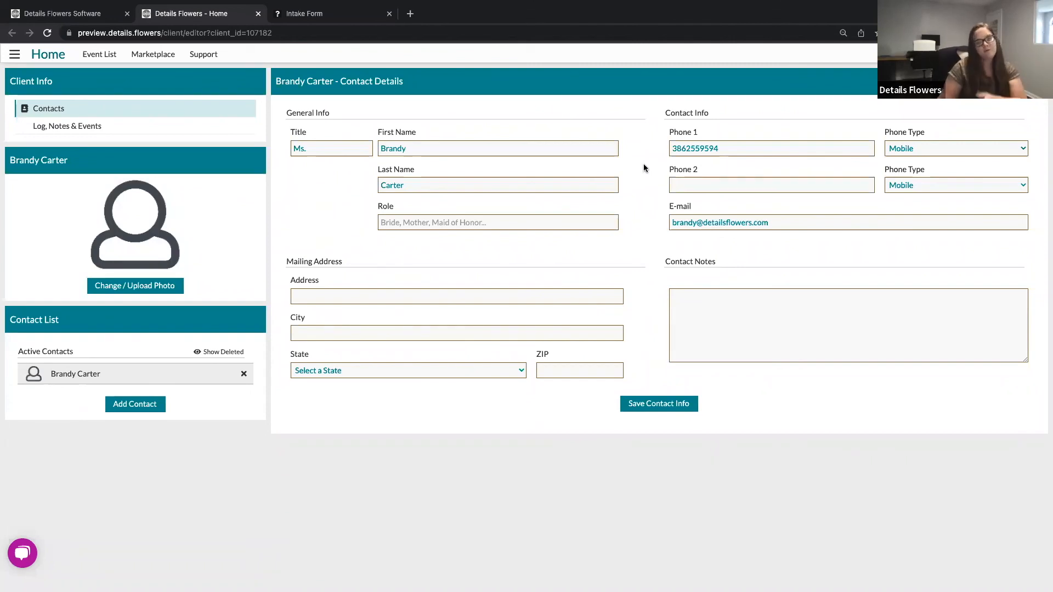
{"action": "left_click", "coordinate": [71, 19]}
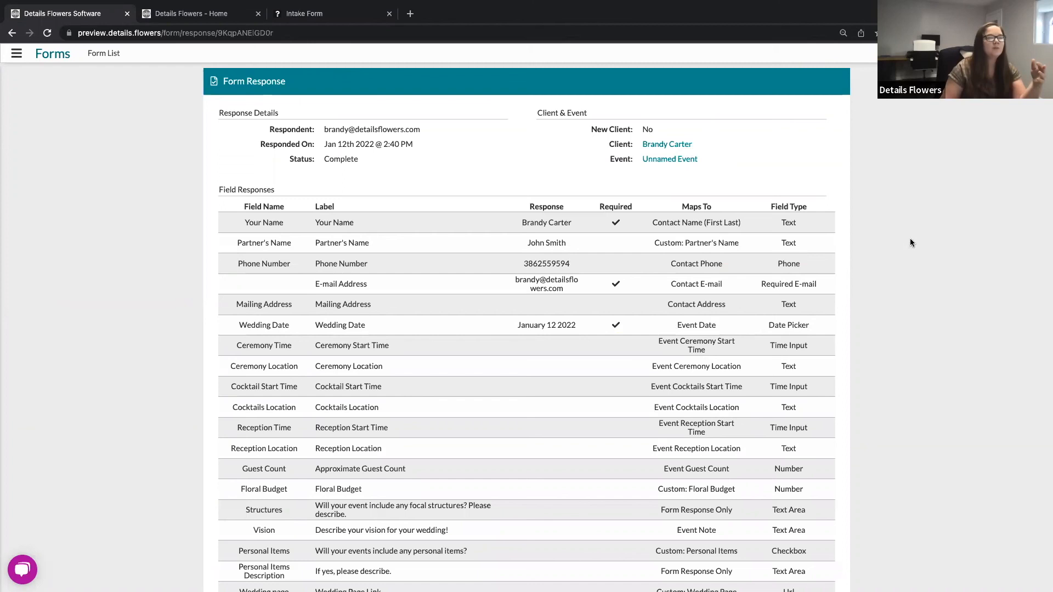
{"action": "left_click", "coordinate": [104, 53]}
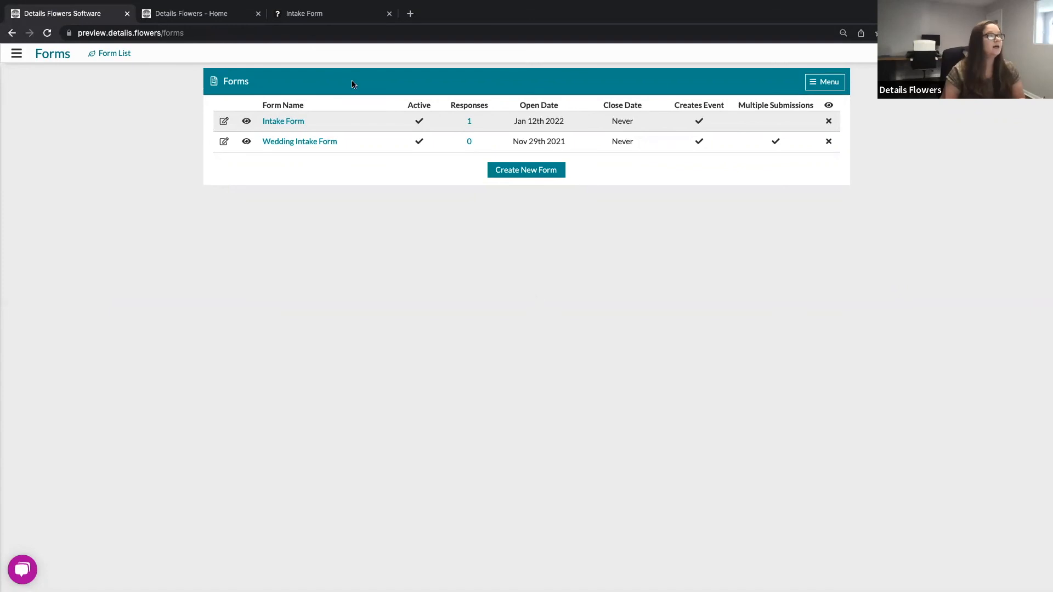
Step: Open the side navigation menu and reselect Form List
{"action": "left_click", "coordinate": [17, 54]}
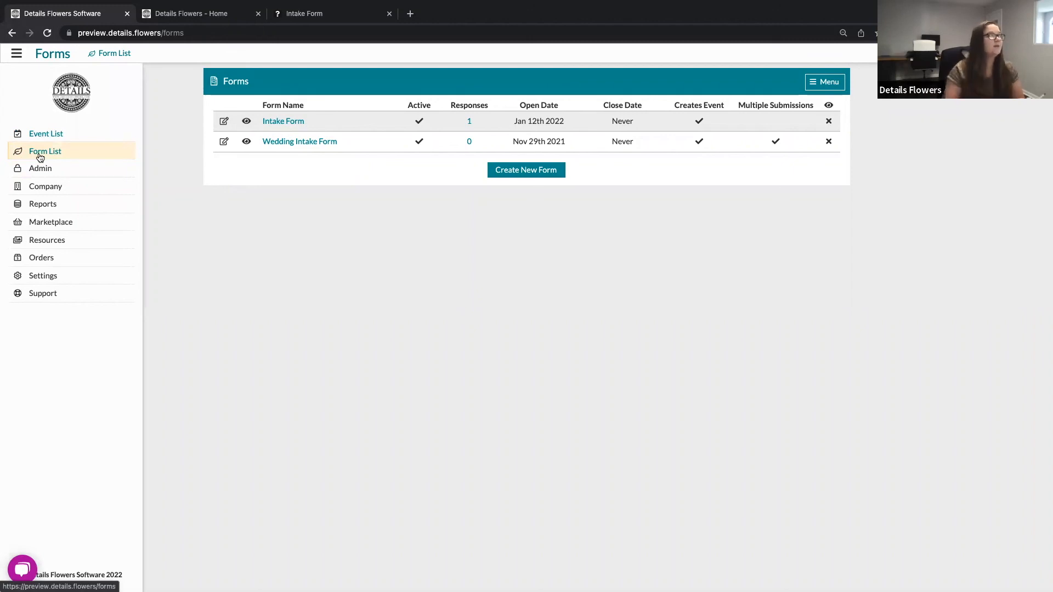
{"action": "left_click", "coordinate": [41, 157]}
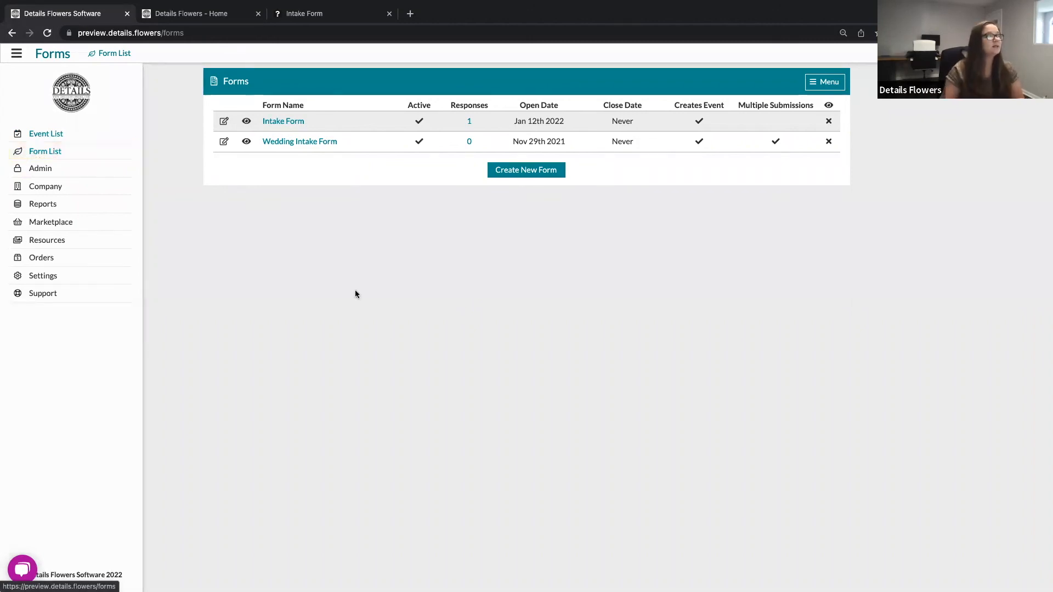
{"action": "left_click", "coordinate": [361, 267]}
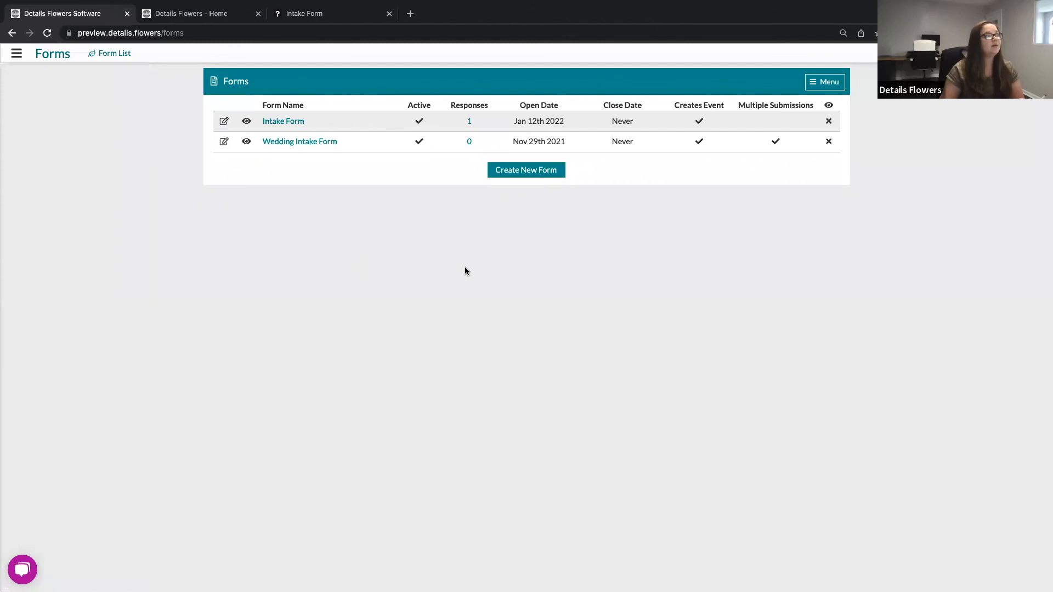